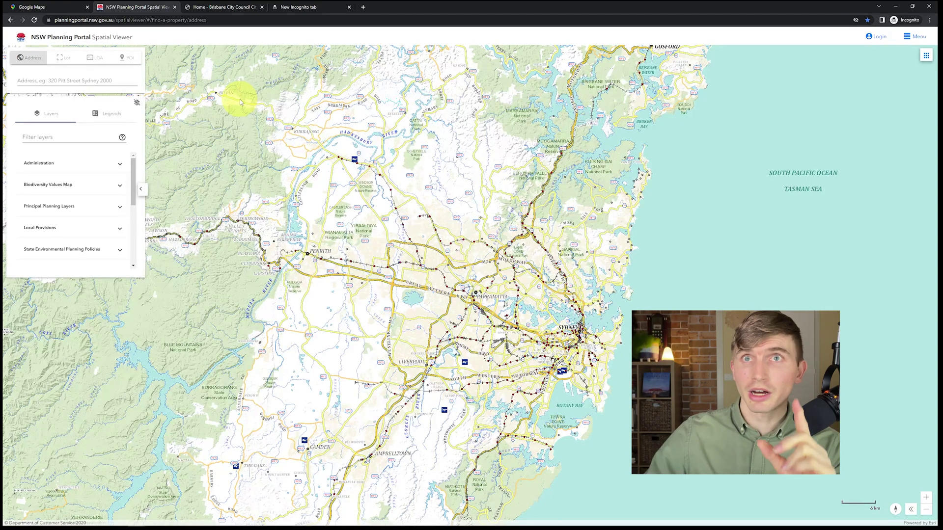
Step: Switch the NSW spatial viewer's basemap to NSW Imagery and turn on the Flood Planning Map hazard layer
left_click(911, 509)
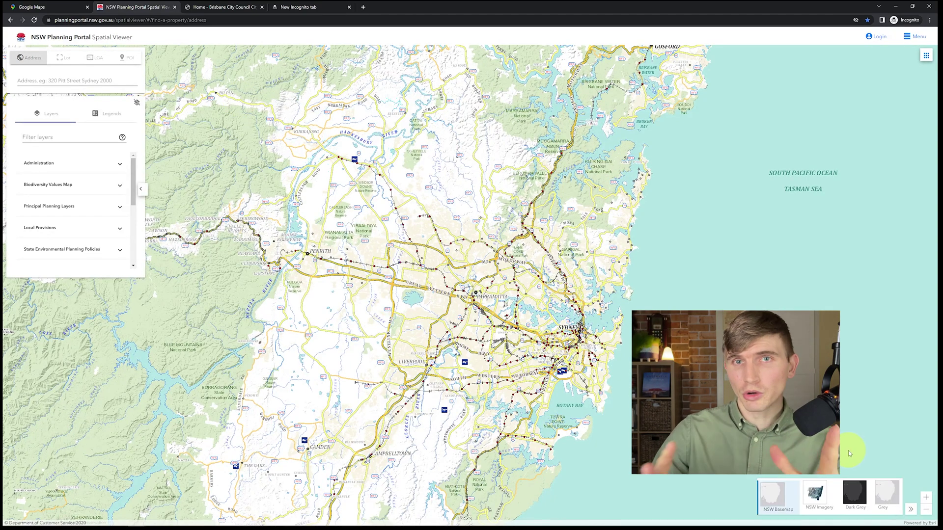
left_click(819, 493)
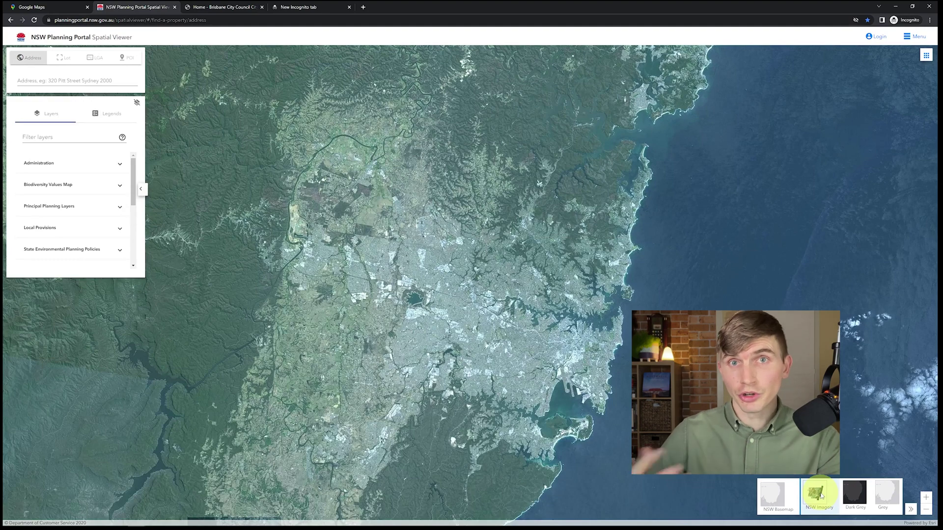
left_click(26, 225)
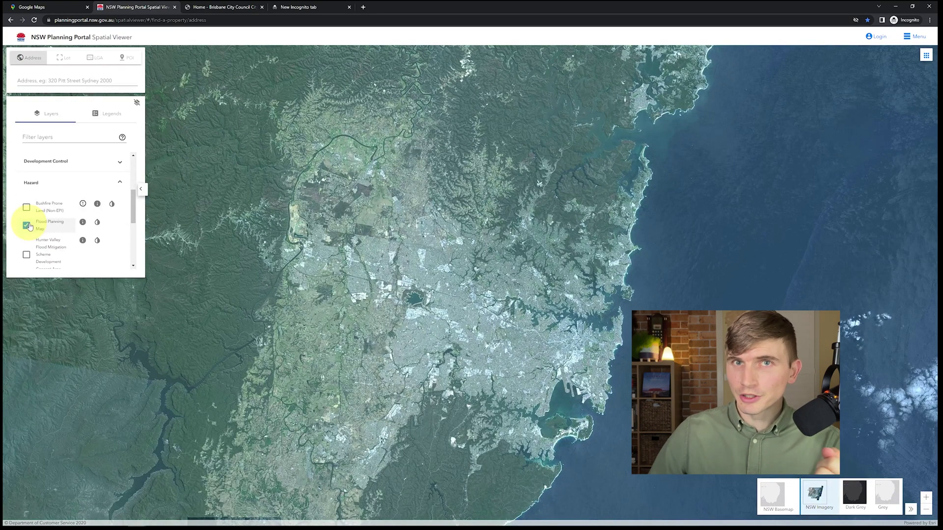
scroll(95, 231, "down", 5)
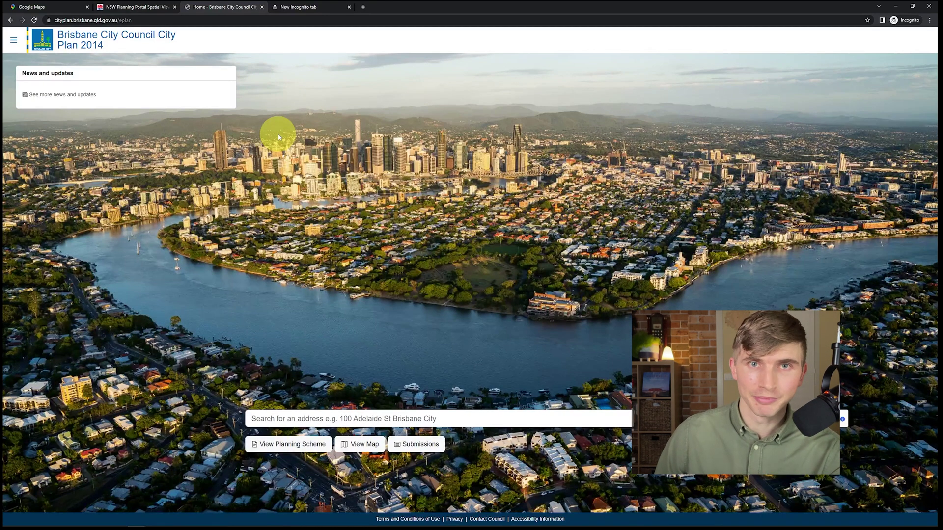
Step: Switch to Google Maps and capture the site's map, including its scale bar, with Snipping Tool
key("ctrl+1")
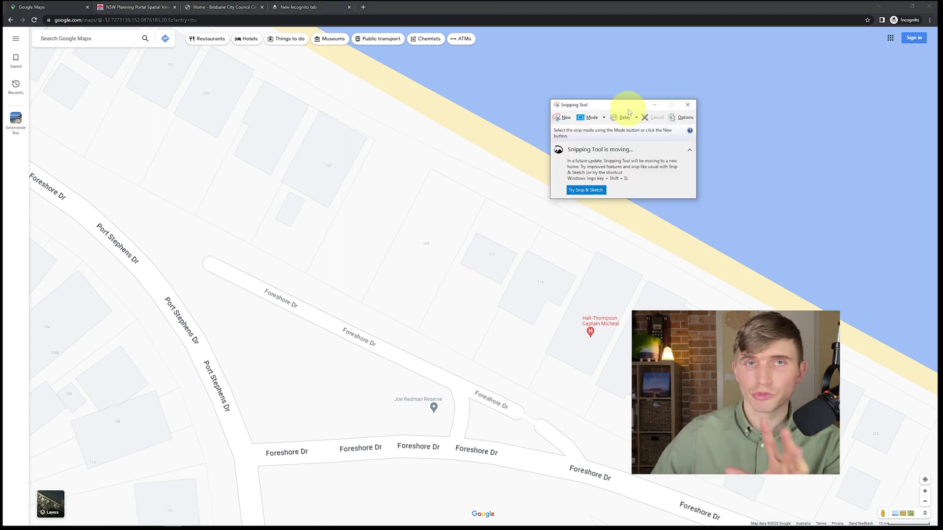
left_click(563, 118)
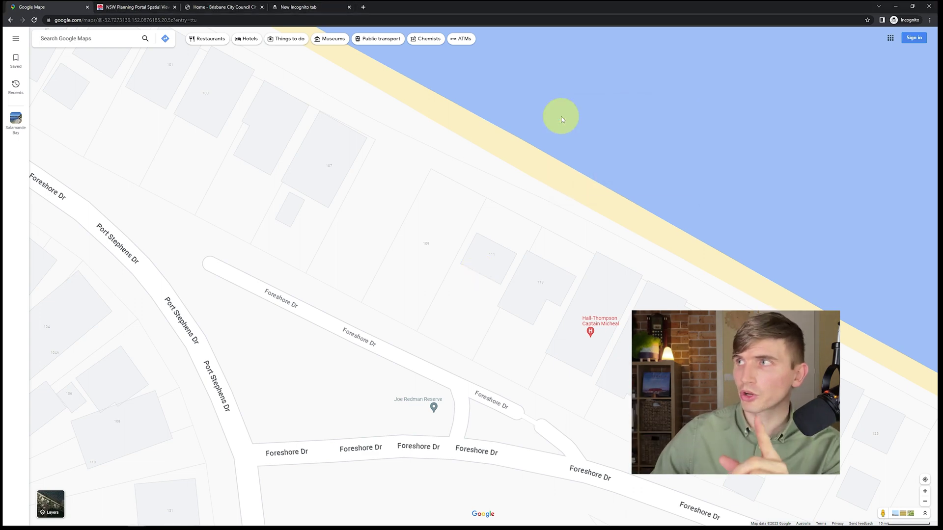
left_click_drag(933, 519, 30, 28)
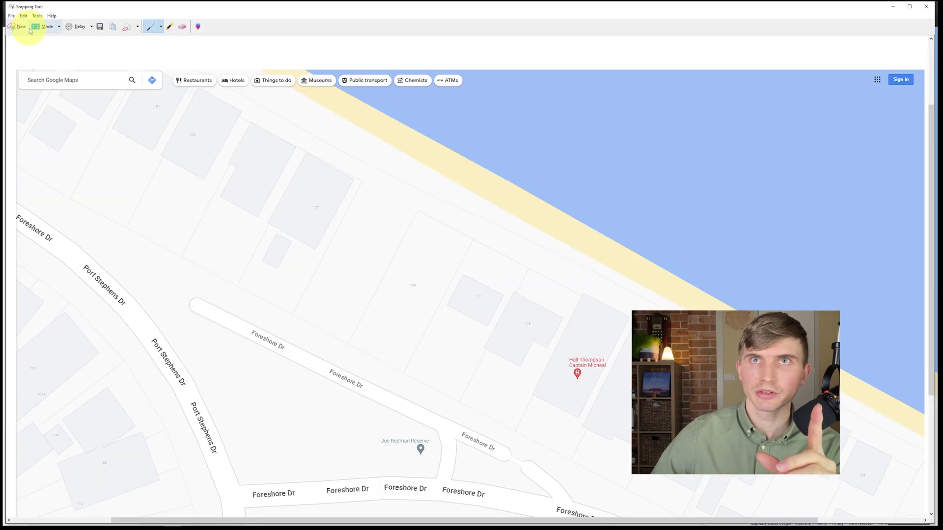
left_click(892, 7)
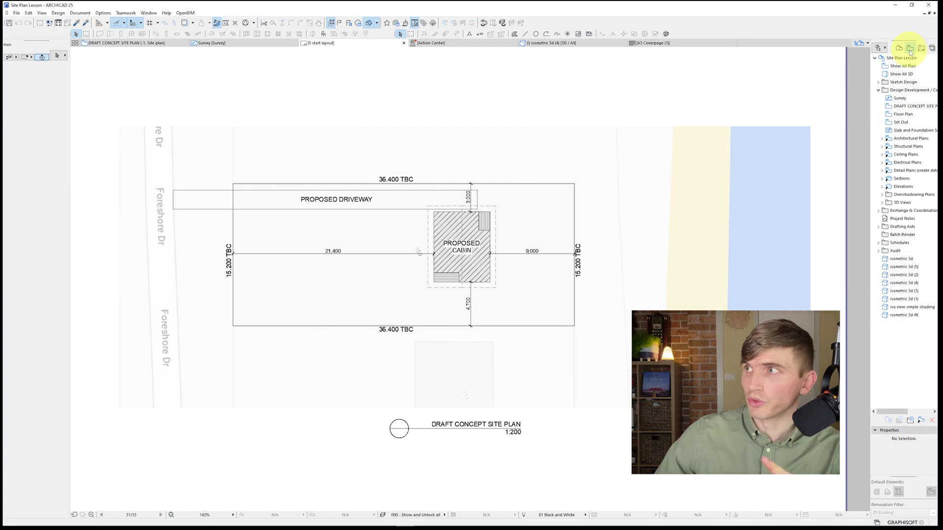
Step: In ARCHICAD, create a story named "site plan new" below the Site plan story with a height of 0
double_click(900, 108)
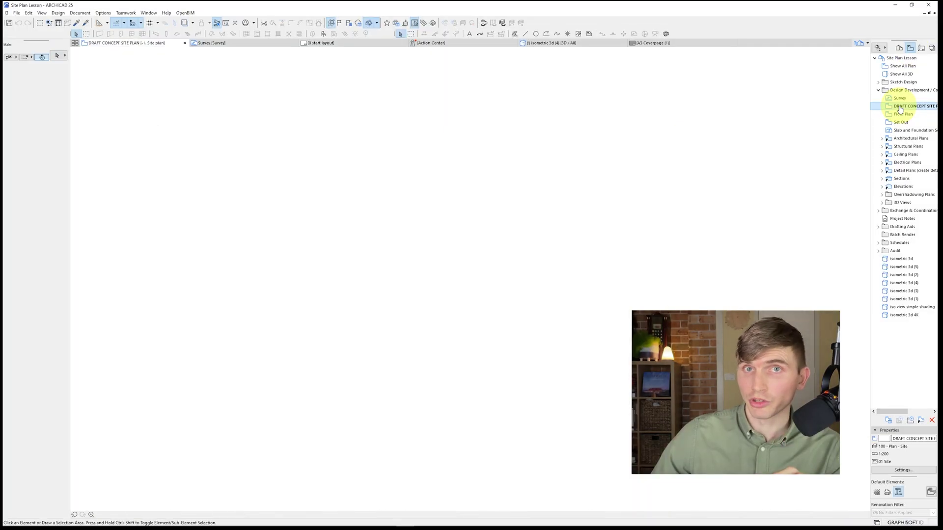
left_click(898, 49)
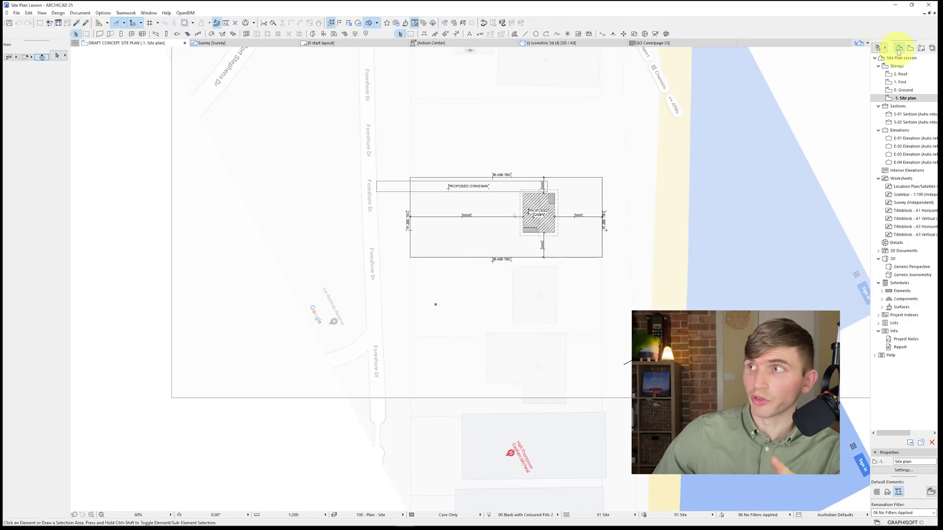
right_click(903, 98)
left_click(904, 116)
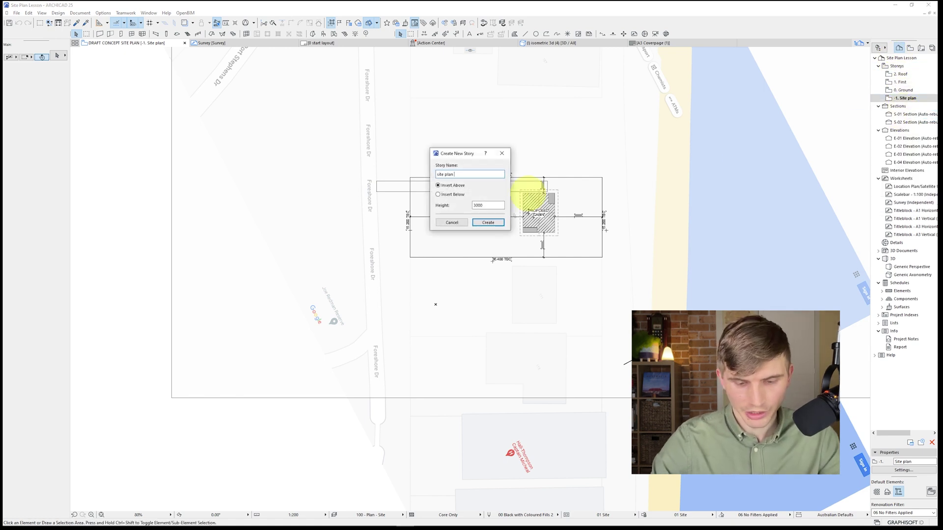
left_click(459, 194)
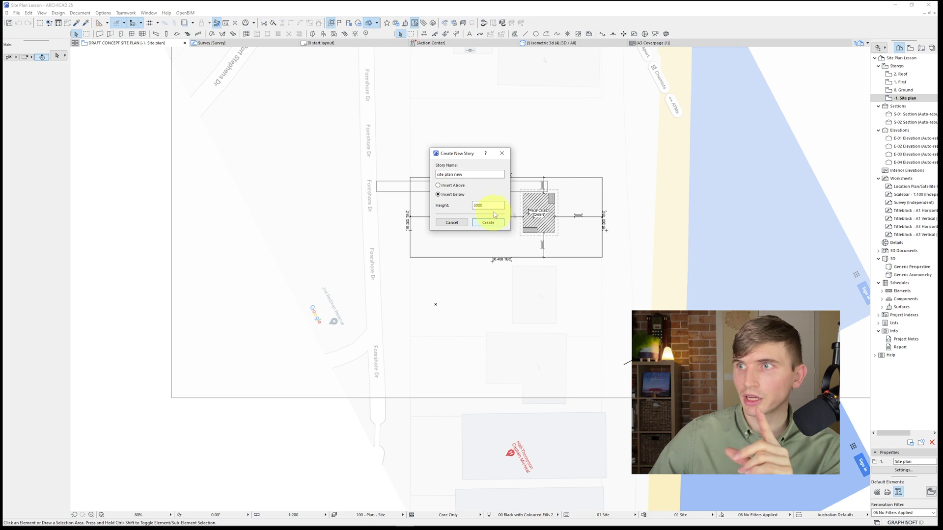
left_click_drag(493, 206, 386, 209)
type("0")
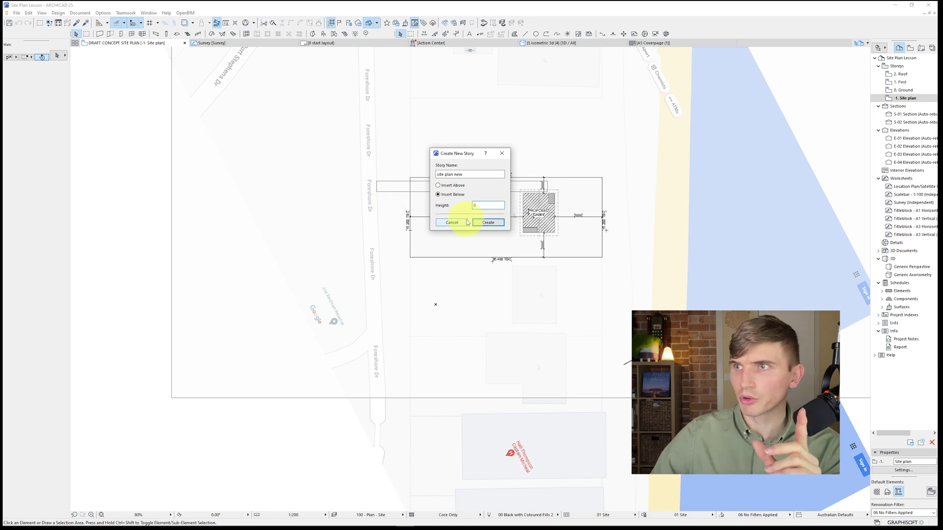
left_click(485, 222)
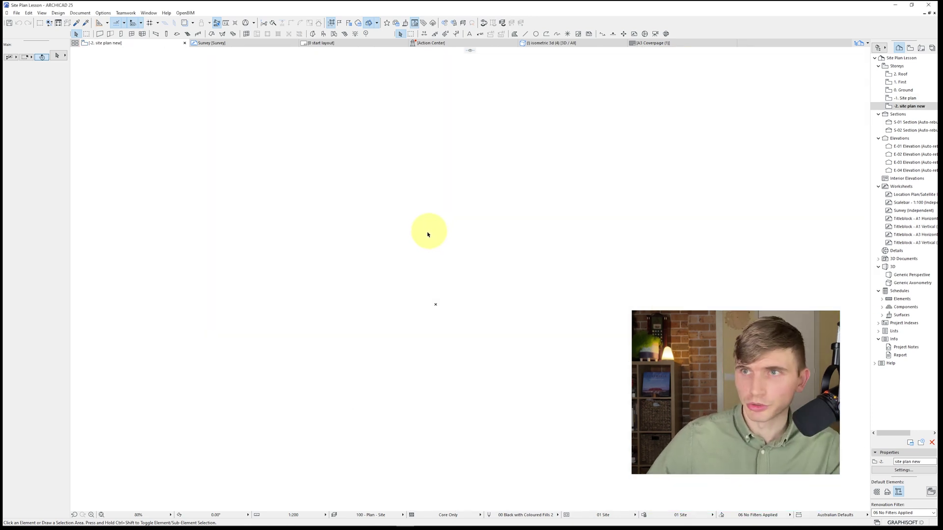
Step: Paste the captured map onto the new story and resize it graphically so its 10 m scale bar spans 10000 mm
key("ctrl+v")
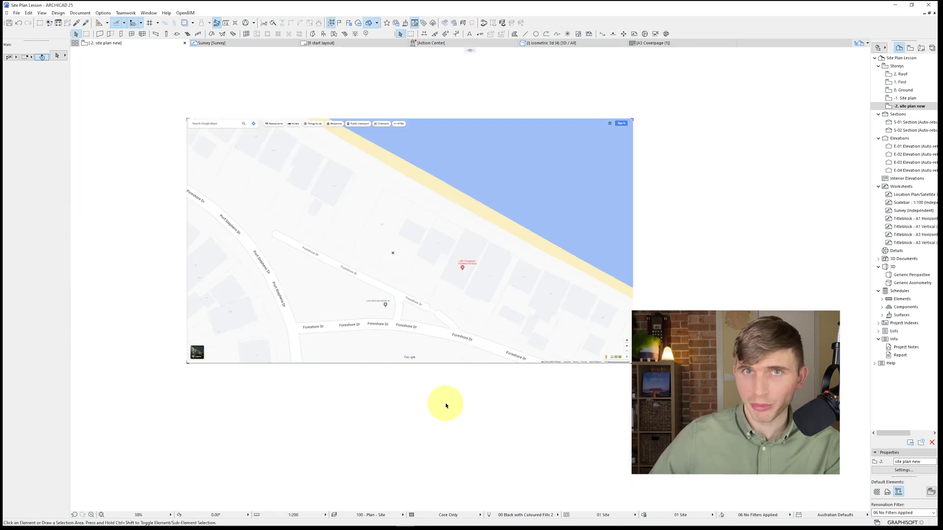
left_click_drag(553, 391, 676, 316)
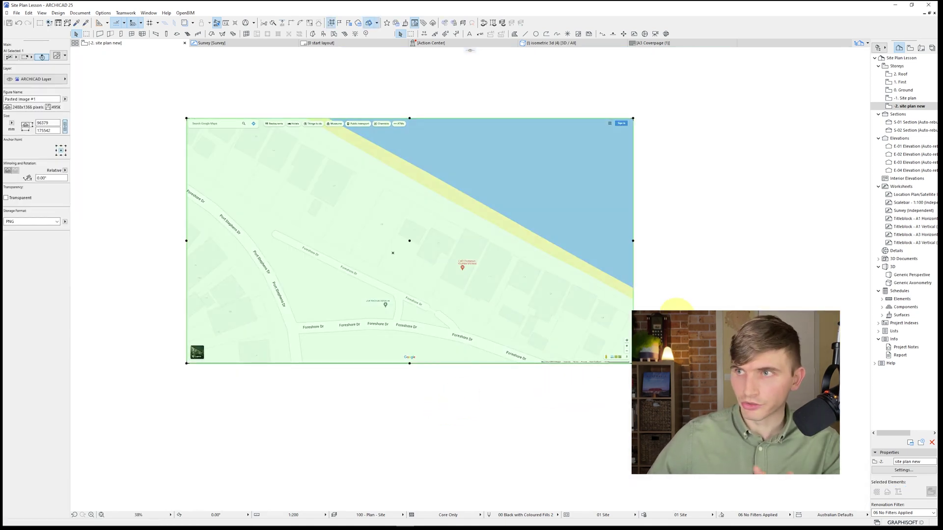
key("ctrl+k")
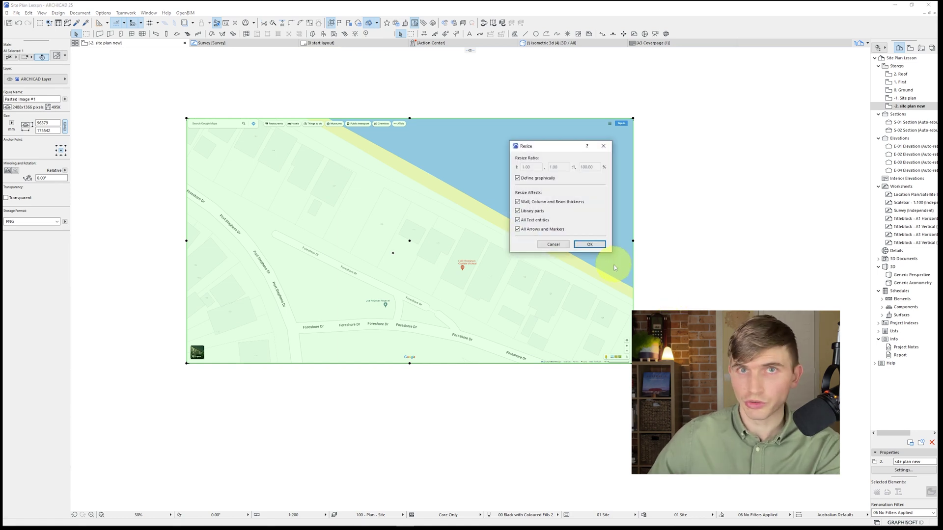
left_click(588, 244)
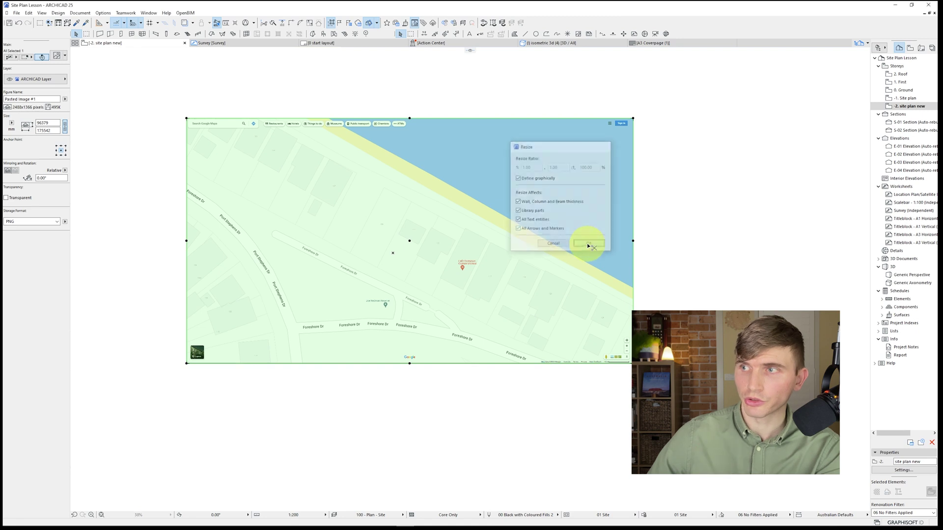
scroll(620, 368, "up", 5)
scroll(617, 375, "up", 6)
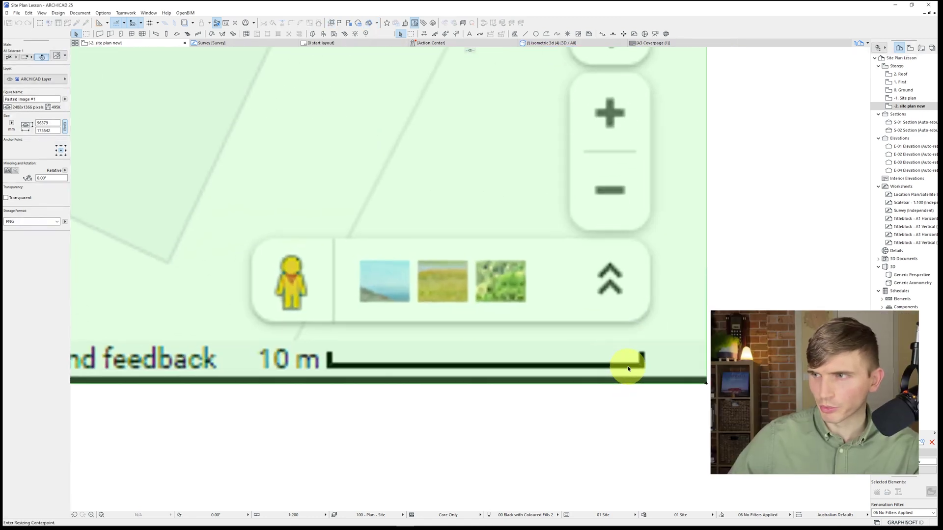
left_click(639, 357)
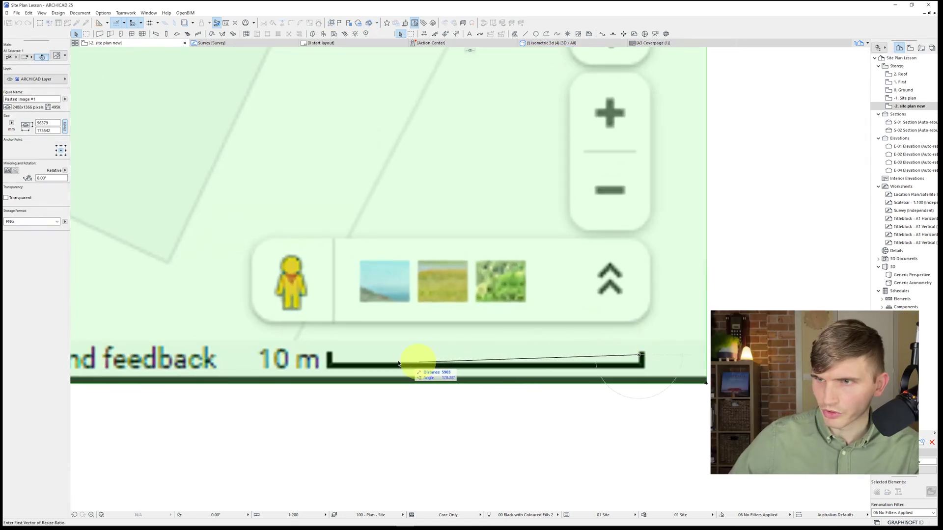
left_click(333, 357)
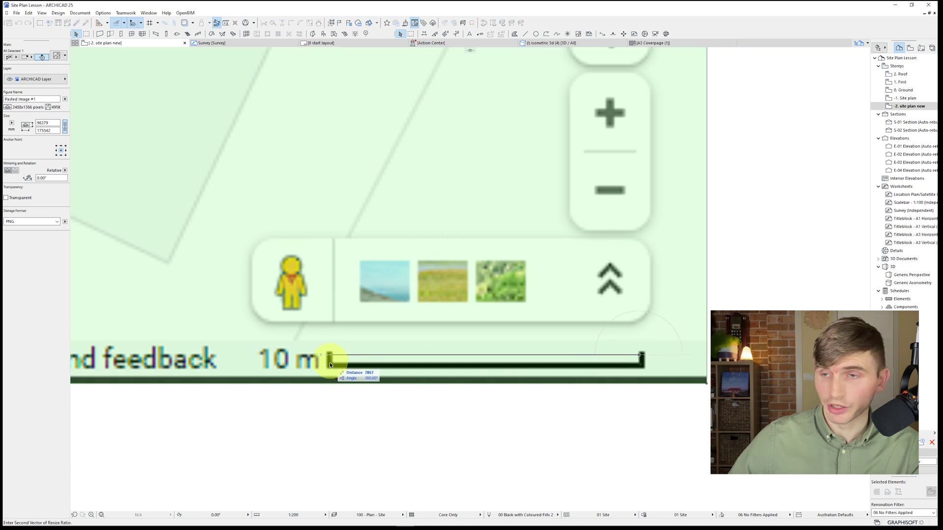
key("Tab")
type("100")
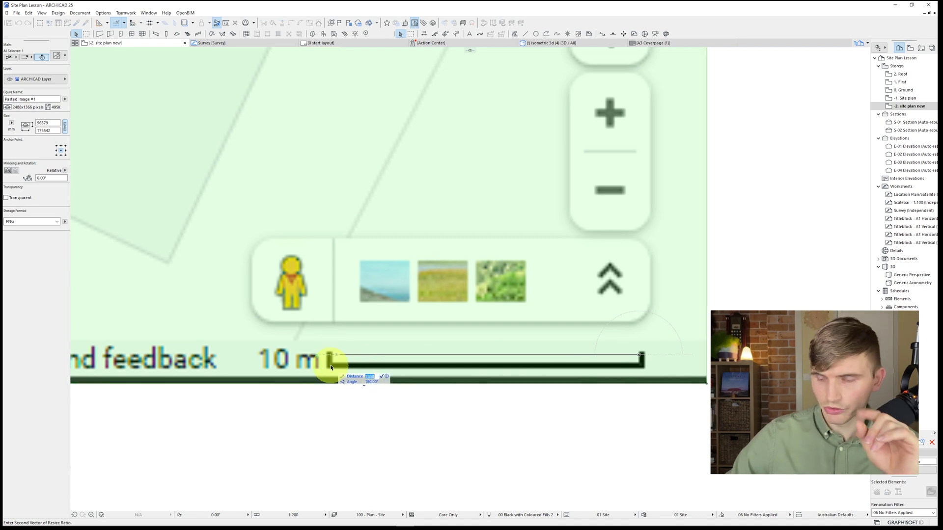
type("00")
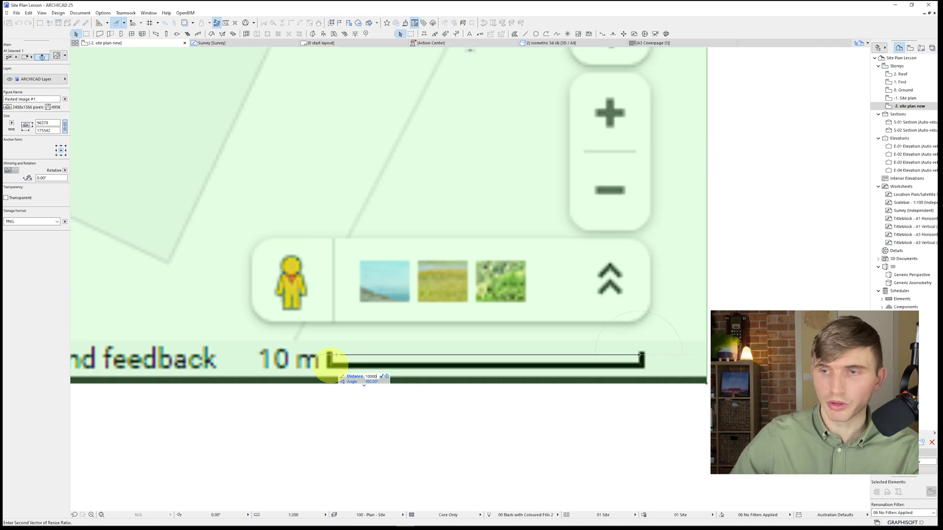
key("Return")
Step: Rotate the pasted map about the empty lot's front corner so the lot's side boundary runs horizontally
scroll(530, 359, "down", 8)
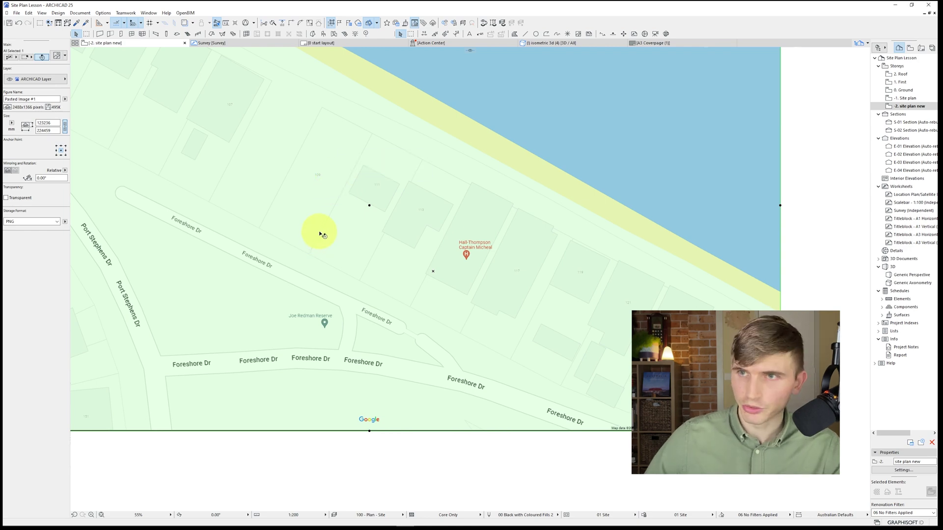
key("ctrl+e")
scroll(313, 253, "up", 5)
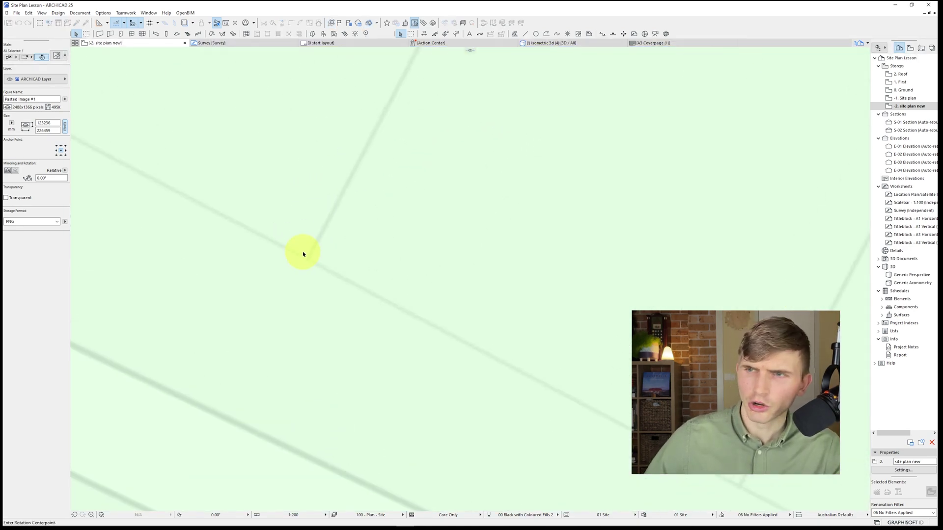
left_click(314, 267)
scroll(354, 213, "down", 6)
middle_click_drag(444, 127, 417, 196)
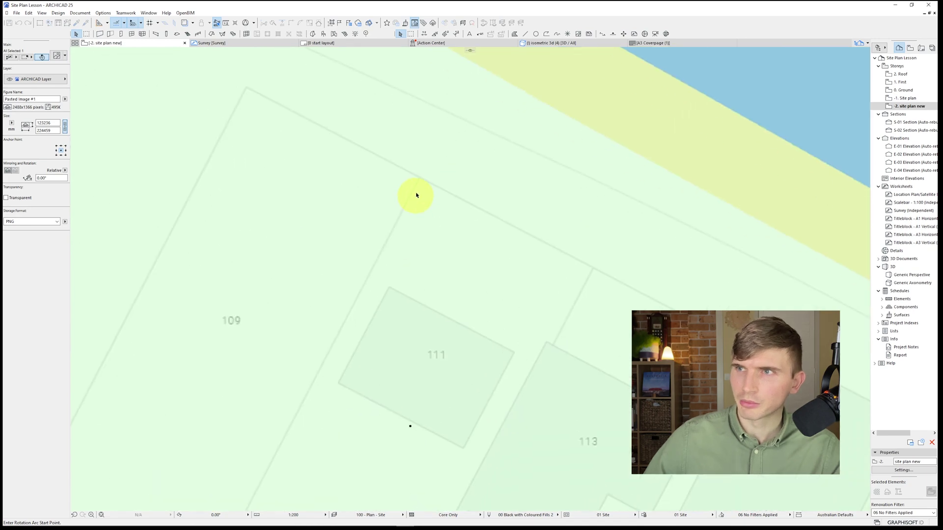
scroll(419, 189, "up", 4)
left_click(422, 158)
scroll(471, 185, "down", 5)
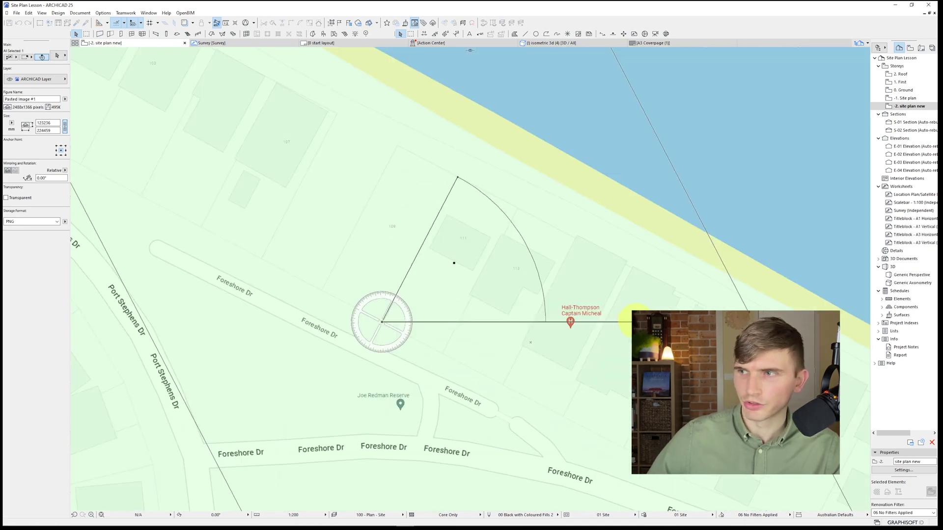
left_click(457, 177)
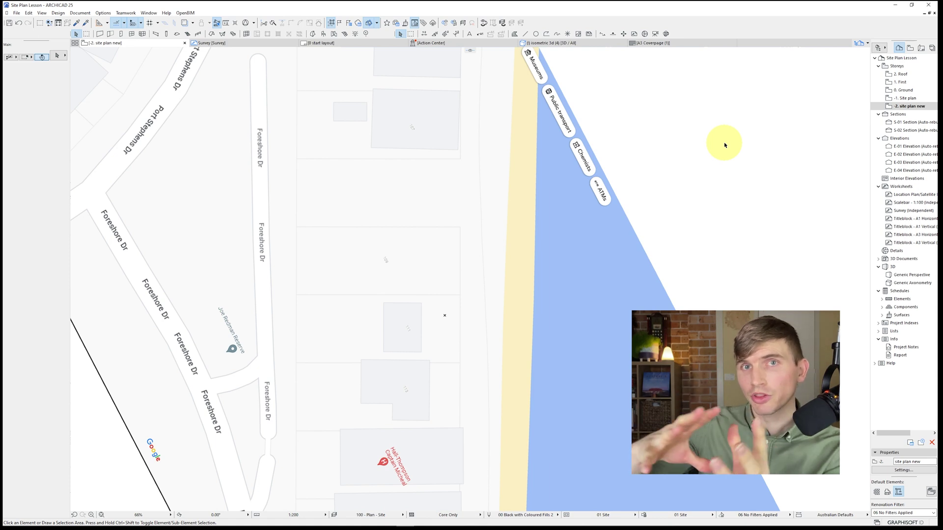
Step: Show the Floor Plan view as a trace reference and place the reference on top of the map
left_click(912, 48)
right_click(903, 115)
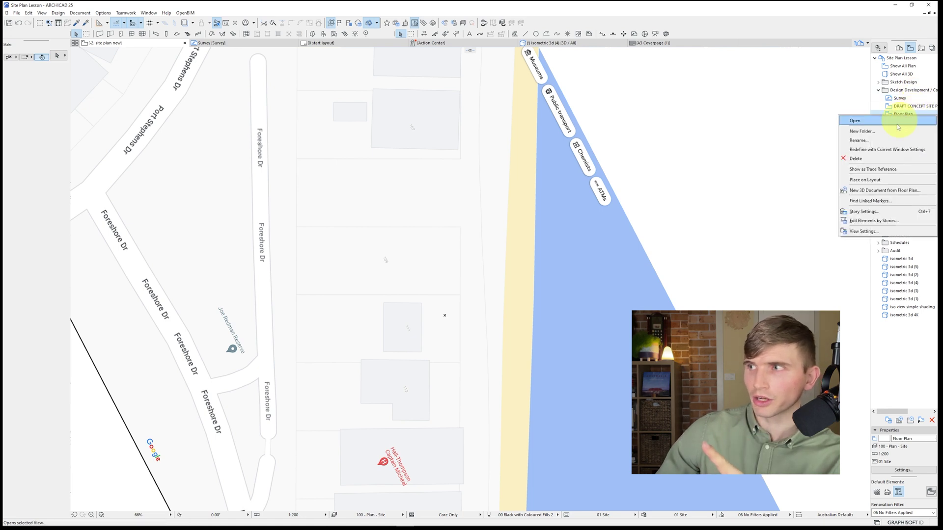
left_click(870, 170)
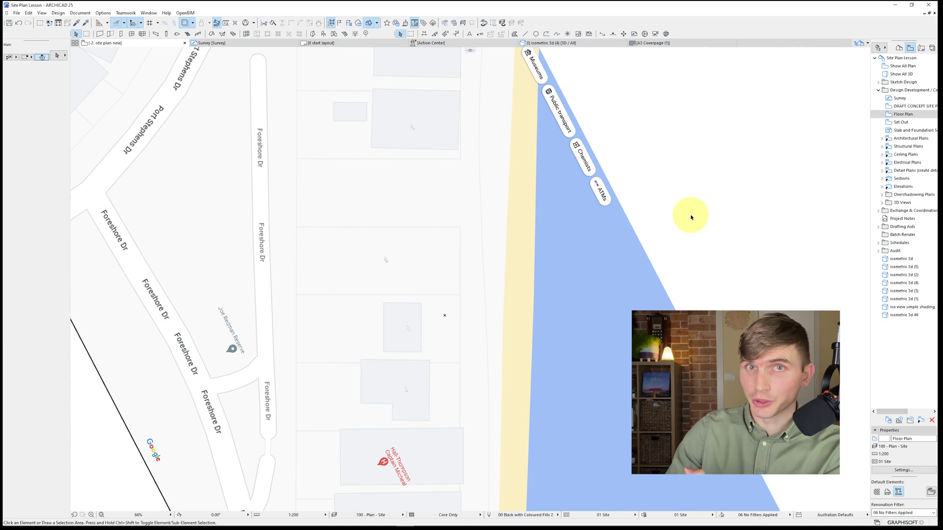
right_click(652, 160)
mouse_move(697, 176)
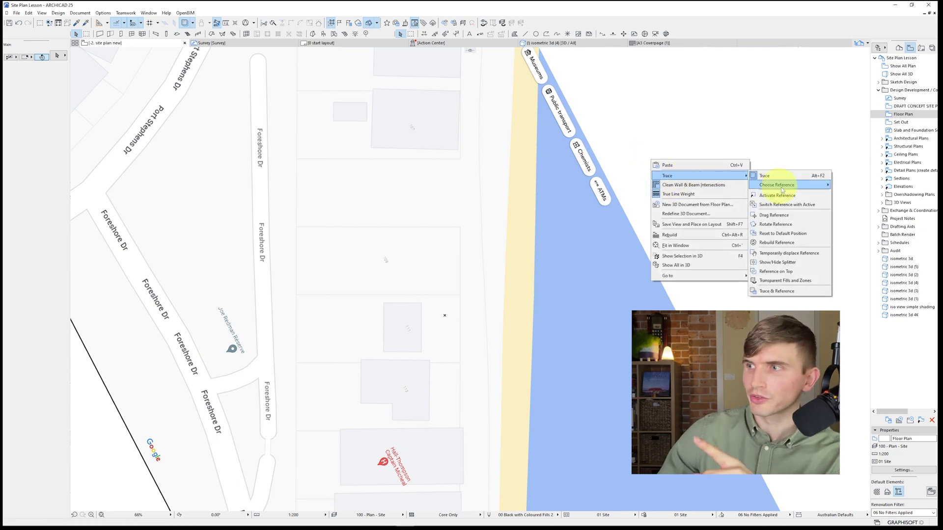
left_click(783, 271)
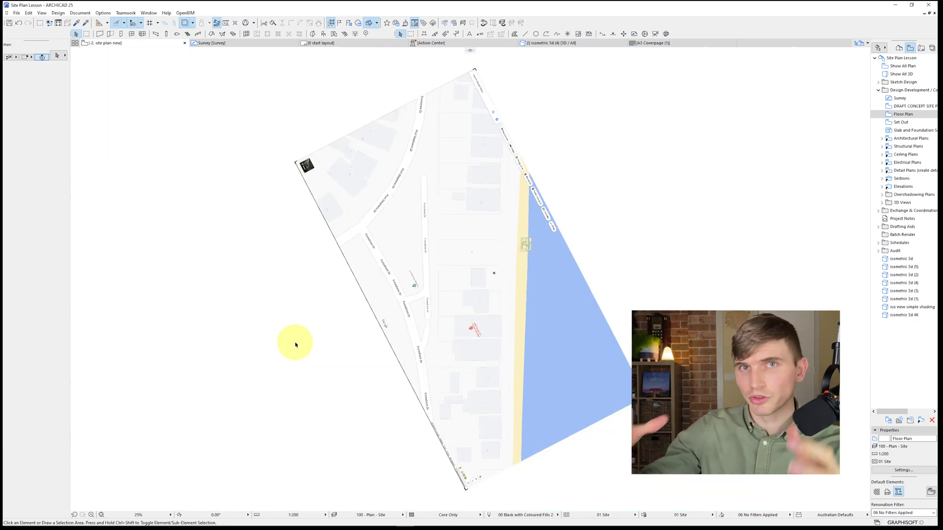
Step: Draw a 37290 by 15460 mm rectangular boundary polyline around the empty lot 109 on the map
scroll(529, 244, "up", 5)
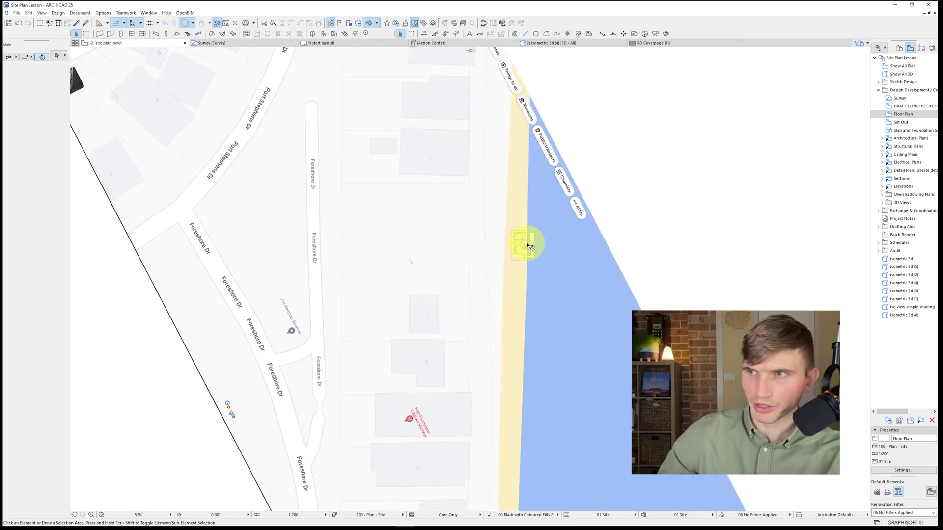
scroll(457, 268, "up", 4)
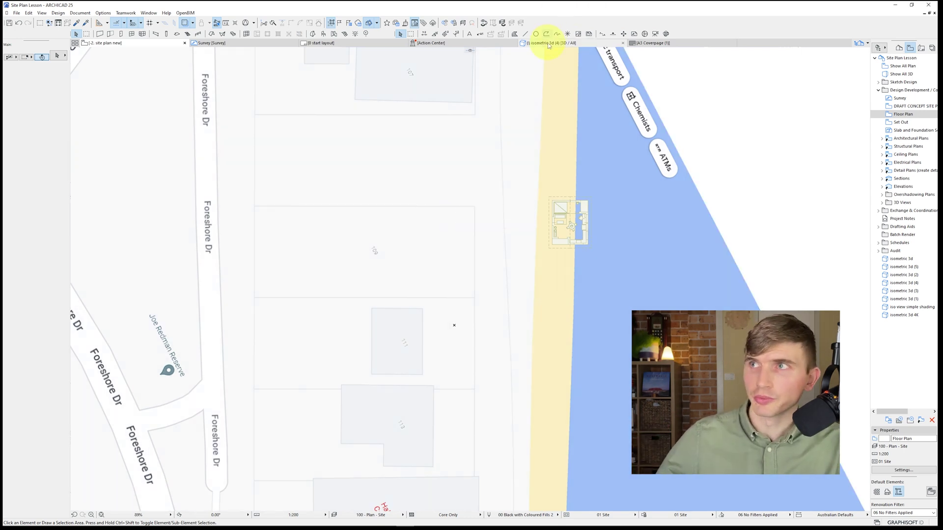
left_click(547, 34)
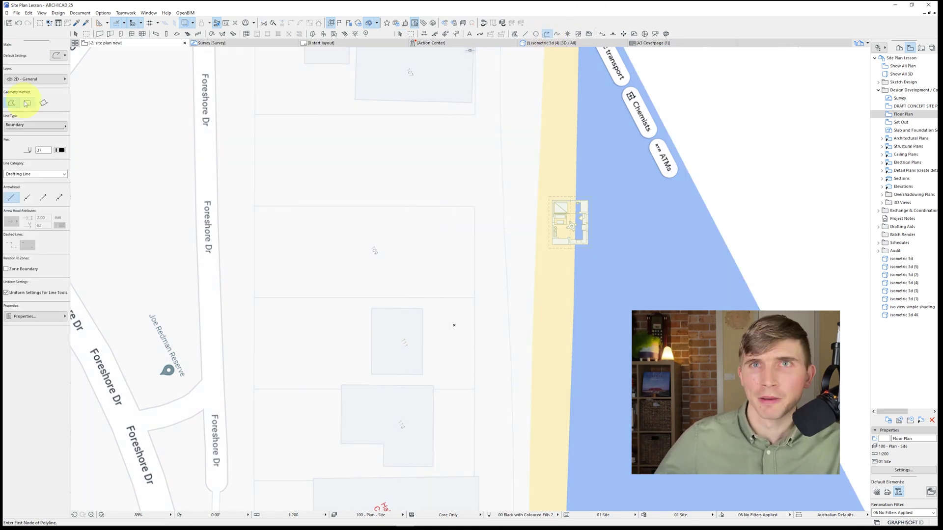
left_click(28, 103)
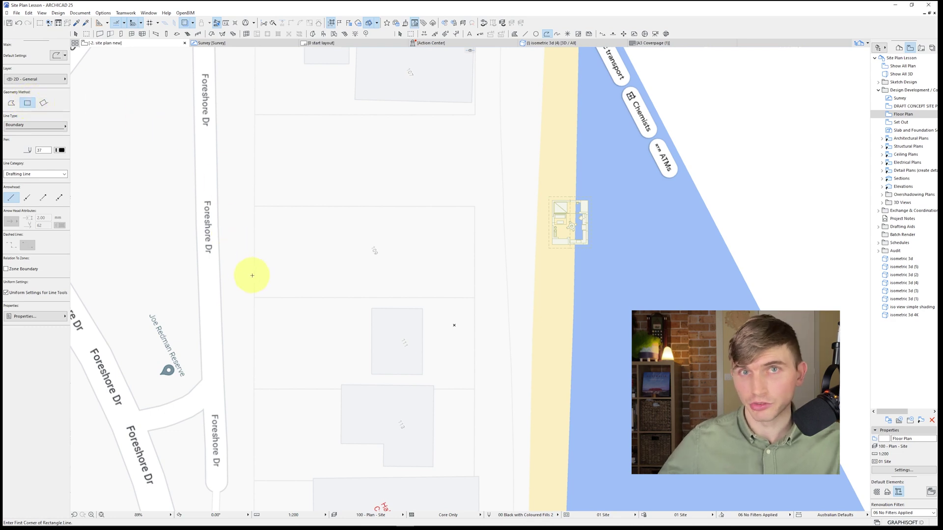
scroll(252, 276, "up", 3)
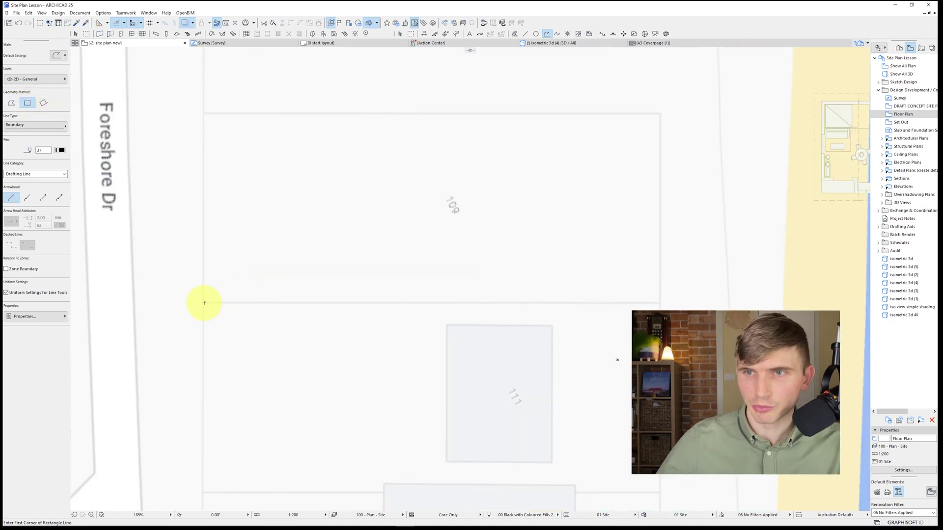
left_click(204, 303)
scroll(649, 123, "up", 3)
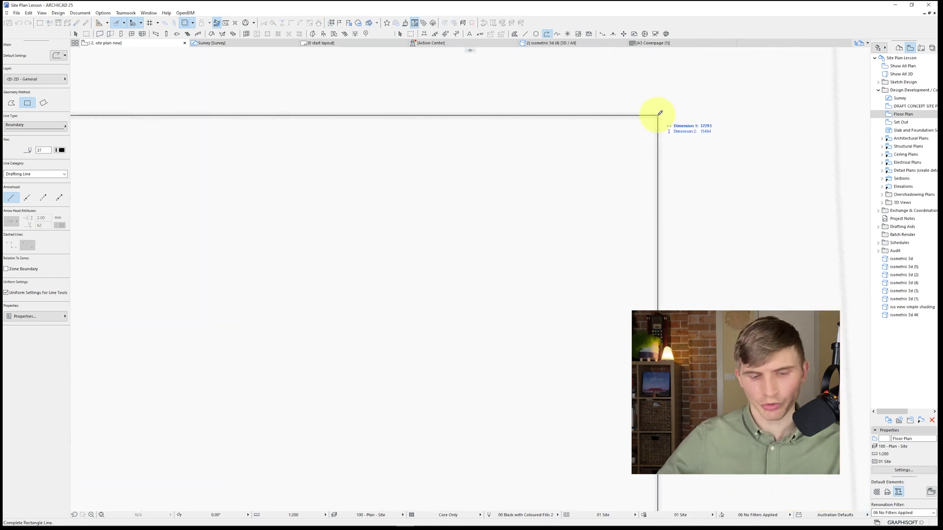
key("Tab")
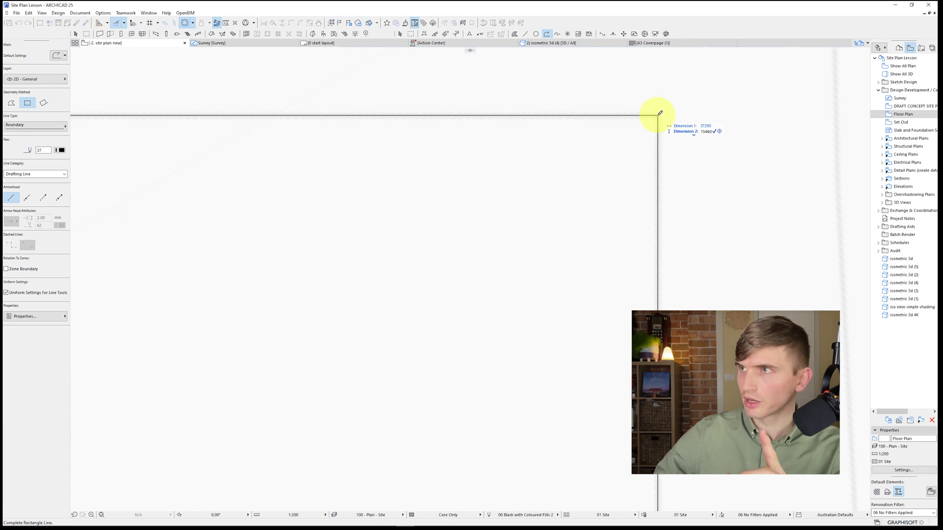
key("Return")
scroll(556, 189, "down", 5)
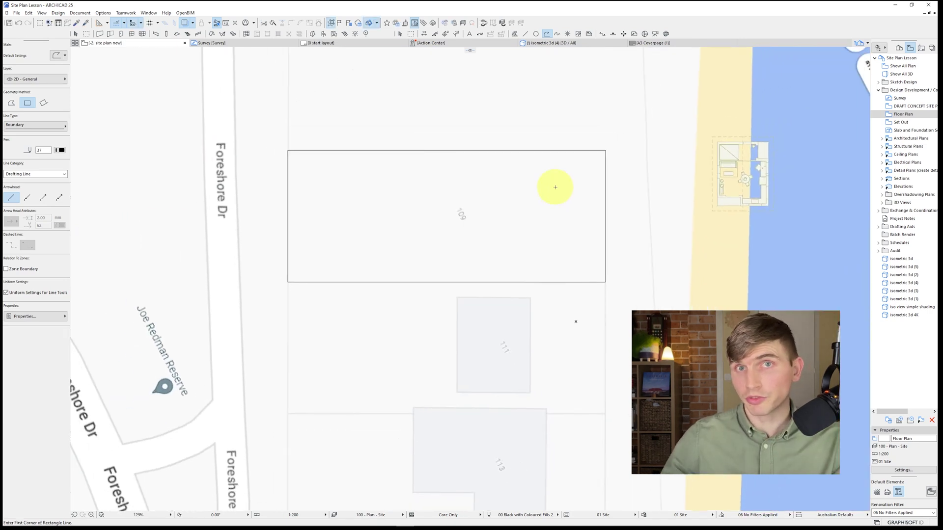
scroll(553, 185, "down", 2)
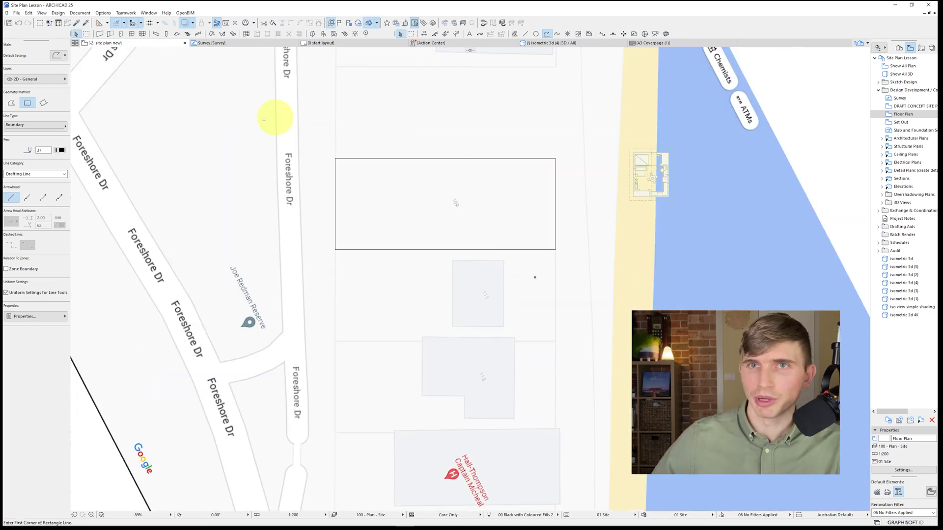
Step: Draw a 15460 mm single-segment polyline across the lot's width and place it on the beach-side boundary
left_click(539, 251)
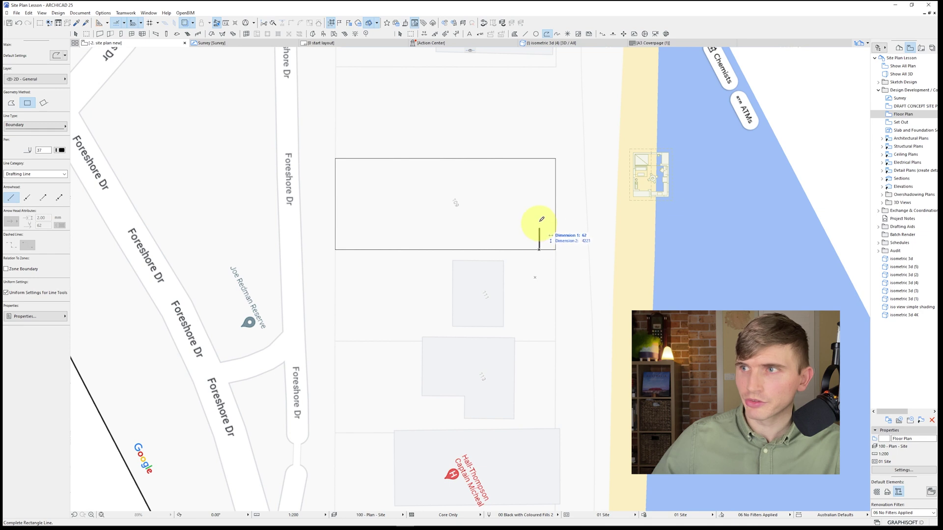
left_click(12, 103)
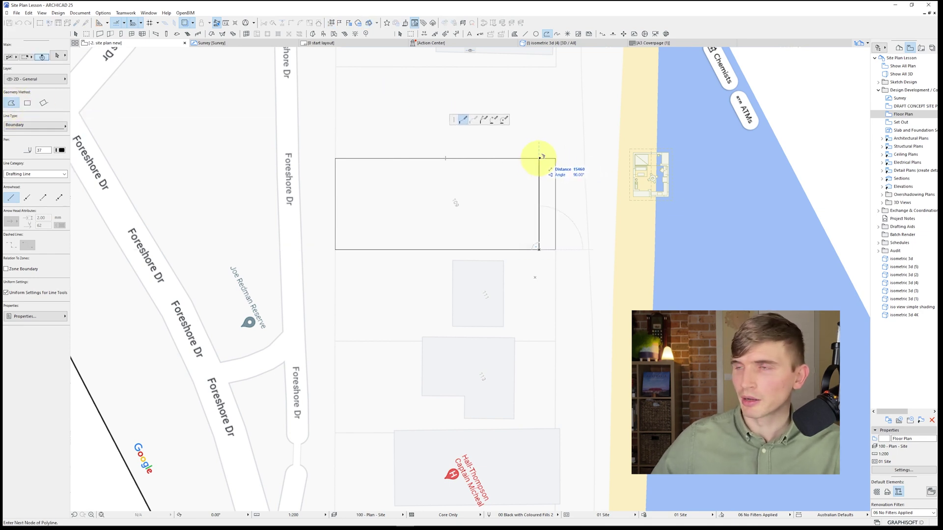
double_click(539, 158)
left_click_drag(538, 166, 556, 169, "shift")
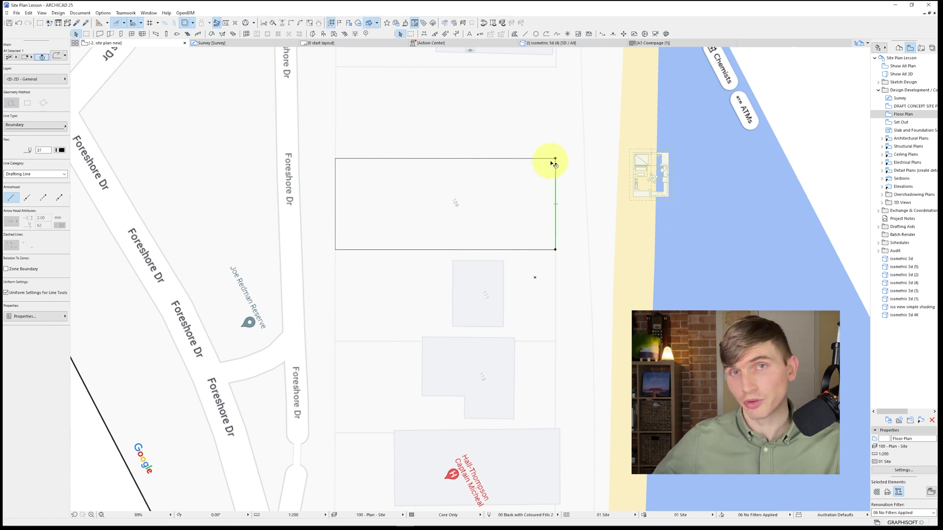
Step: Move the beach-side line 8850 mm into the lot, perpendicular to that boundary, as the setback line
left_click_drag(556, 175, 503, 285)
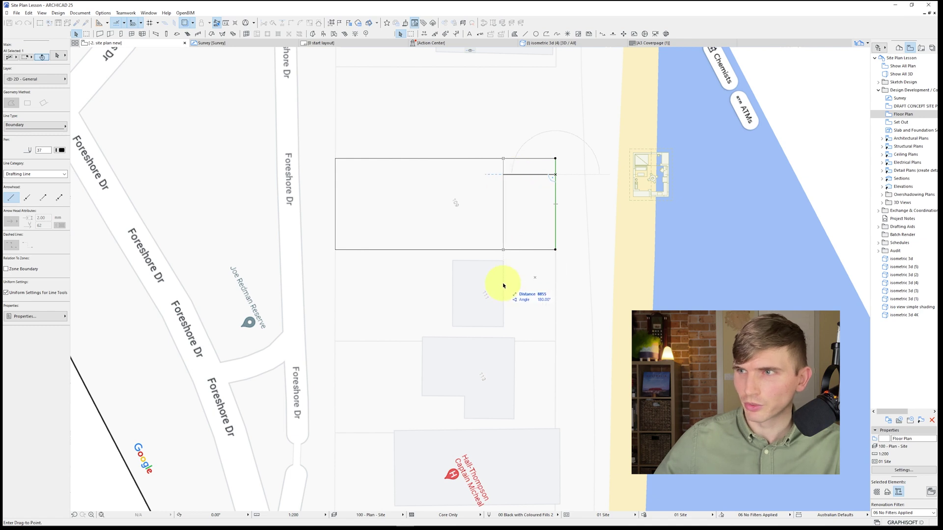
key("Tab")
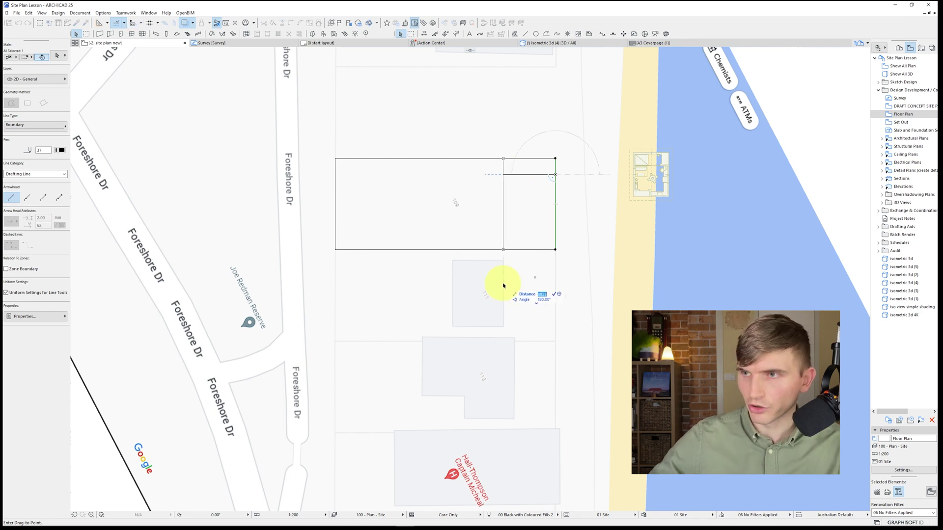
type("8850")
key("Return")
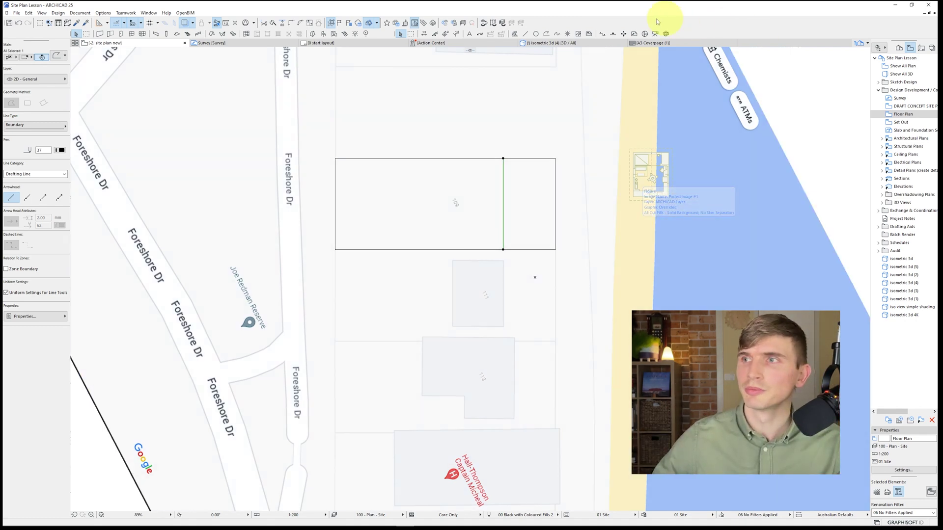
Step: Draw a polyline along the lot's long side boundary farthest from building 111, spanning corner to corner
left_click(547, 34)
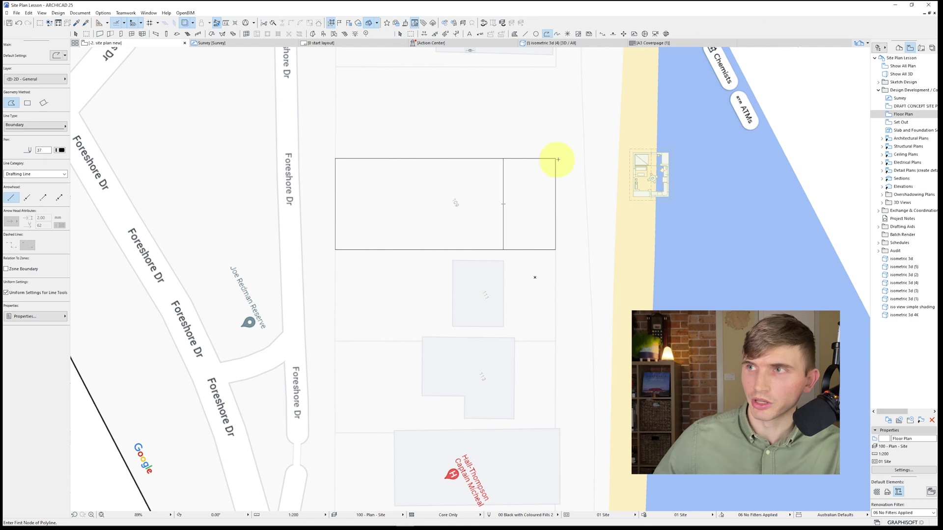
left_click(556, 158)
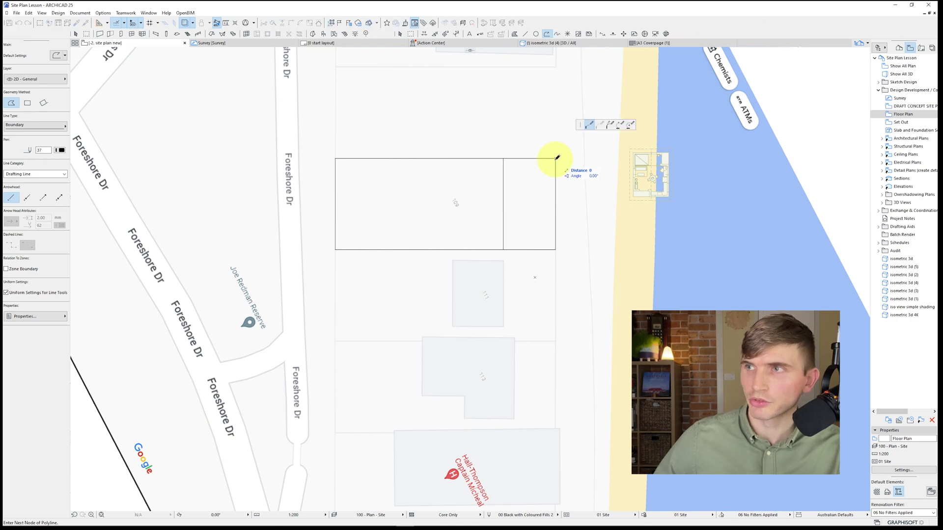
double_click(335, 158)
key("Escape")
Step: Move the new long line perpendicularly into the lot as the side setback, crossing the beach-side setback line
left_click(435, 158)
key("ctrl+d")
left_click(436, 159)
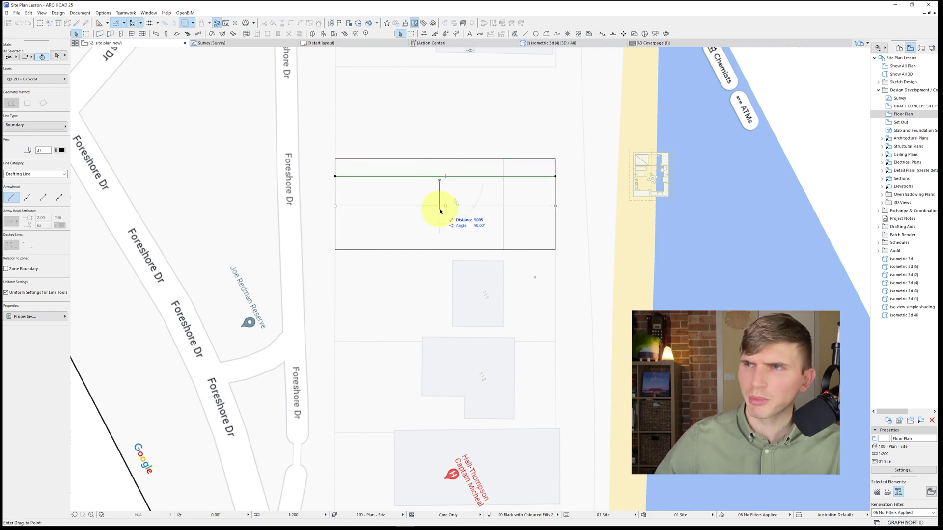
key("Return")
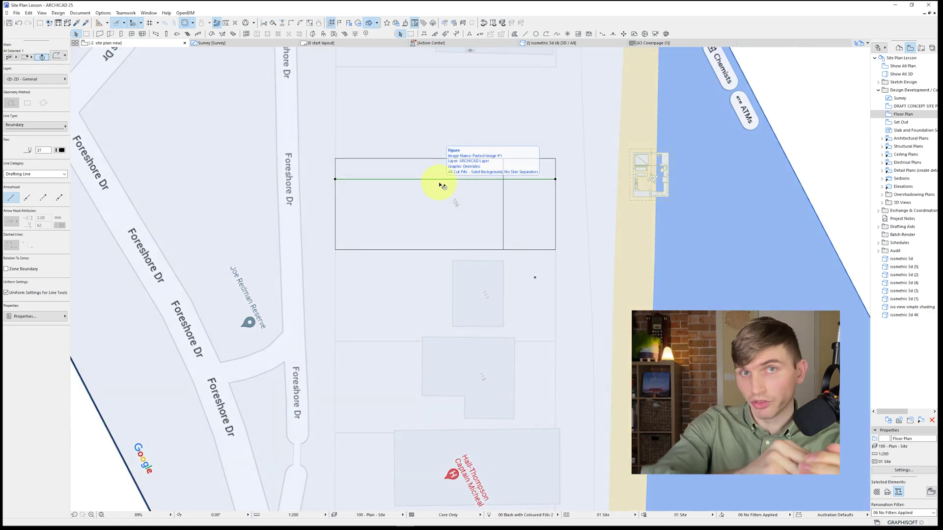
key("Escape")
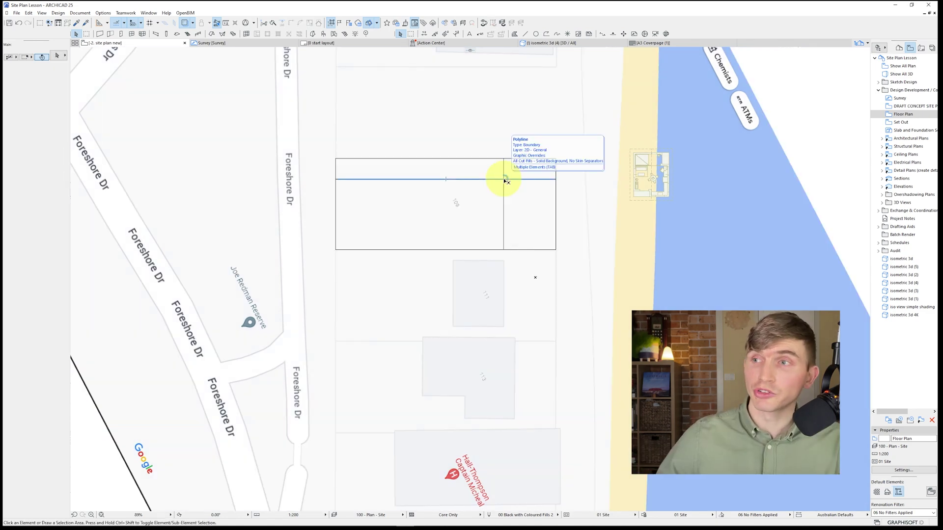
Step: Move the map, lot boundary and setback lines together so the setback intersection meets the traced floor plan's outer wall corner nearest the beach
key("ctrl")
key("ctrl")
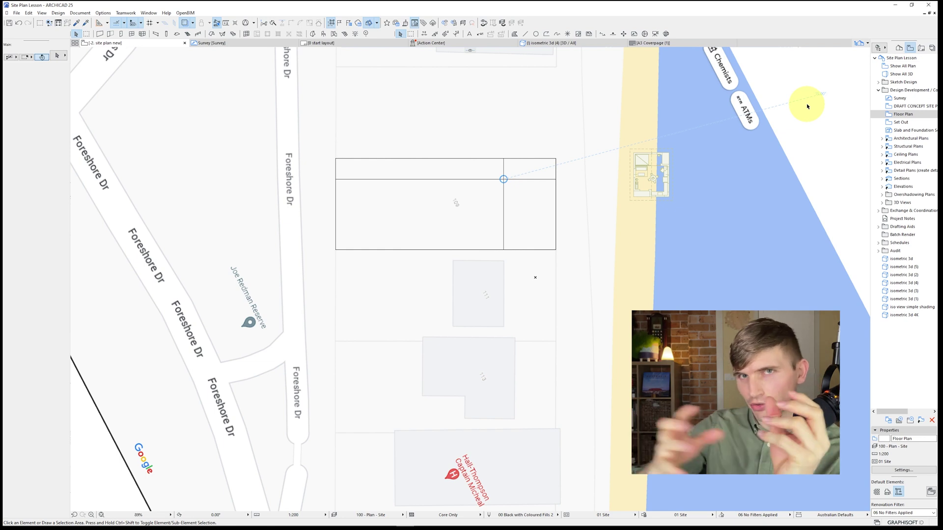
scroll(699, 196, "down", 3)
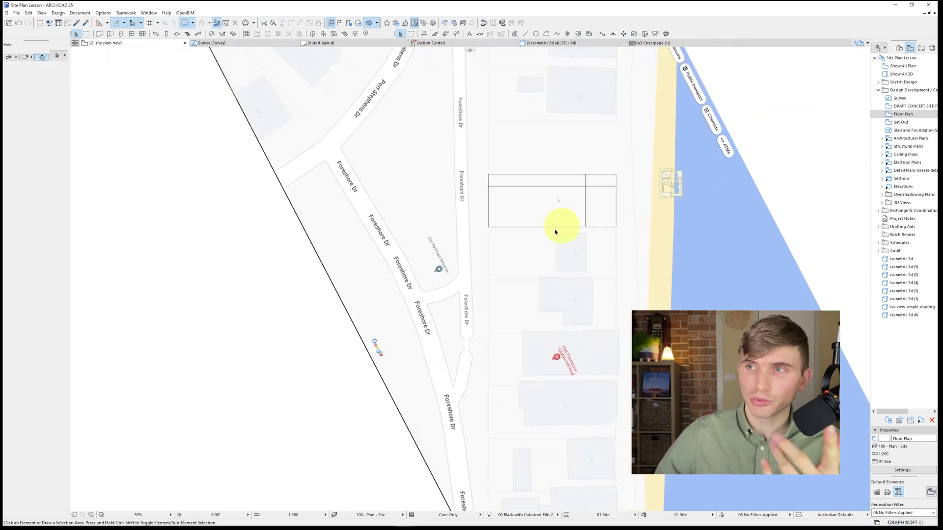
left_click(280, 362)
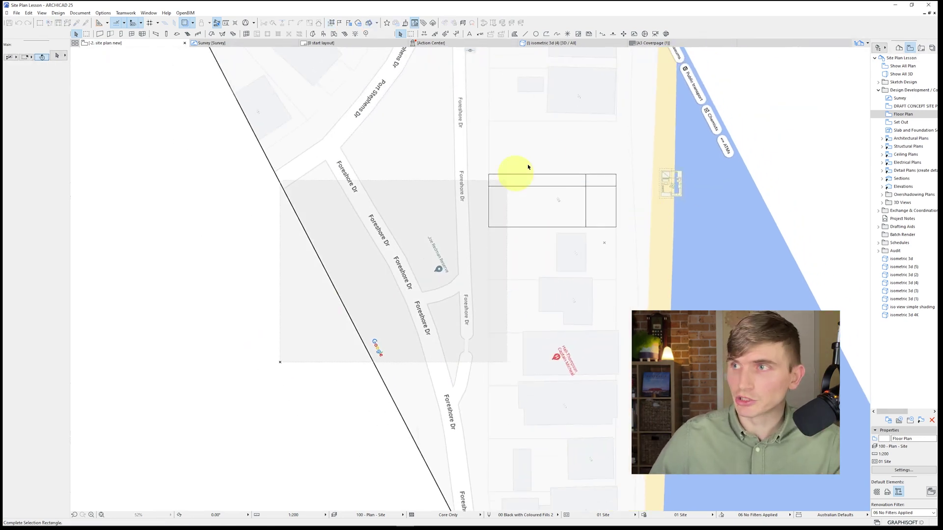
left_click(608, 143)
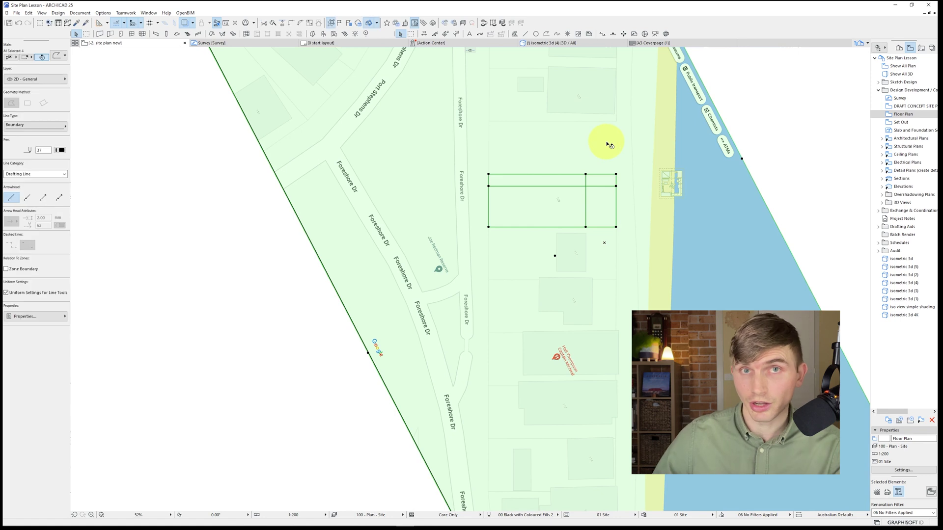
left_click(617, 175)
key("ctrl+d")
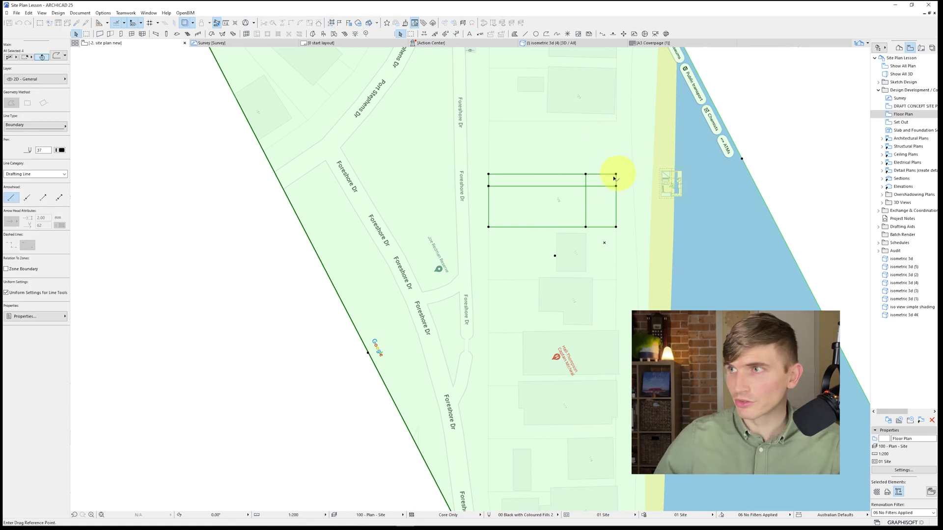
left_click(585, 186)
scroll(685, 170, "up", 3)
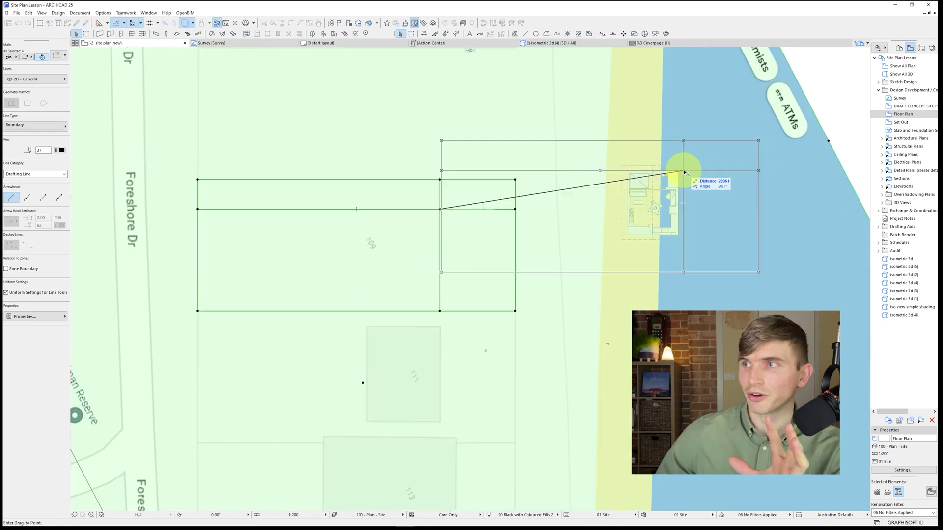
scroll(685, 171, "up", 2)
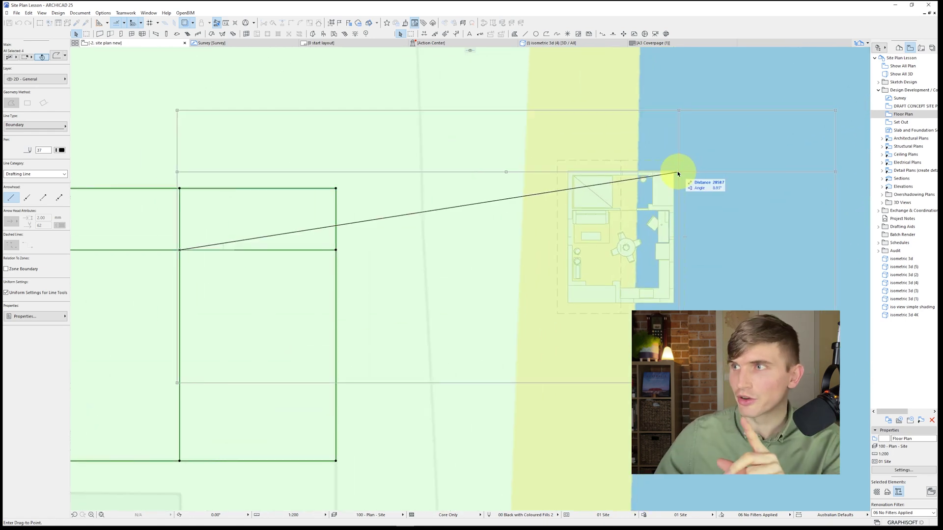
scroll(678, 173, "up", 2)
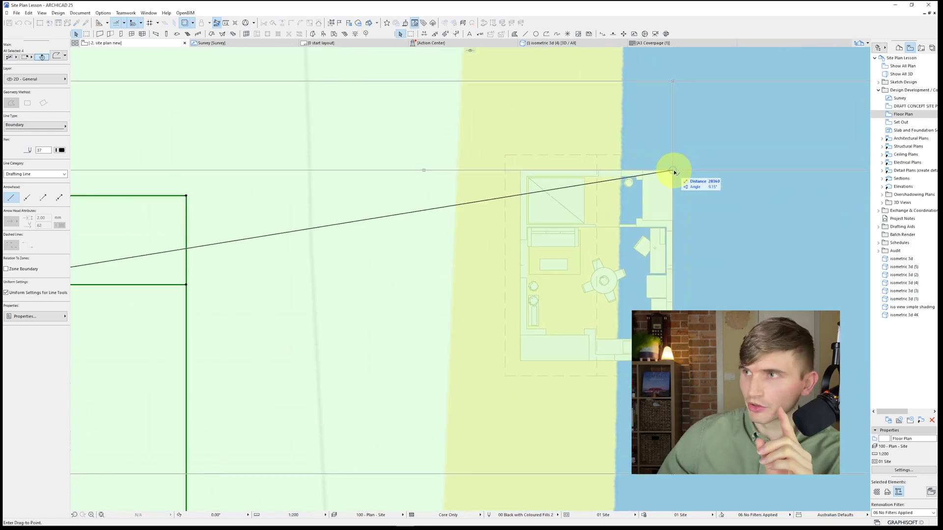
left_click(672, 170)
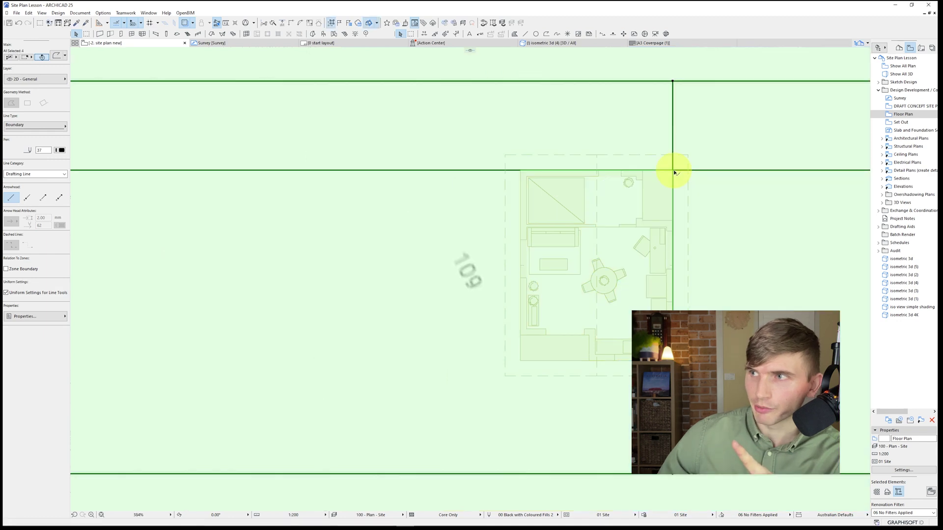
Step: Delete the two setback construction lines, keeping the rectangular lot boundary
scroll(675, 172, "down", 5)
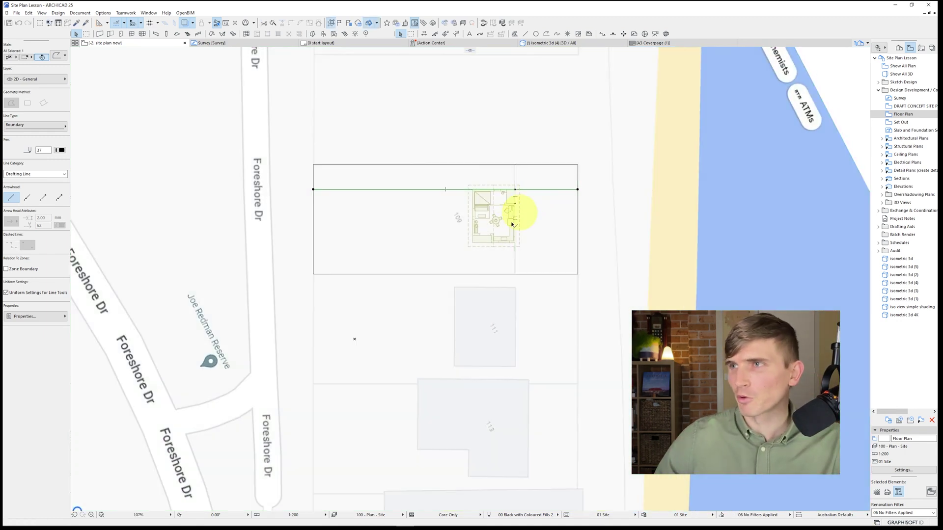
left_click(515, 261, "shift")
key("Delete")
middle_click_drag(509, 251, 441, 246)
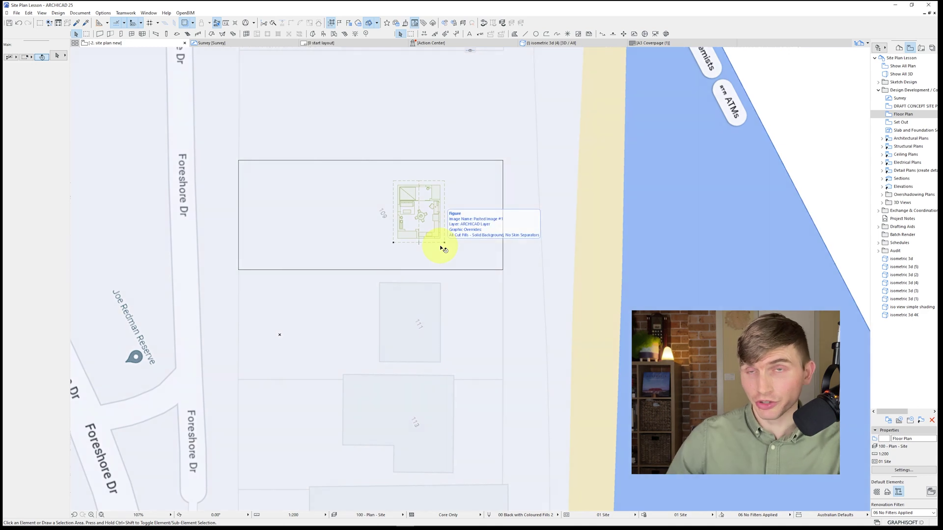
Step: Try switching off the floor plan's trace reference
right_click(788, 77)
mouse_move(804, 91)
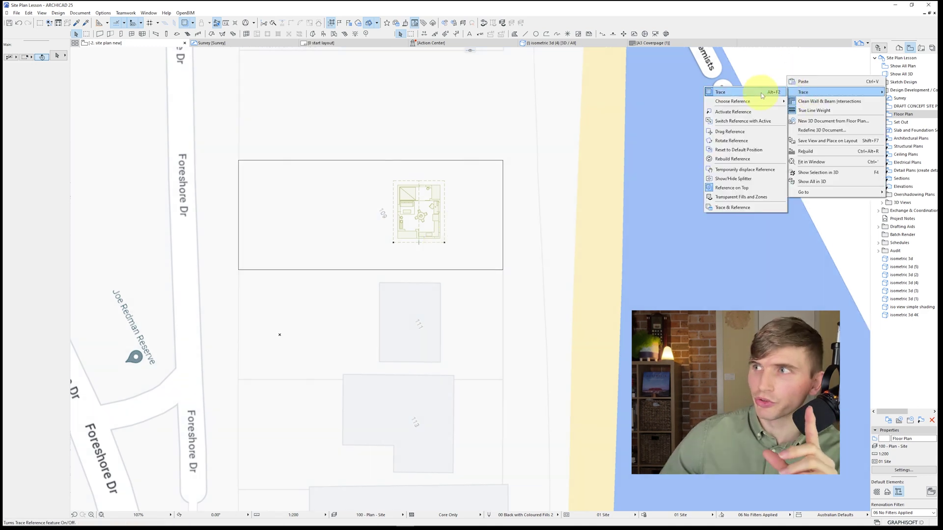
left_click(761, 95)
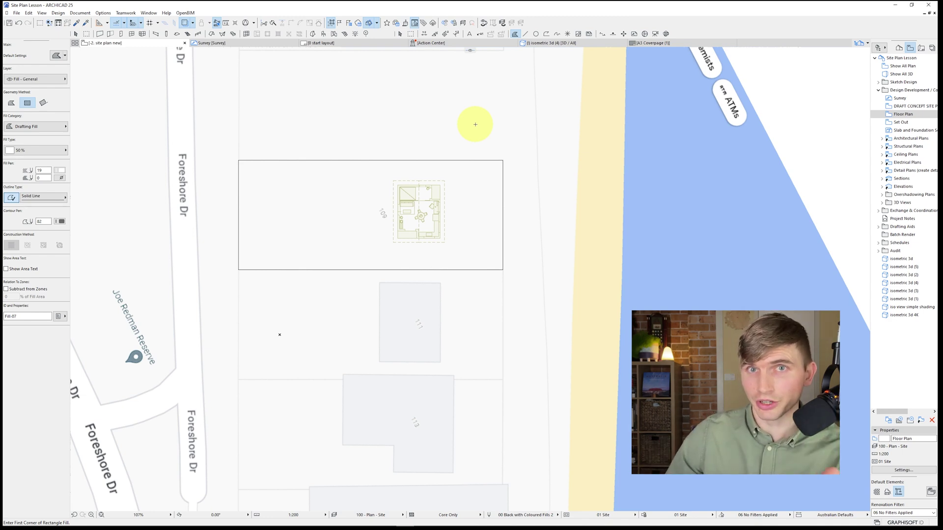
Step: Draw a rectangular Masonry Block drafting fill over the traced cabin's outer walls
left_click(50, 151)
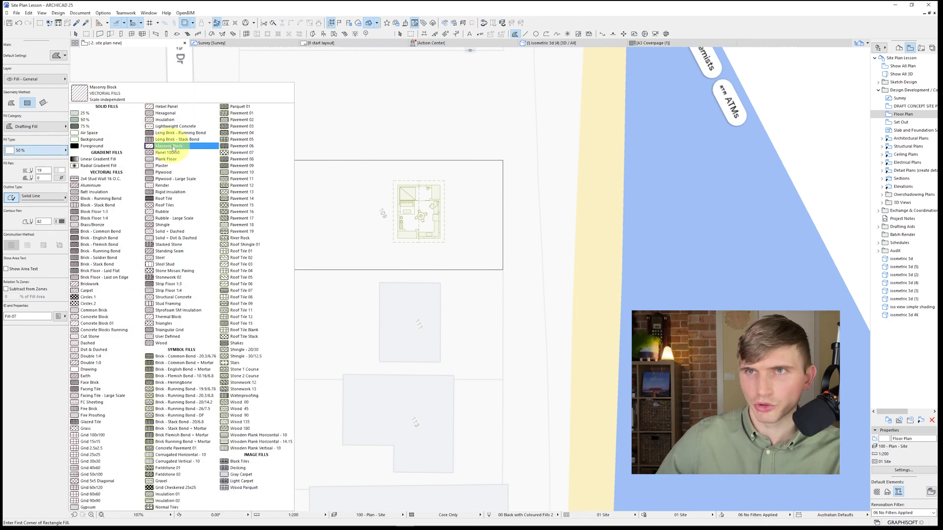
left_click(180, 146)
scroll(393, 186, "up", 3)
left_click(359, 205)
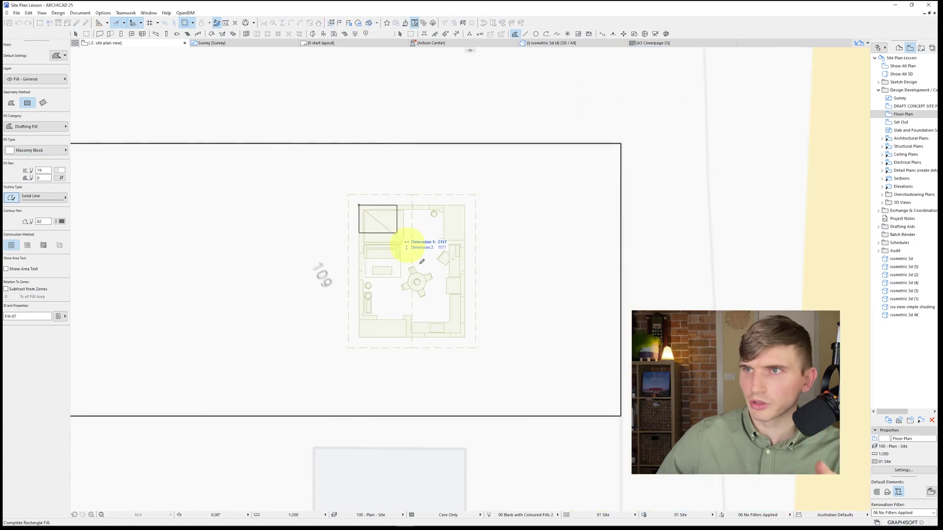
left_click(466, 337)
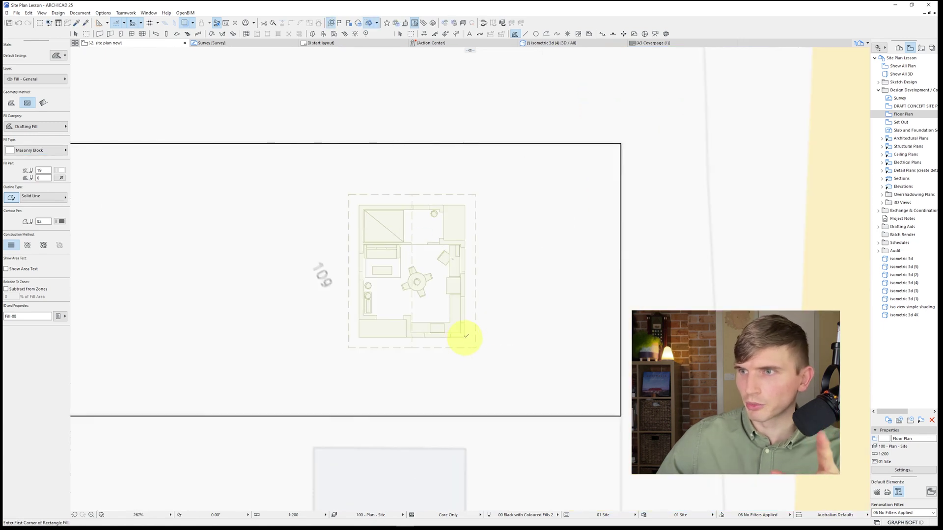
Step: Cut rectangular notches out of the cabin fill at the two recessed corners shown by the traced floor plan
left_click(467, 224, "shift")
left_click(466, 225)
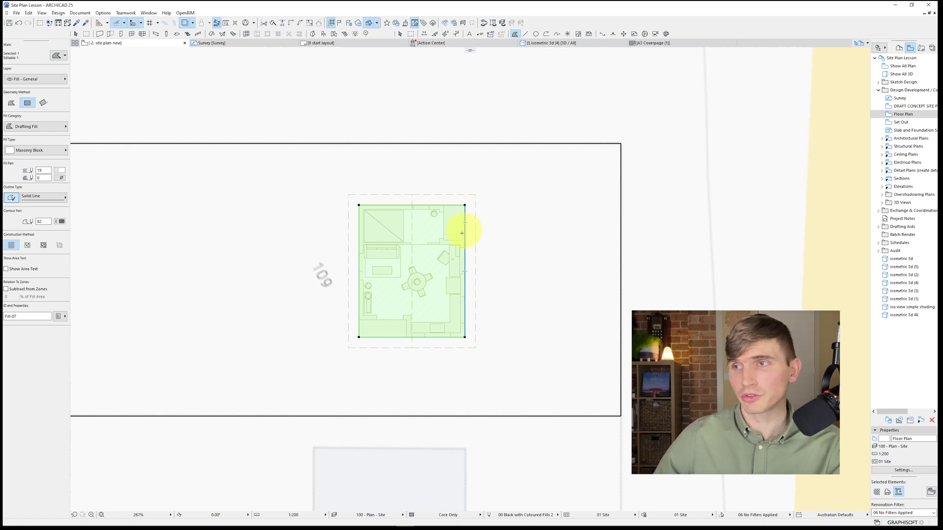
left_click(444, 240)
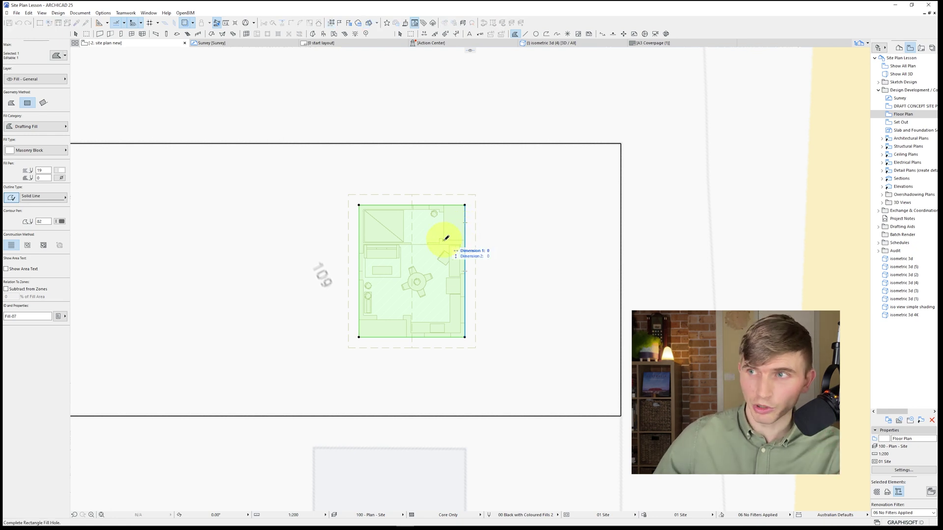
left_click(465, 203)
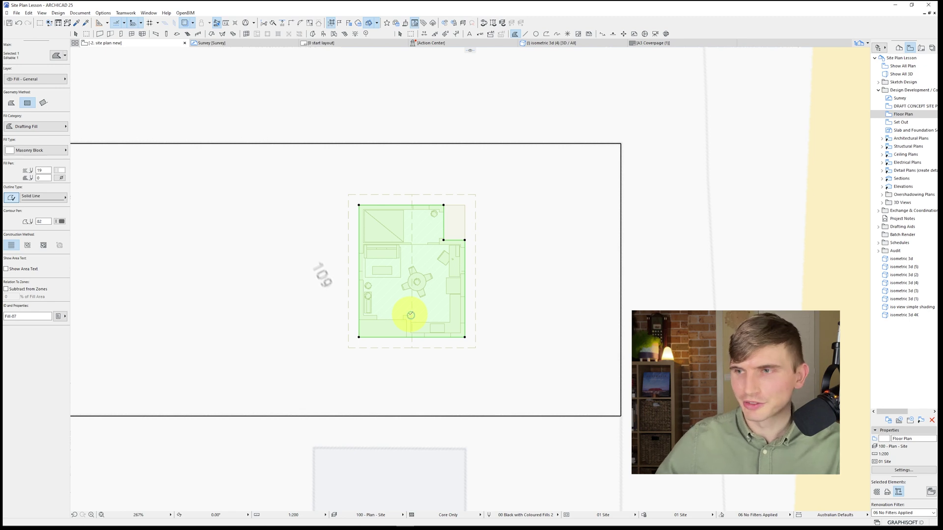
left_click(411, 315)
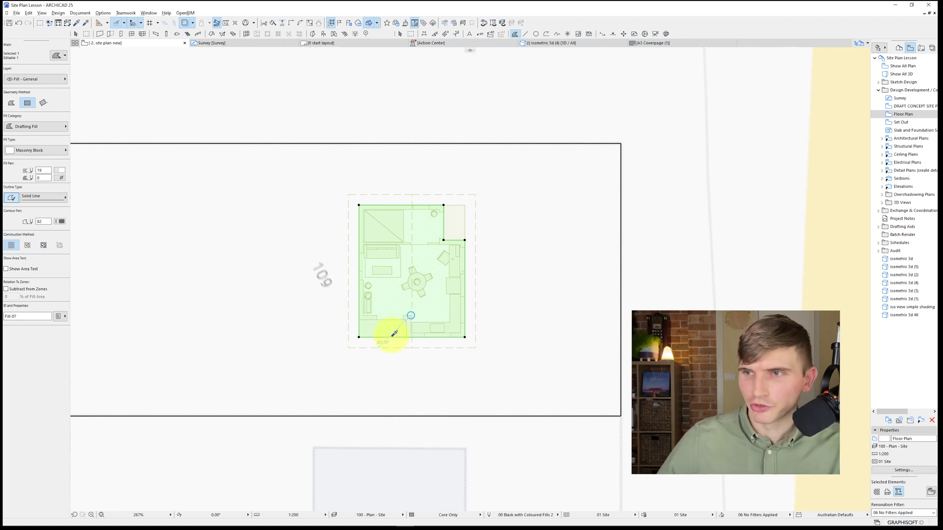
left_click(394, 334)
left_click(407, 319)
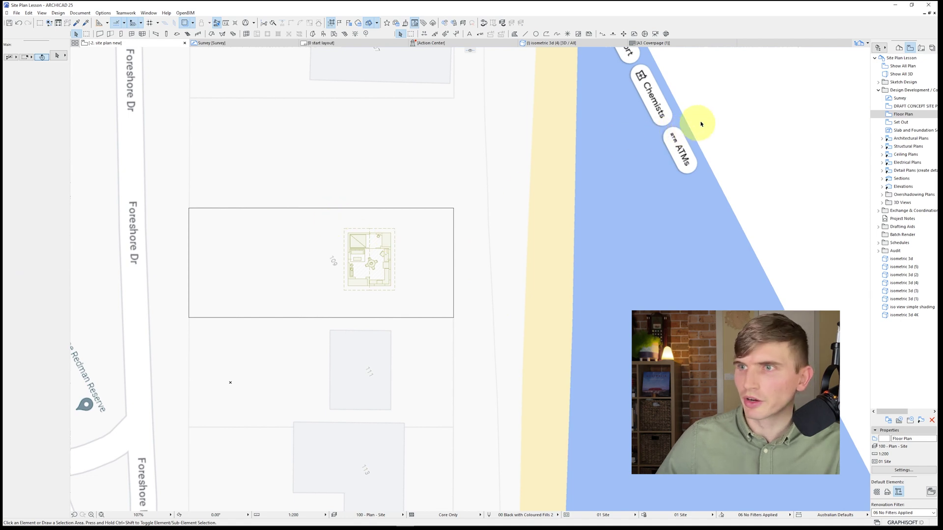
Step: Try the trace reference's Transparent Fills and Zones option, switching it on and off again
right_click(725, 102)
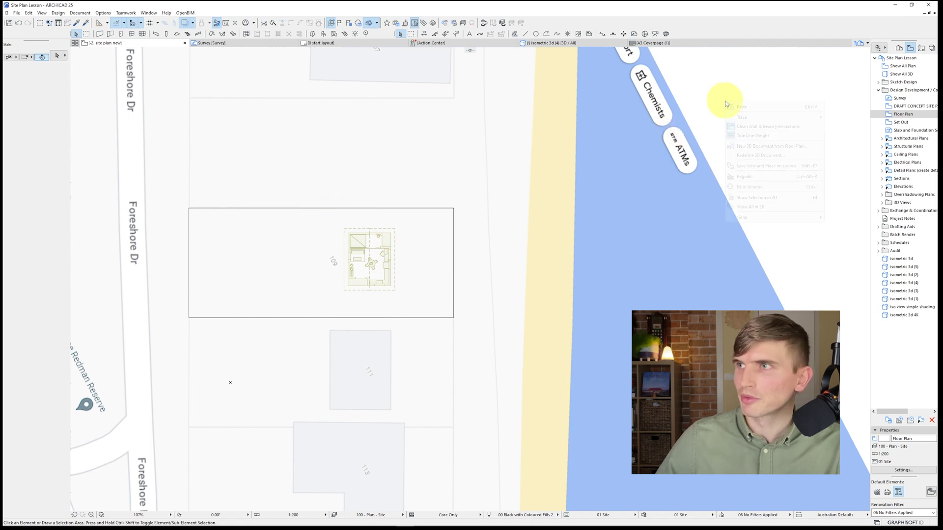
mouse_move(805, 117)
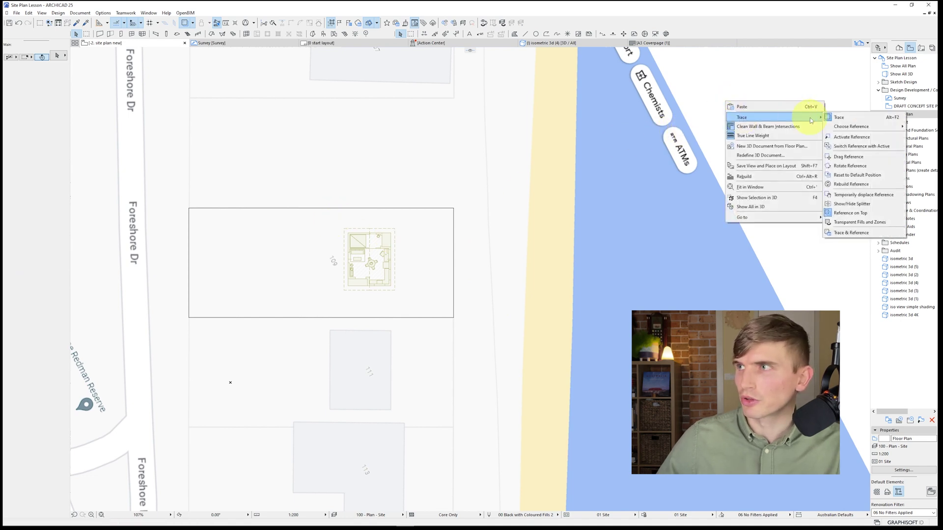
left_click(860, 224)
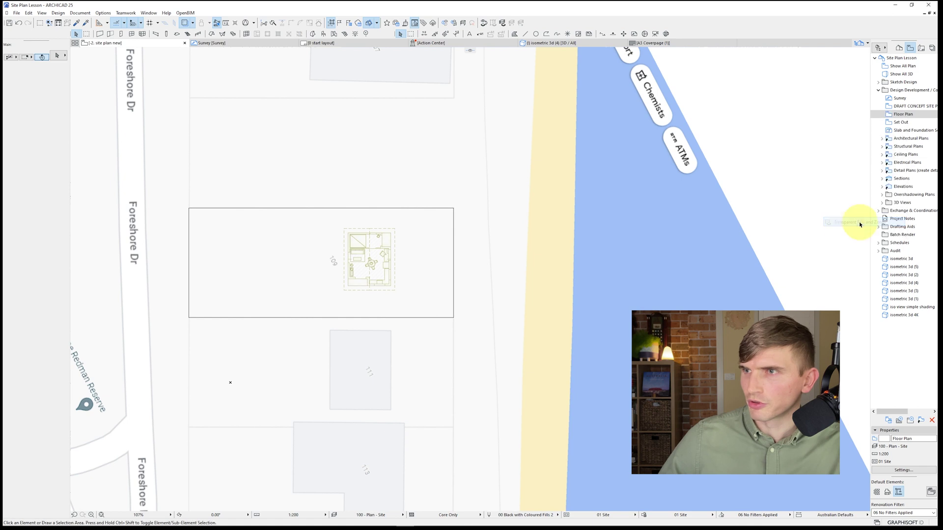
scroll(369, 279, "up", 3)
scroll(369, 279, "down", 3)
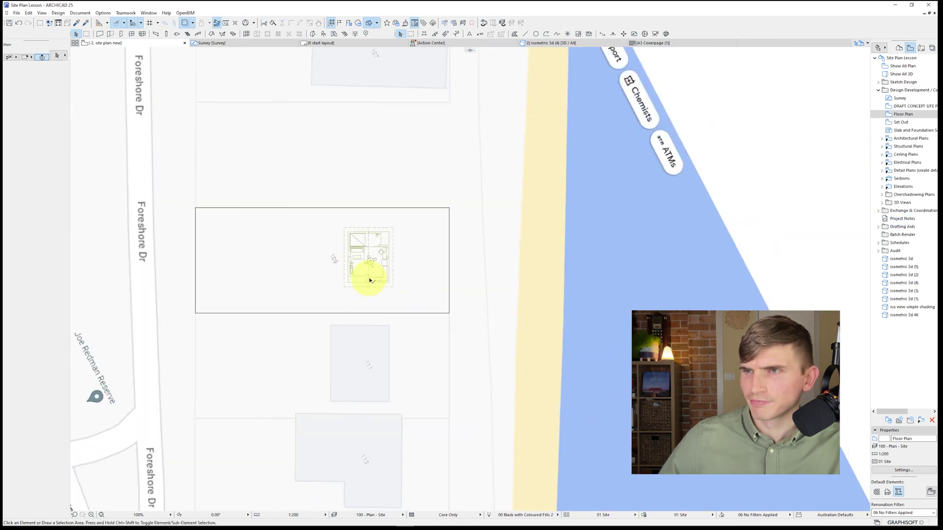
right_click(664, 139)
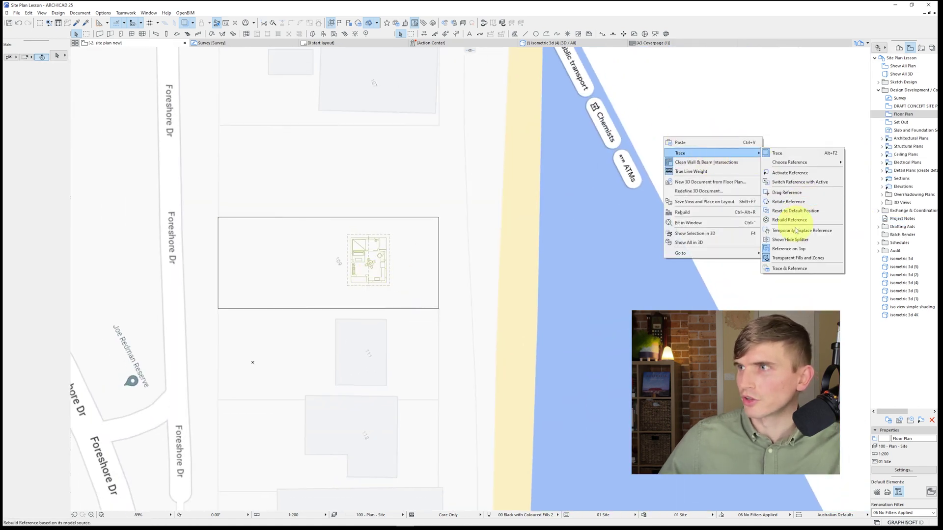
left_click(785, 261)
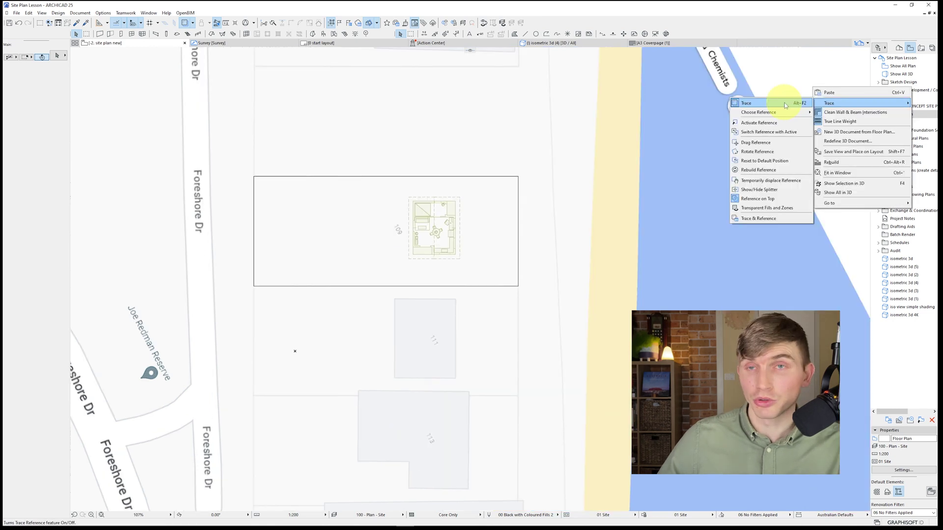
Step: Switch the trace reference off to check the notched cabin outline, and switch it back on
left_click(785, 105)
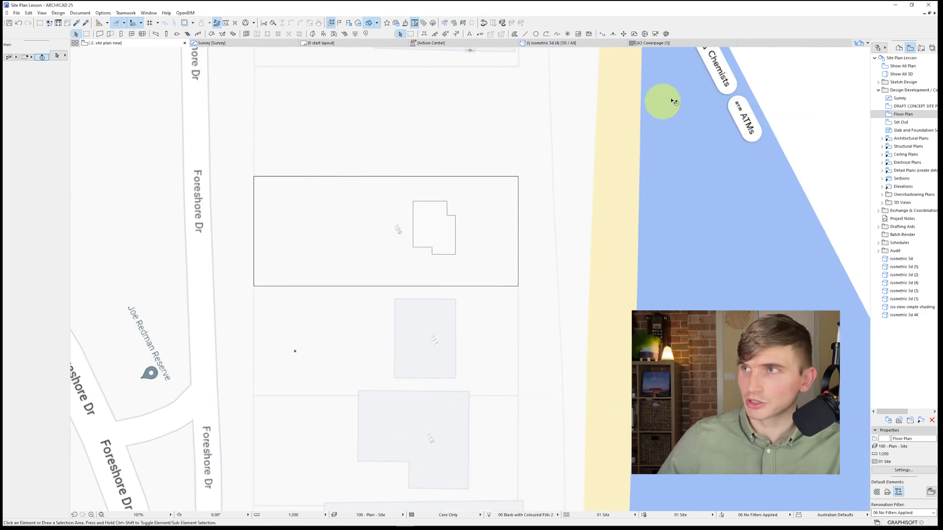
right_click(798, 93)
mouse_move(816, 109)
left_click(776, 106)
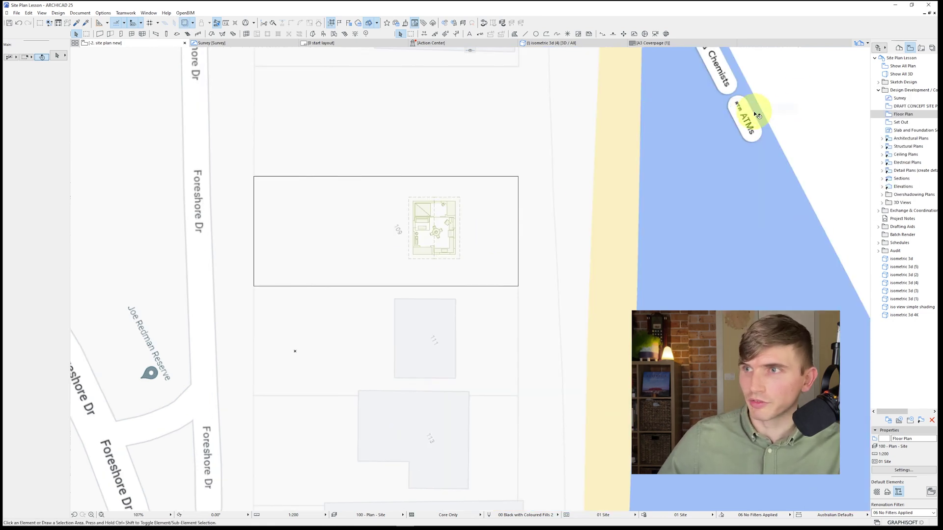
Step: Draw separate rectangular Masonry Block fills in the two cut-out corners of the cabin, reusing the cabin fill's settings
scroll(432, 249, "up", 4)
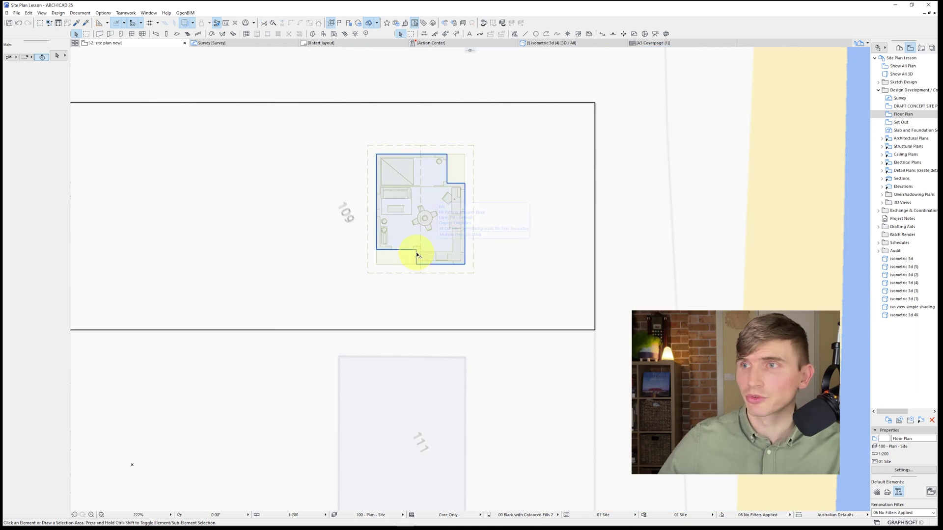
left_click(418, 262, "alt")
left_click(416, 249)
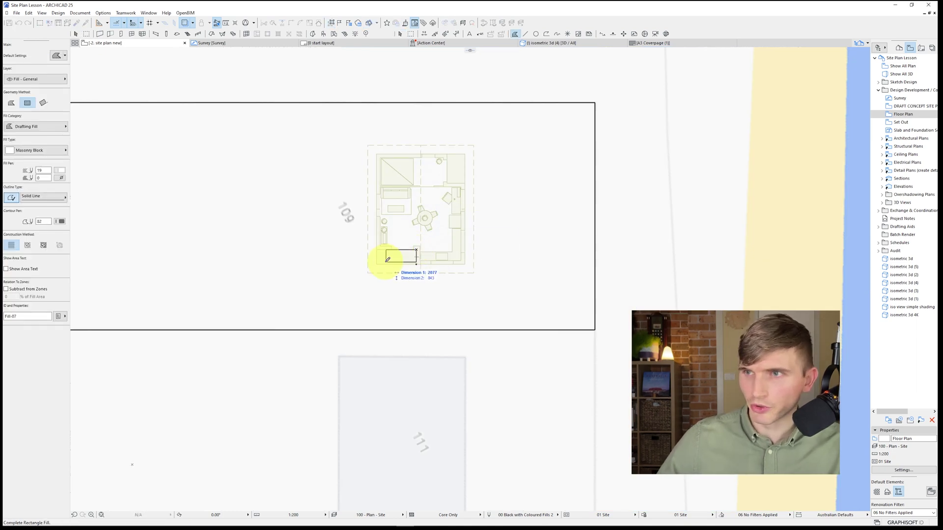
left_click(377, 264)
left_click(446, 183)
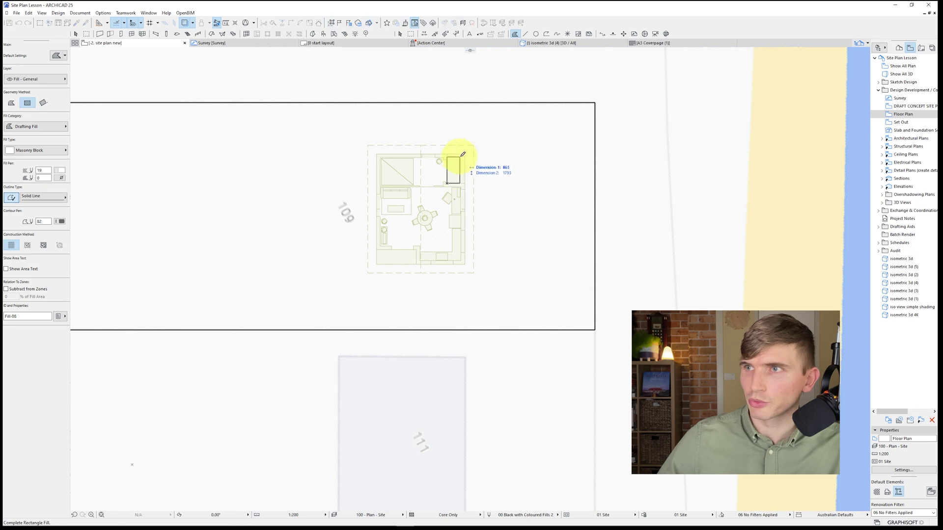
left_click(465, 154)
key("Escape")
scroll(455, 197, "down", 3)
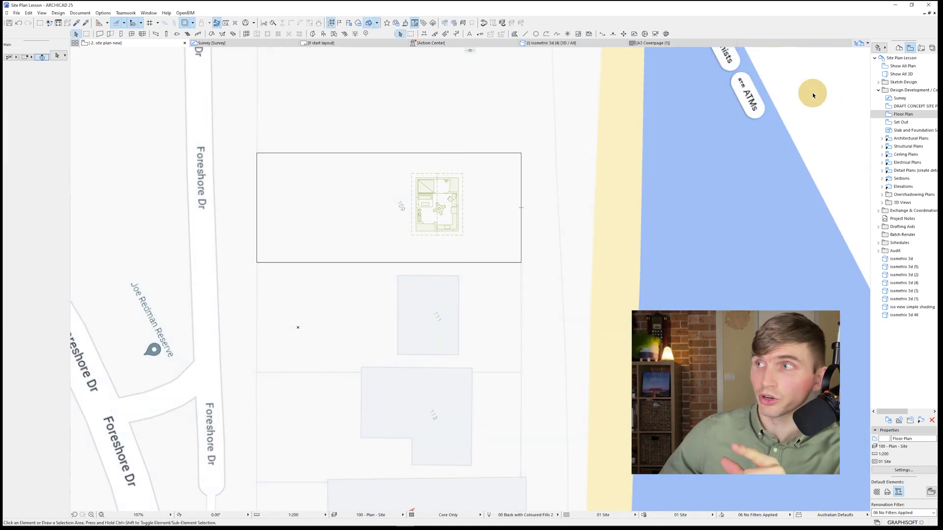
Step: Switch off the floor plan's trace reference, leaving only the cabin fills on the lot
right_click(813, 95)
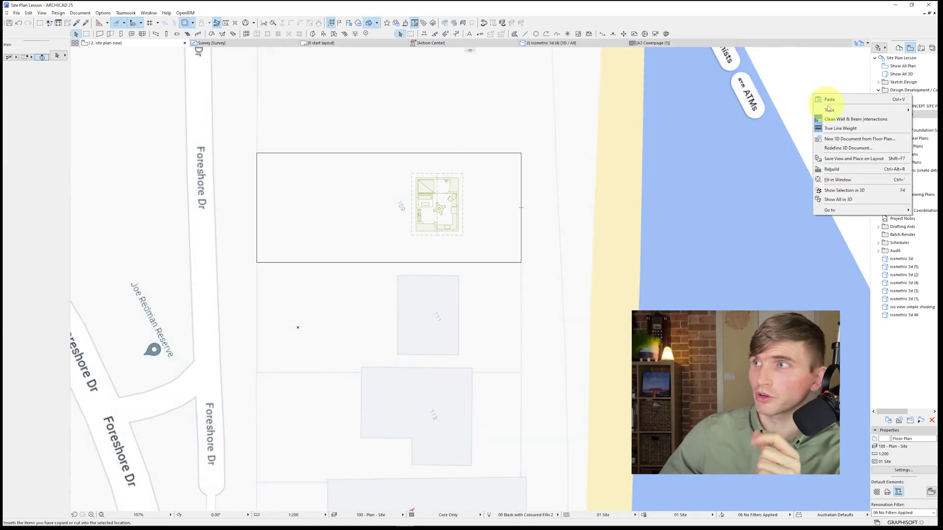
mouse_move(820, 98)
left_click(774, 112)
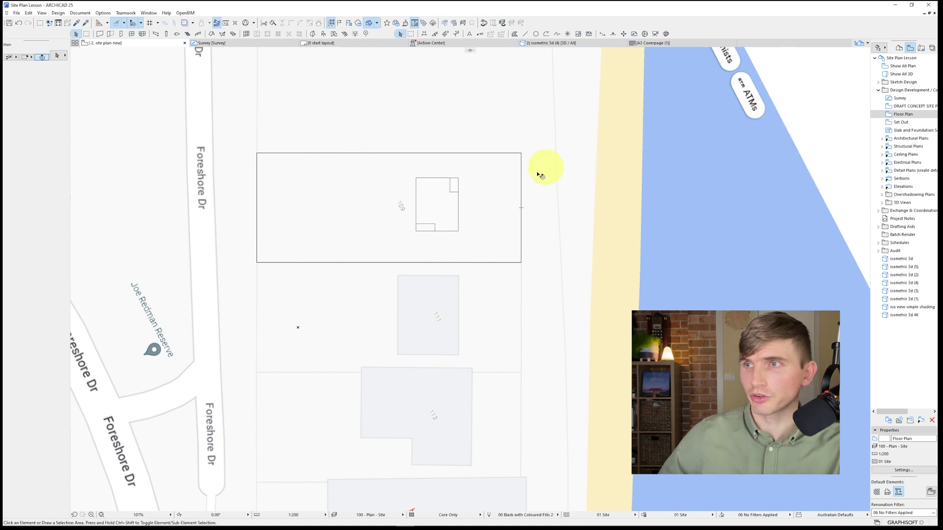
Step: Dimension the cabin's setbacks to the nearer long side boundary and to the beach-side boundary
scroll(539, 171, "up", 2)
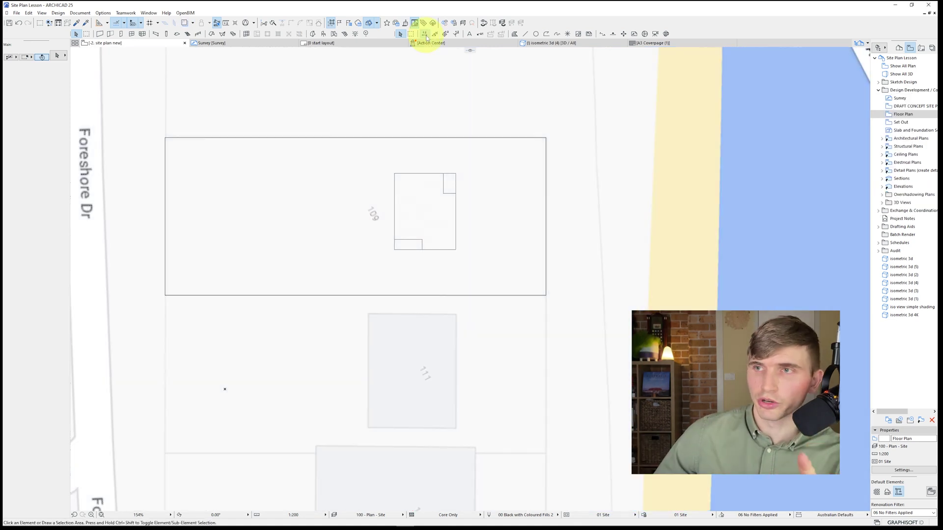
left_click(425, 34)
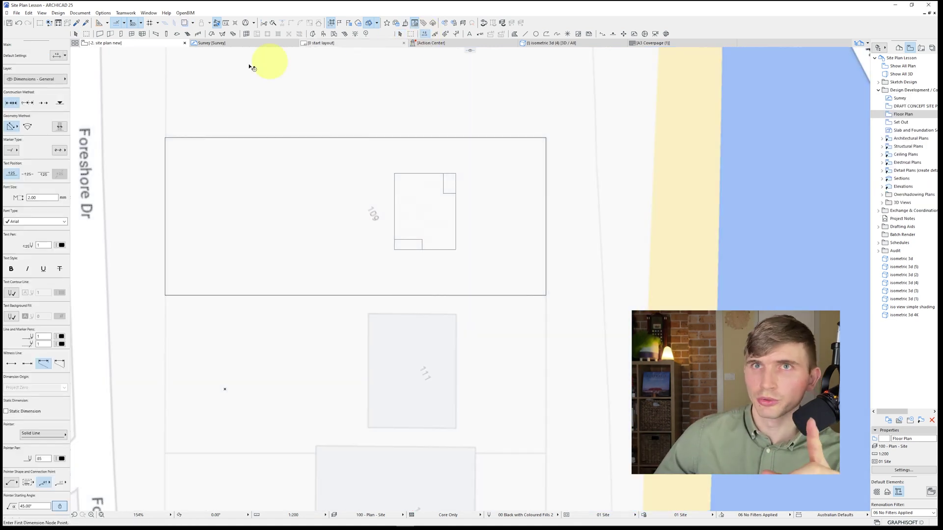
double_click(429, 155)
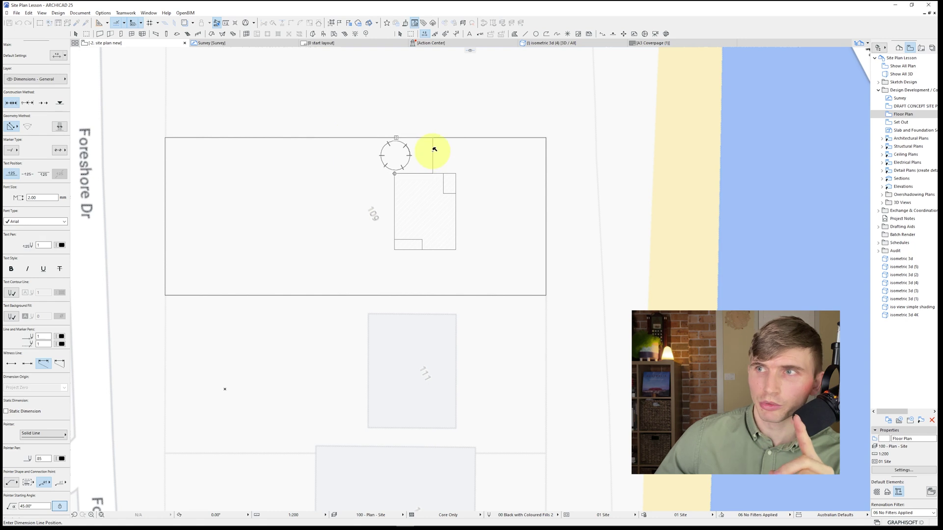
left_click(433, 150)
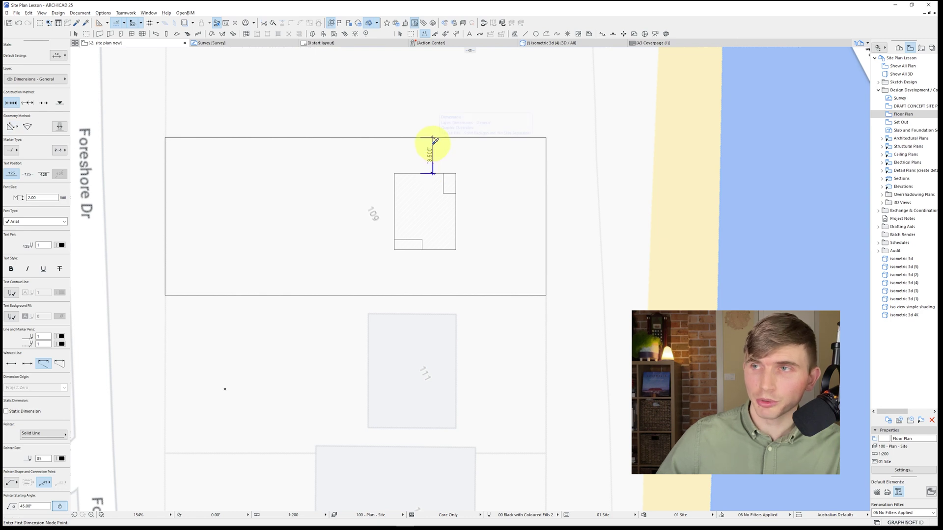
left_click(456, 174)
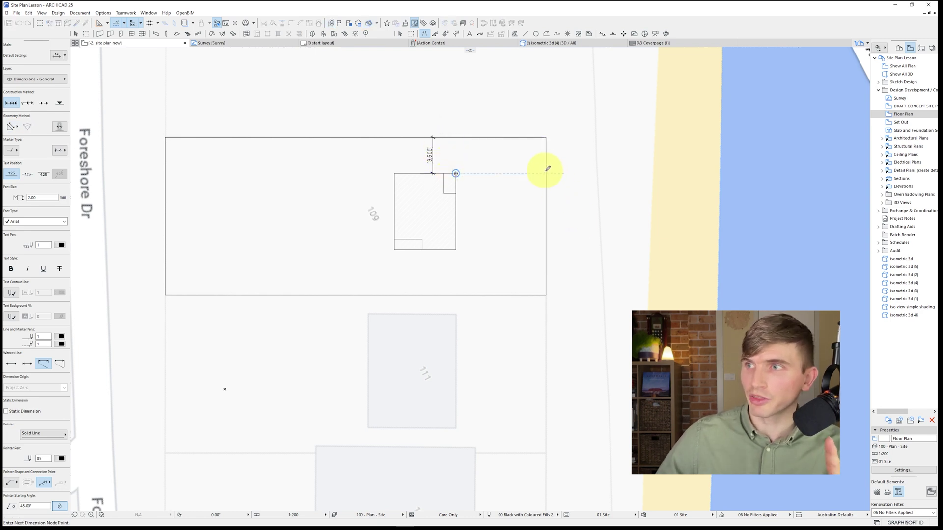
double_click(520, 216)
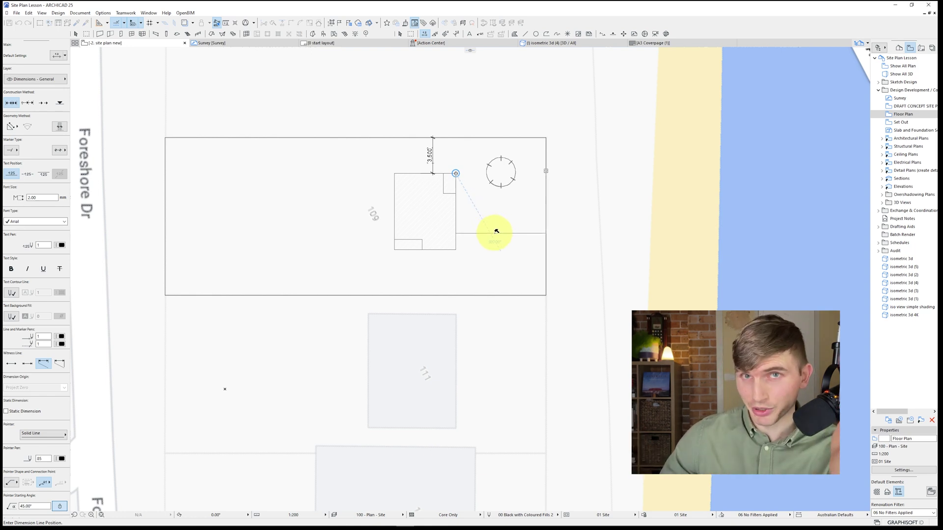
left_click(496, 222)
Step: Draw a diagonal polyline from the side boundary nearest the cabin to the opposite beach-side corner, as an example angled boundary
left_click(546, 34)
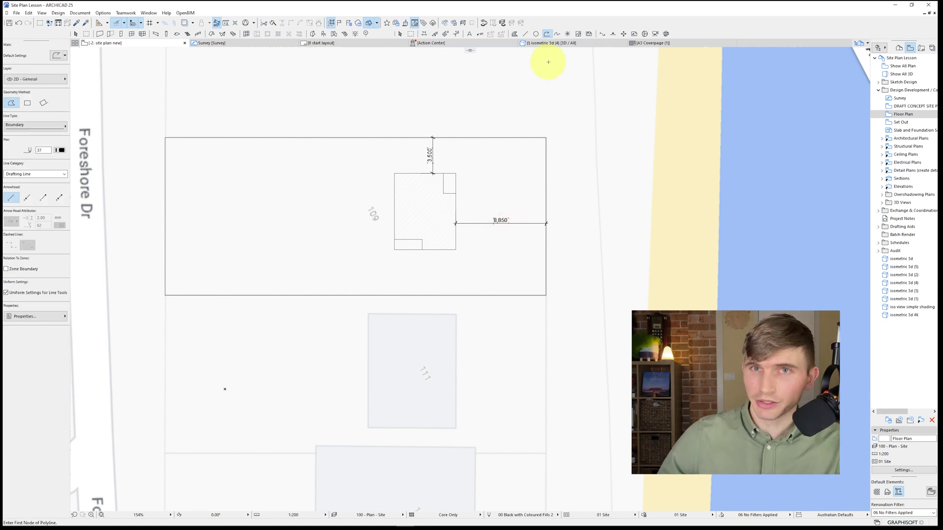
left_click(506, 138)
double_click(546, 294)
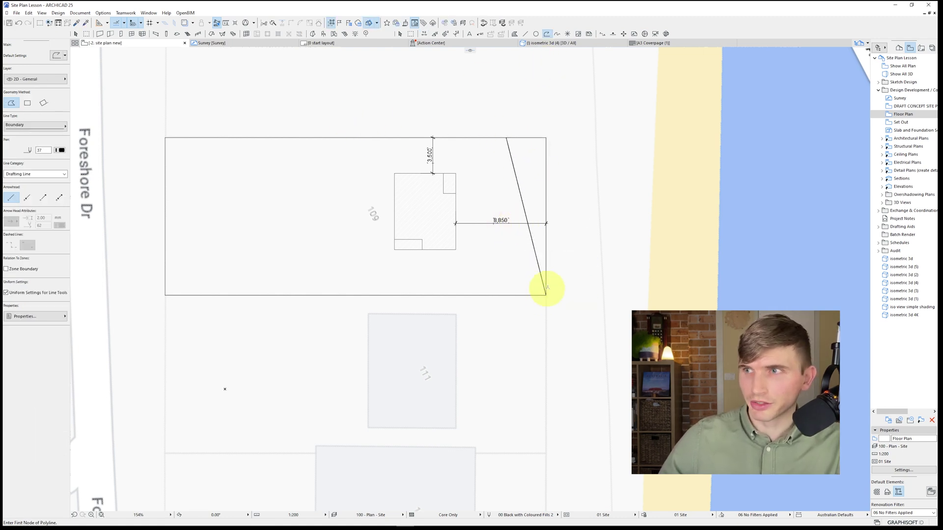
key("Escape")
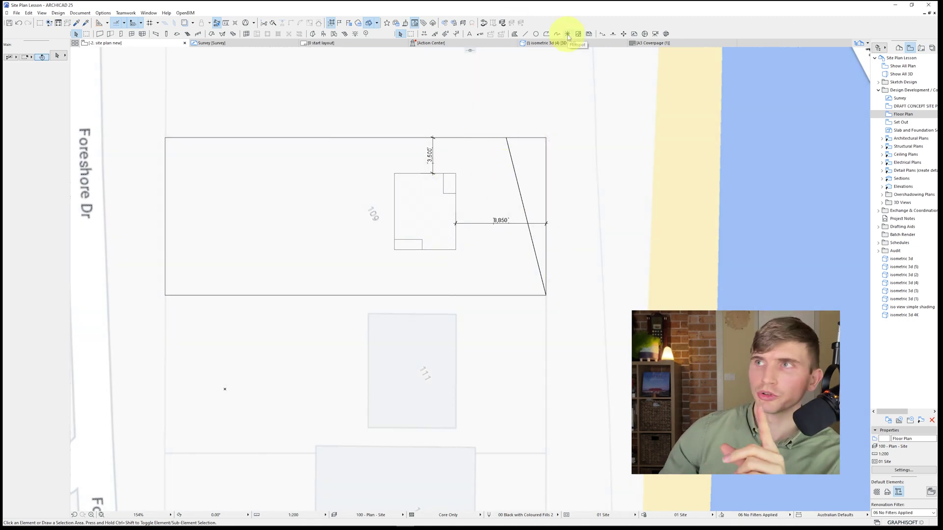
Step: Place a hotspot on the cabin's corner nearest the diagonal line and move it perpendicularly onto that line
left_click(567, 34)
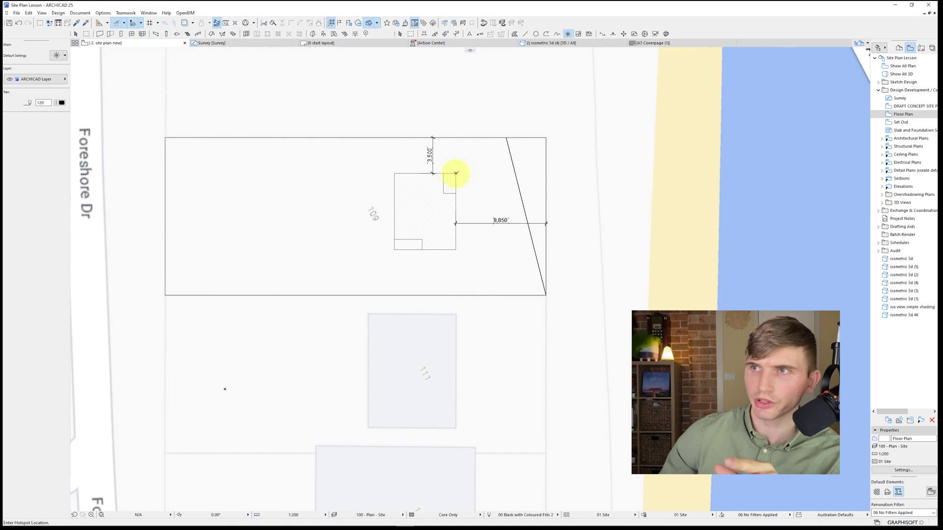
key("Escape")
left_click(457, 174)
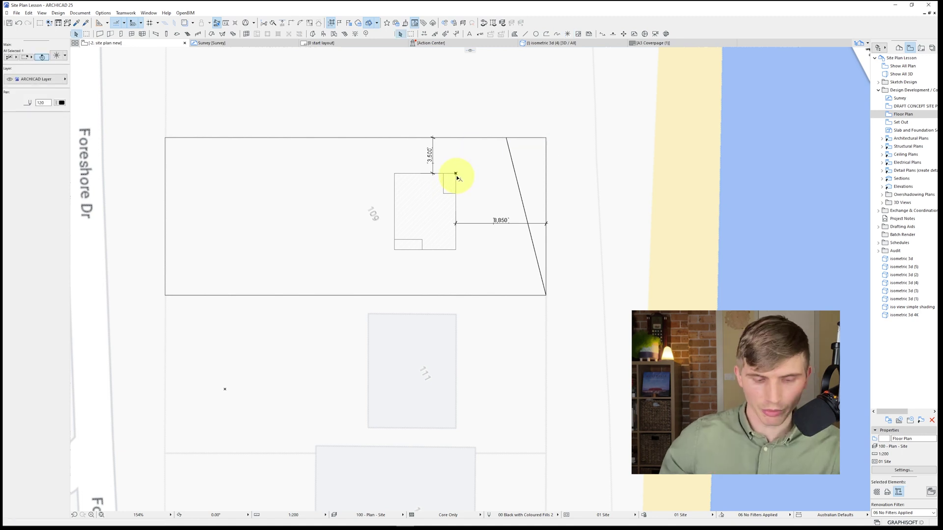
key("ctrl+d")
left_click(456, 174)
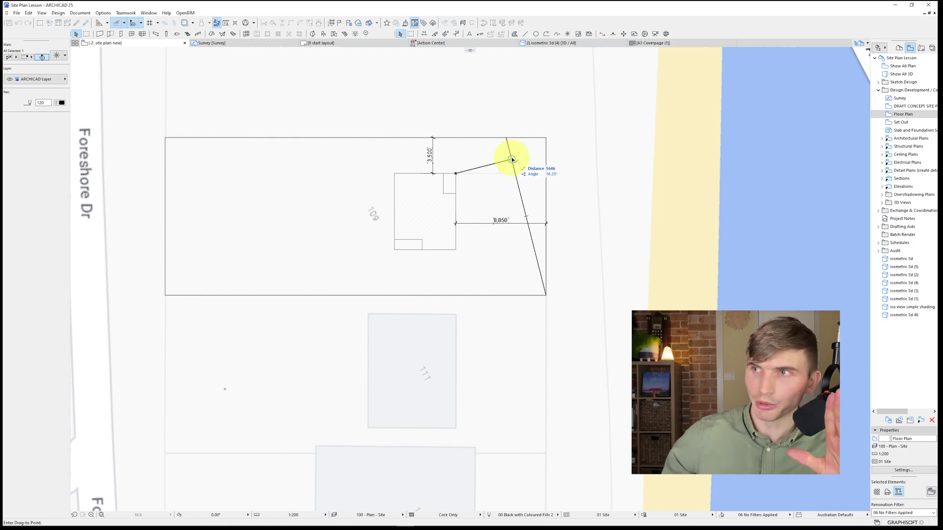
key("Escape")
left_click(456, 174)
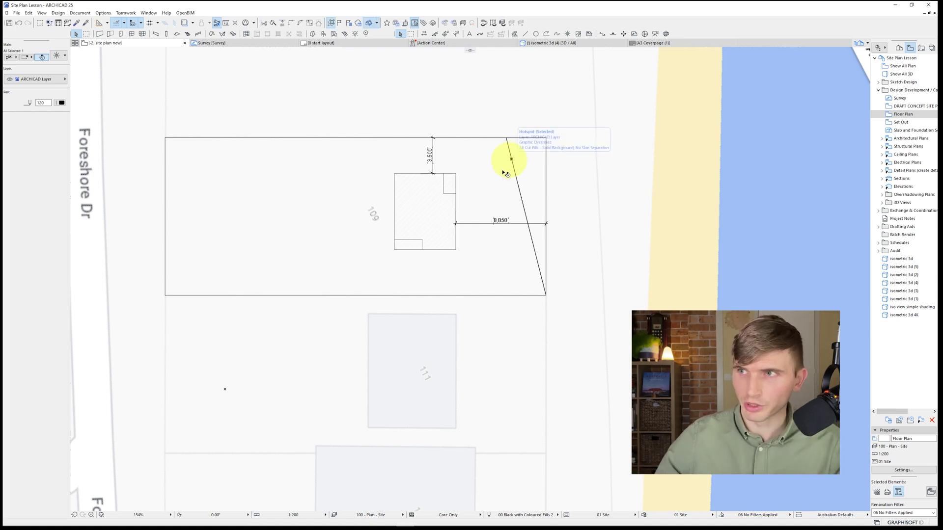
Step: Place a second hotspot on the diagonal line, dragged perpendicularly from the cabin's other beach-side corner
left_click(511, 160)
left_click(456, 250)
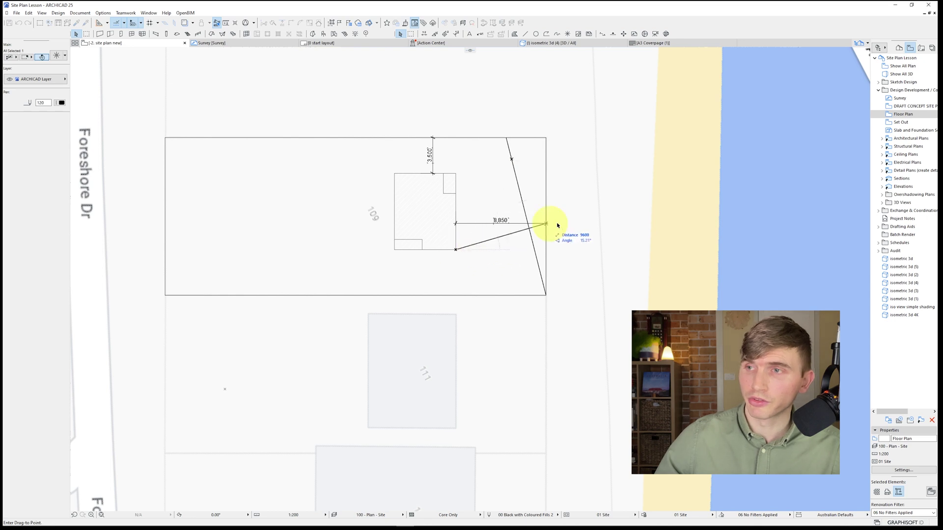
left_click(531, 233)
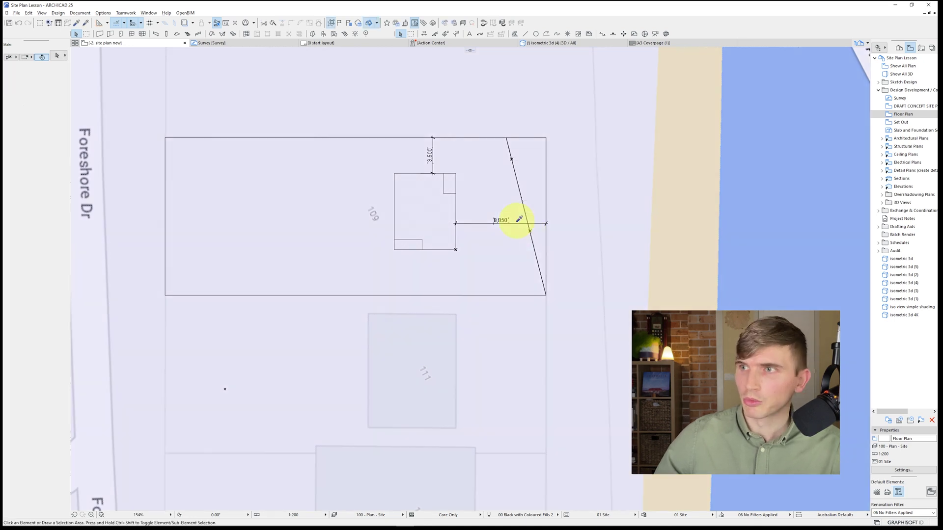
left_click(456, 173)
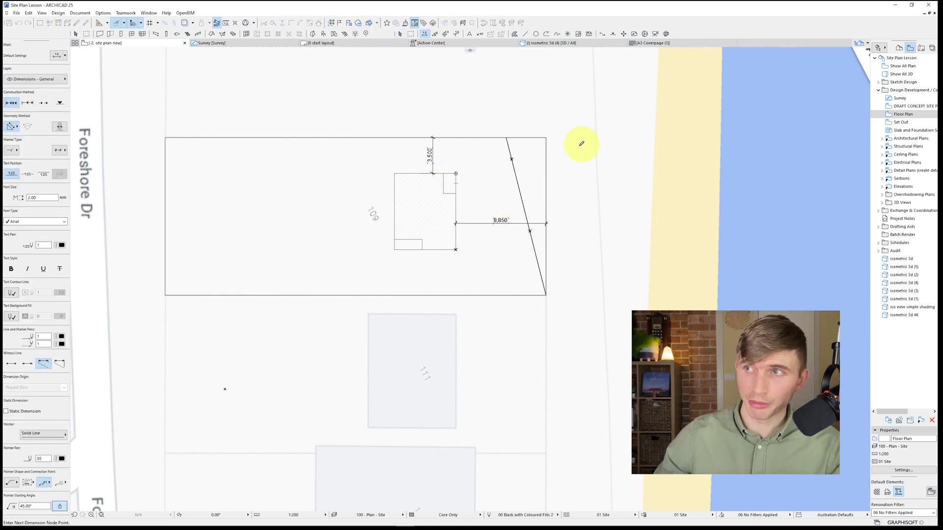
scroll(525, 156, "up", 4)
scroll(555, 157, "down", 2)
middle_click_drag(543, 169, 457, 219)
scroll(510, 194, "down", 6)
scroll(459, 217, "down", 2)
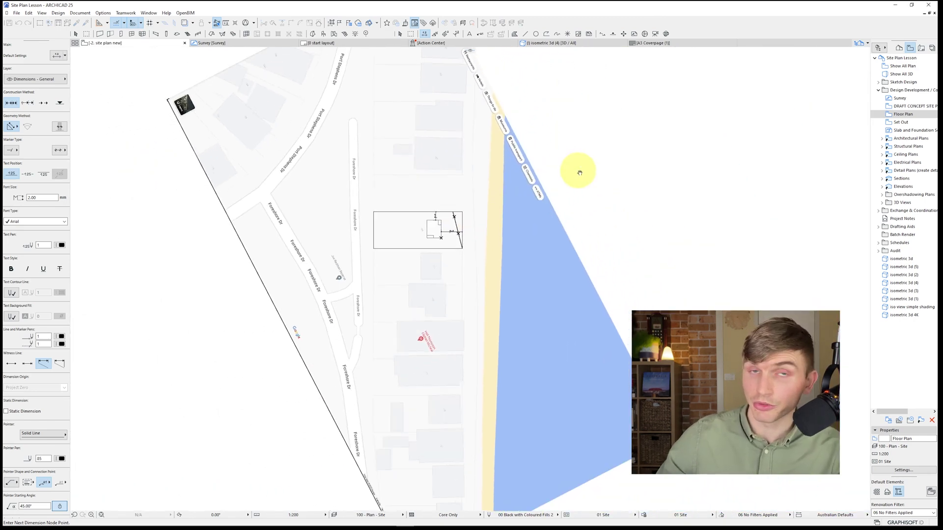
right_click(593, 158)
left_click(575, 165)
key("Escape")
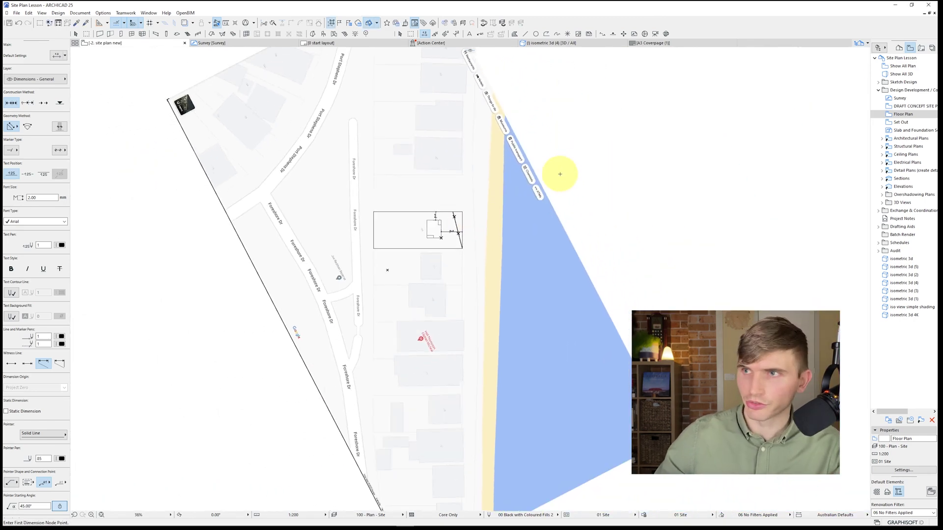
Step: Toggle the True Line Weight display and check the hotspot on the diagonal line up close
right_click(561, 165)
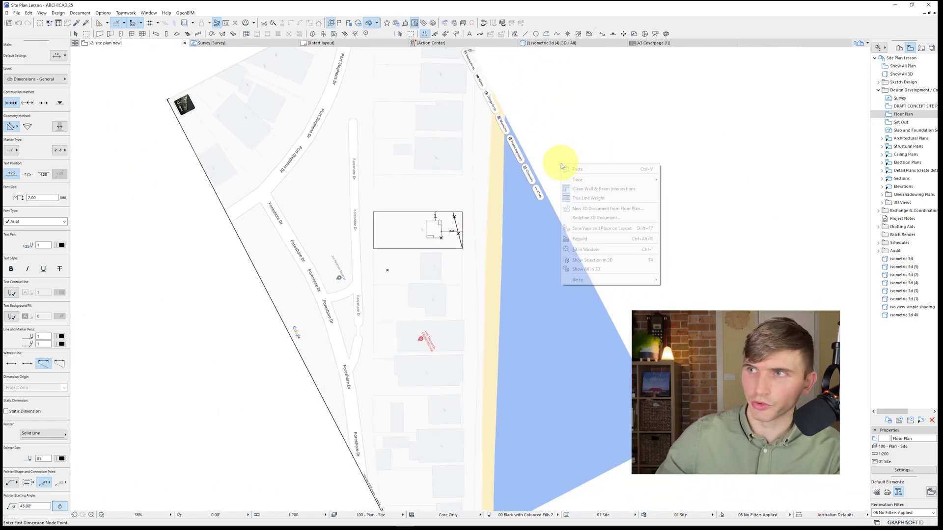
left_click(596, 198)
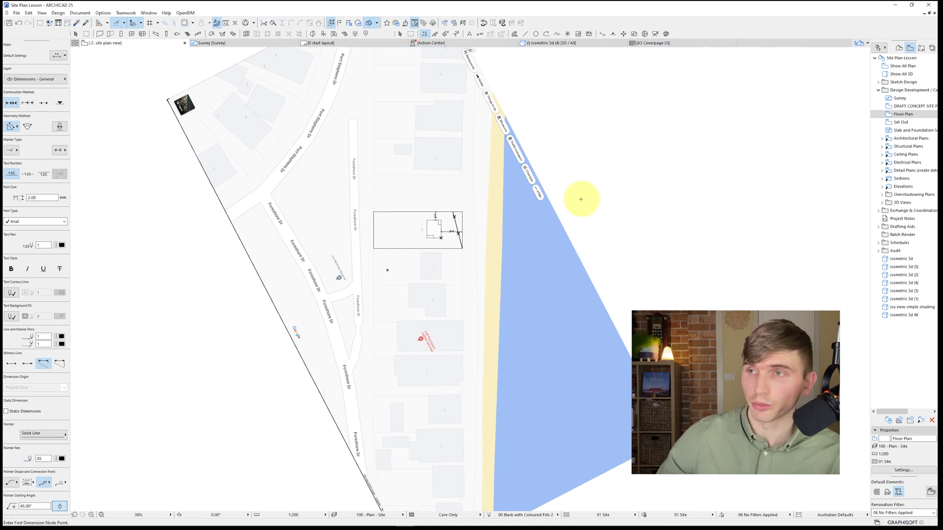
scroll(526, 141, "up", 15)
scroll(513, 83, "up", 3)
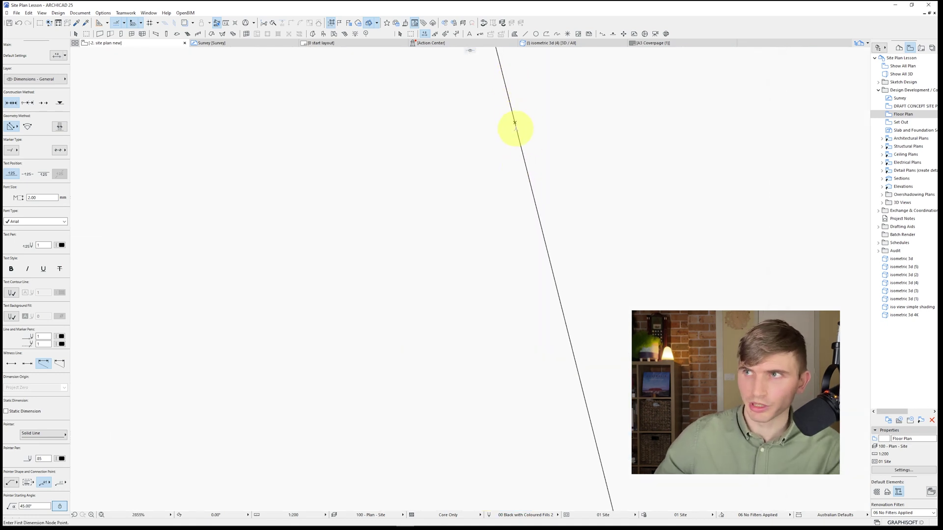
scroll(515, 123, "down", 6)
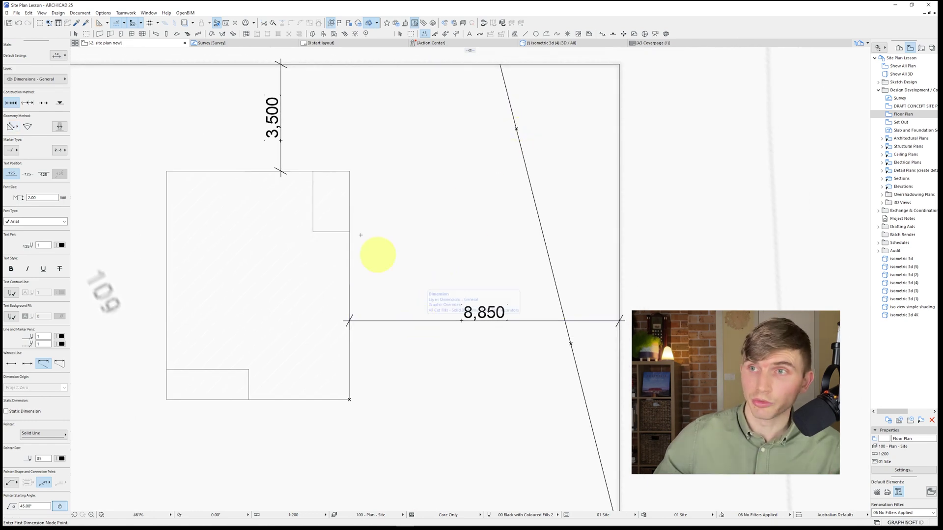
Step: Dimension the perpendicular distance from the cabin corner nearest the 3,500 setback to the diagonal line, using the any-direction geometry method
left_click(350, 171)
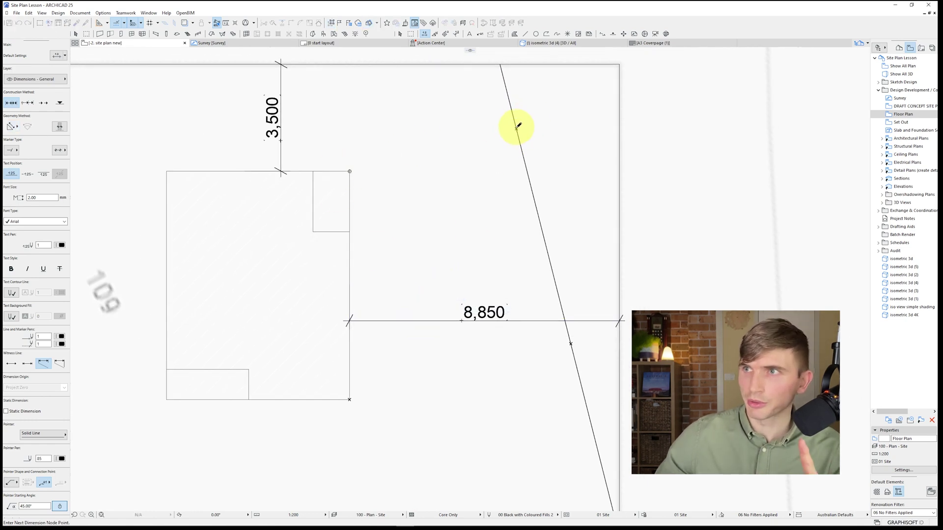
left_click(469, 200)
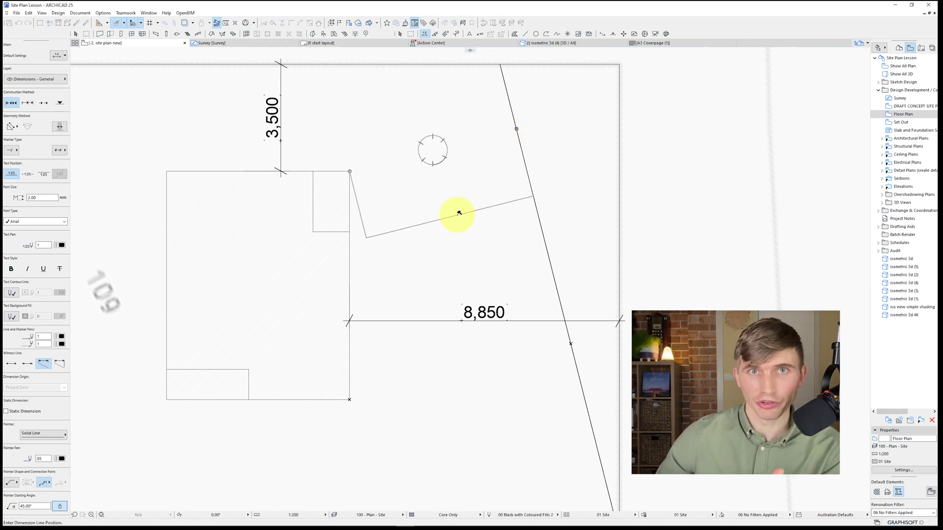
left_click(11, 129)
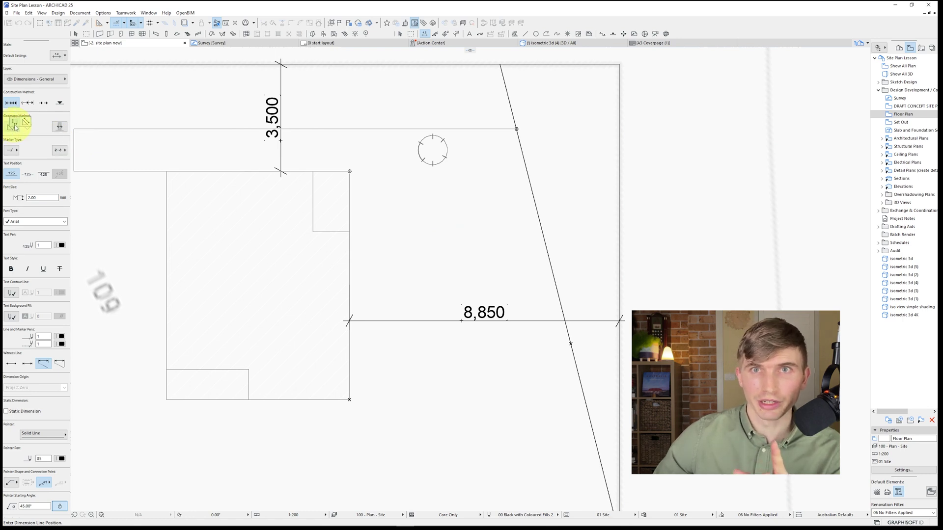
left_click(18, 125)
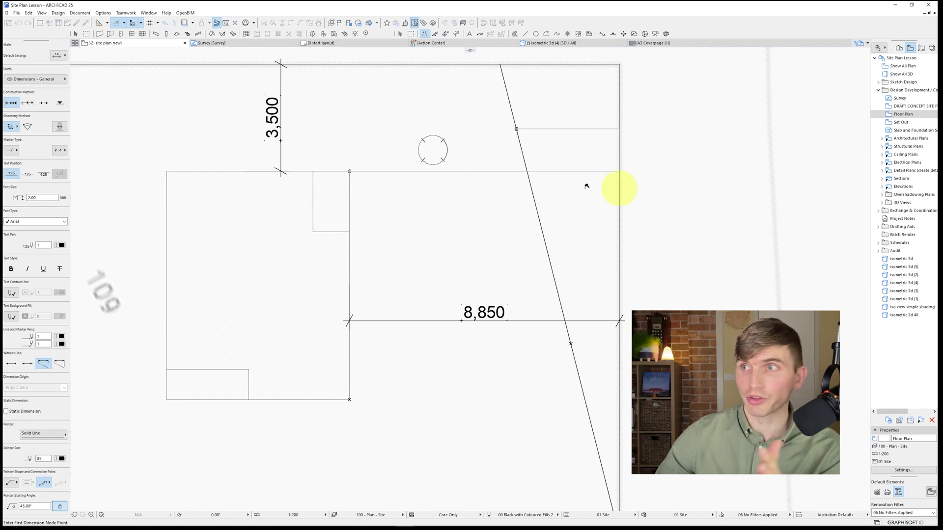
left_click(14, 127)
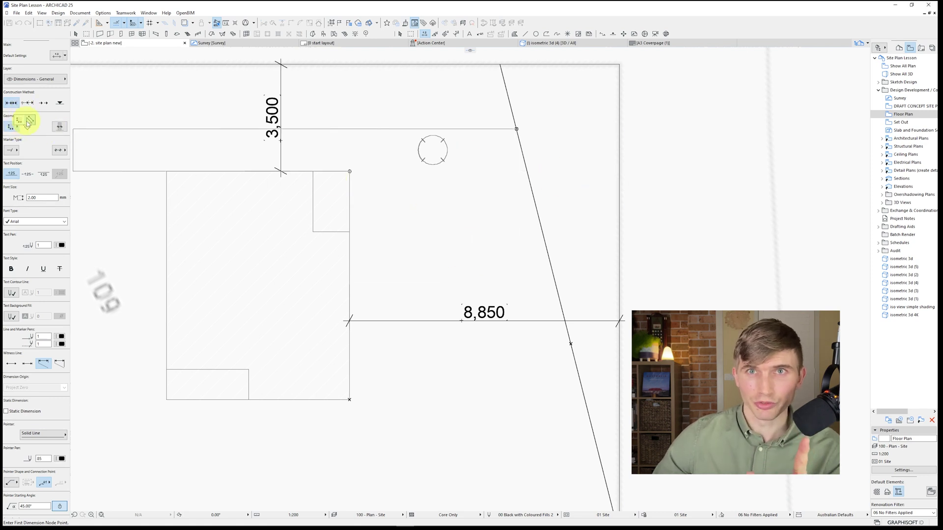
left_click(29, 123)
double_click(406, 183)
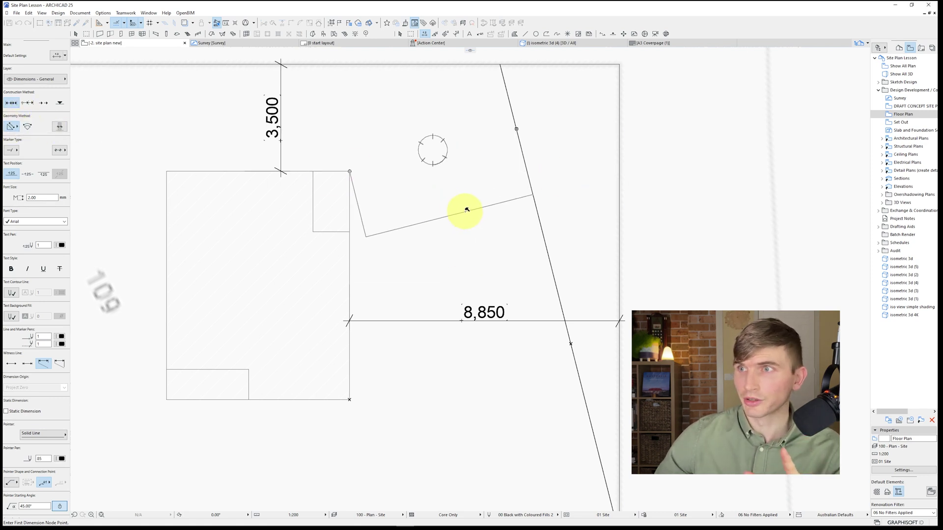
left_click(466, 188)
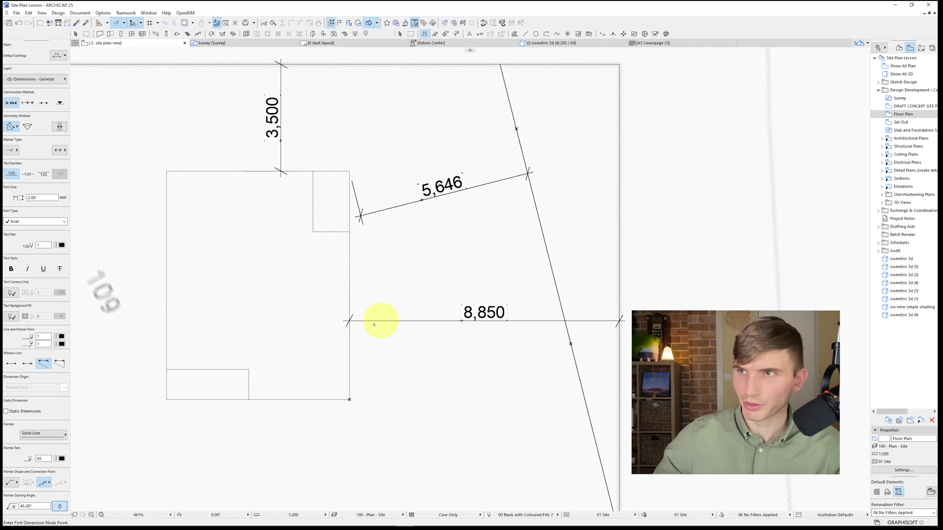
Step: Dimension the cabin's other beach-side corner perpendicularly to the diagonal line, placing the dimension just beyond the cabin
left_click(349, 399)
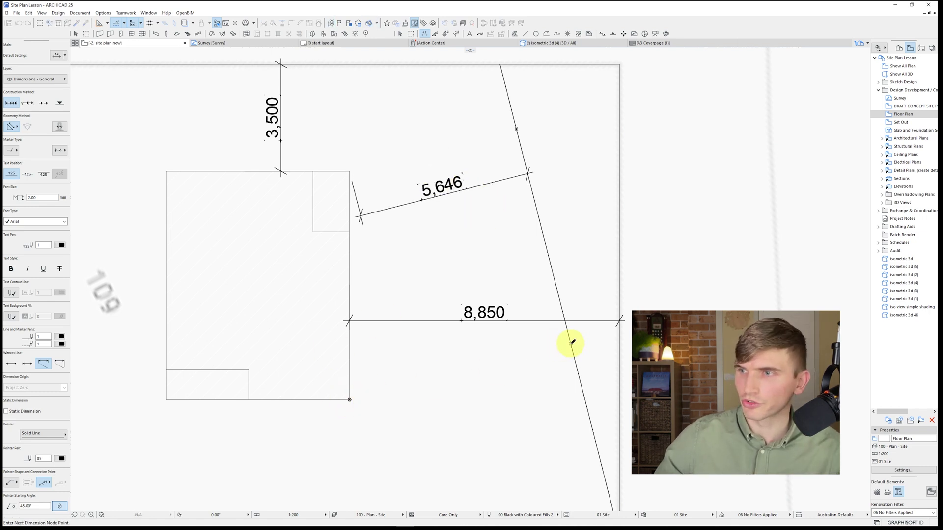
double_click(524, 412)
left_click(526, 414)
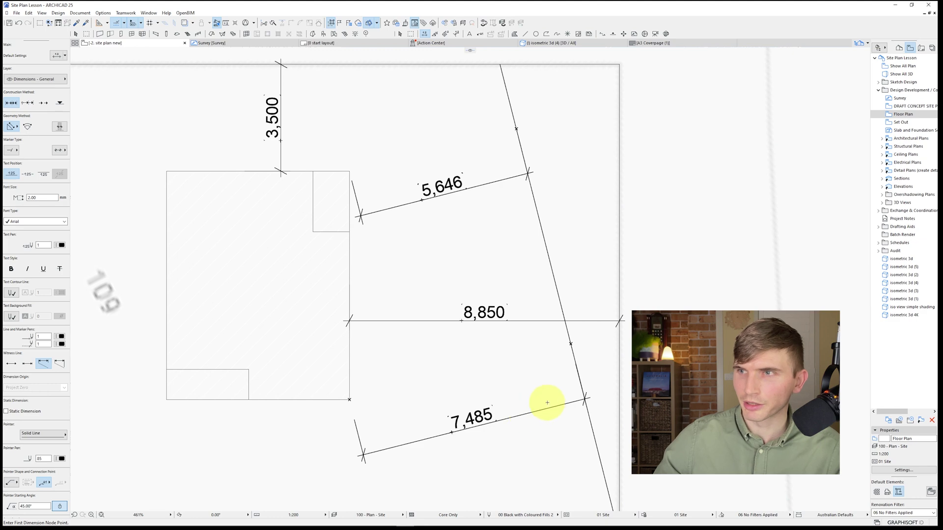
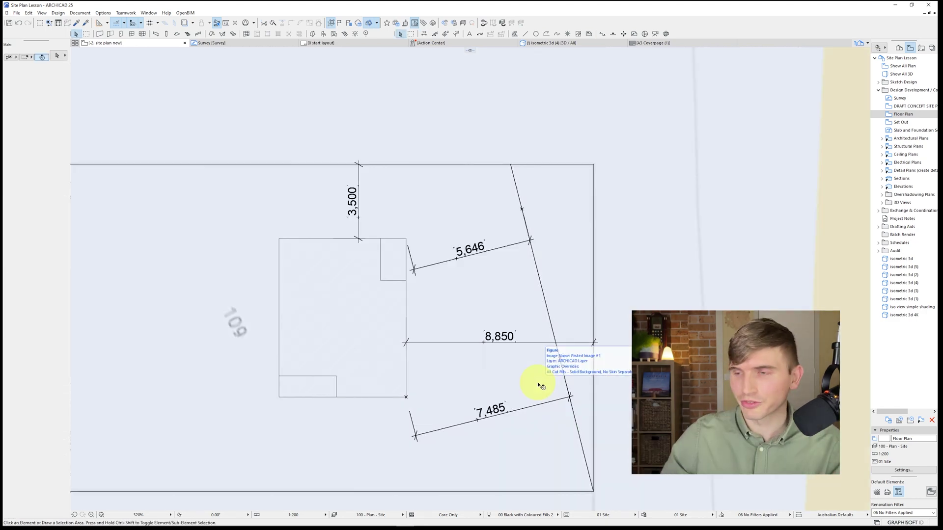
Step: Delete the example diagonal line together with its hotspots and the two angled dimensions
left_click(533, 230)
key("Delete")
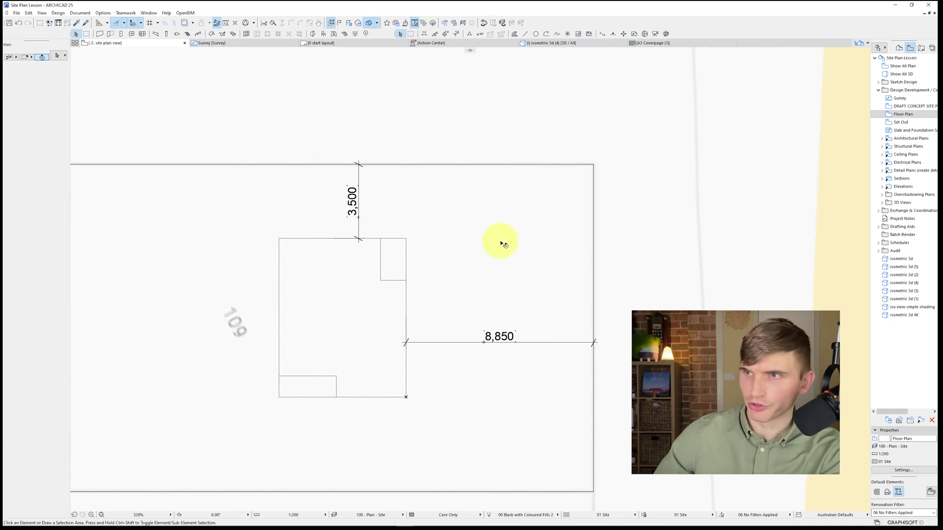
Step: Add the text label PROPOSED in capitals on the cabin and move it to the middle of the outline
scroll(551, 219, "down", 3)
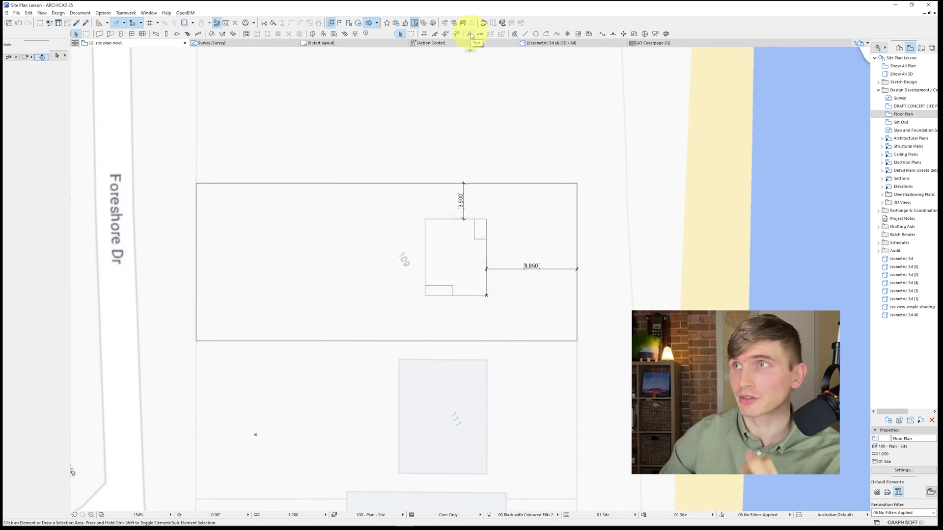
left_click(471, 34)
left_click(515, 290)
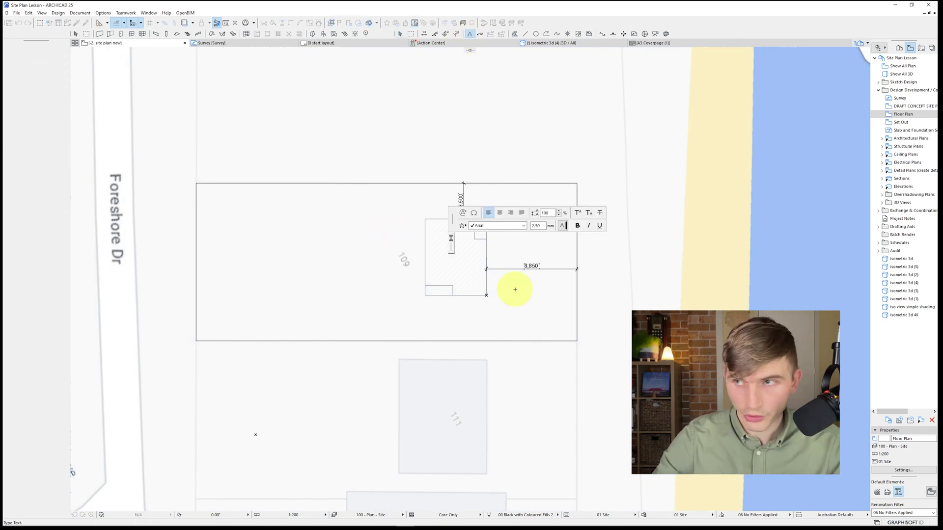
type("Prop")
key("BackSpace")
key("BackSpace")
key("BackSpace")
key("BackSpace")
key("BackSpace")
key("BackSpace")
key("BackSpace")
type("PROPOSED")
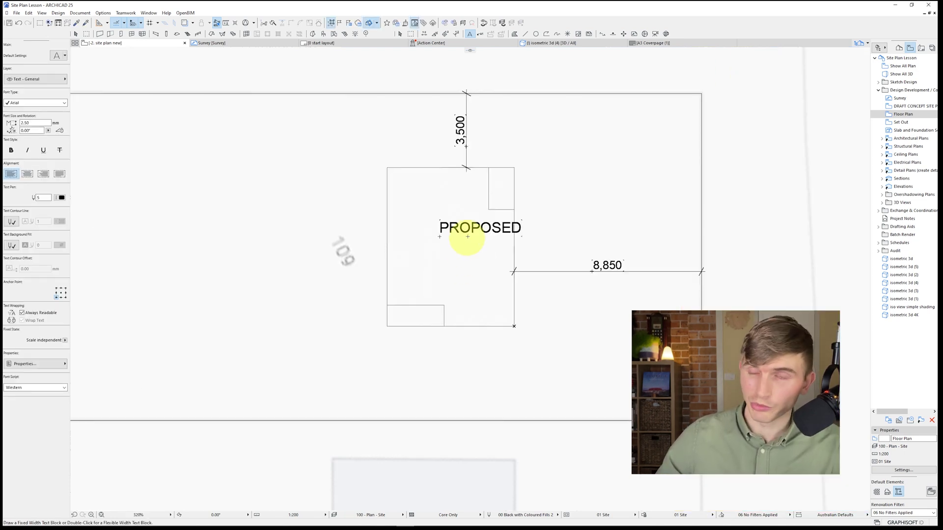
left_click_drag(500, 227, 468, 229)
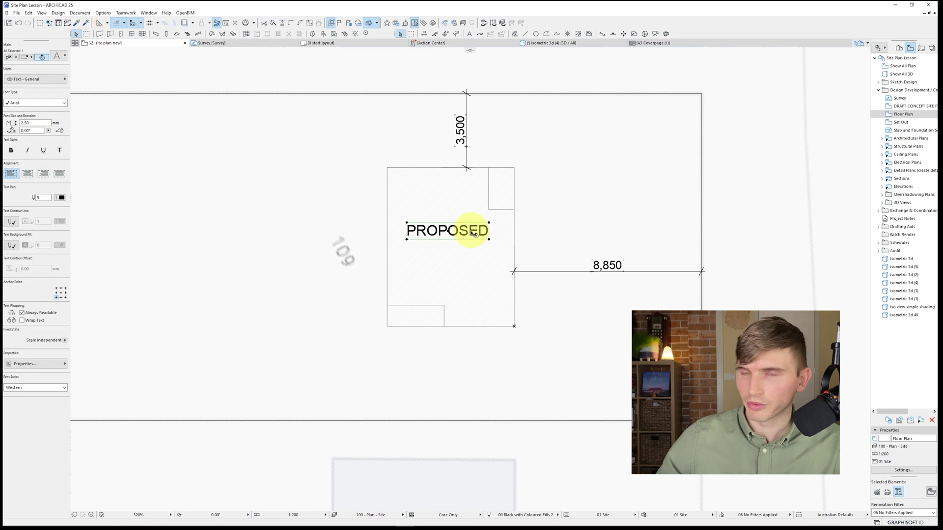
Step: Turn on the PROPOSED label's background fill and set its pen to 19, white
left_click(12, 245)
left_click(60, 245)
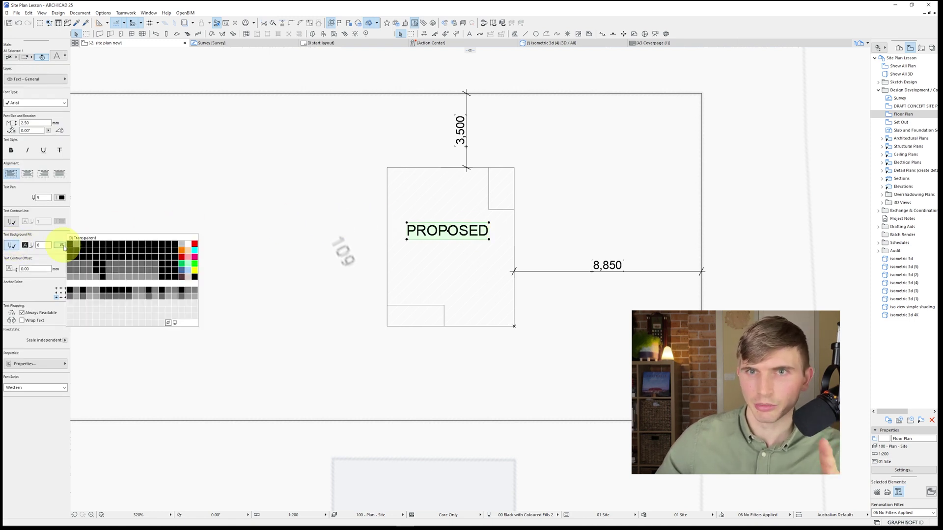
left_click(193, 252)
Step: Copy the PROPOSED label directly below itself, change the copy to CABIN and centre it under the original
left_click(486, 227)
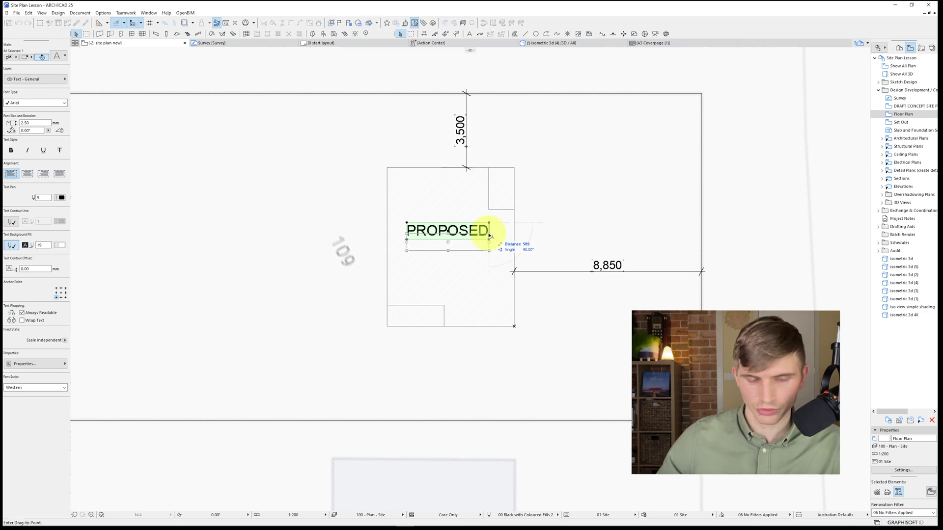
left_click(490, 246, "ctrl")
double_click(473, 248)
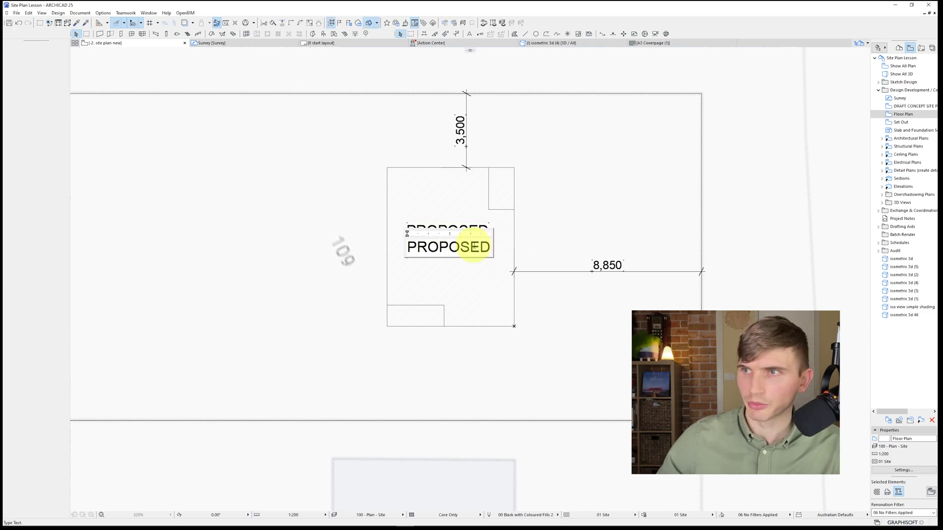
key("ctrl+a")
type("CABIN")
left_click(471, 248)
mouse_move(452, 248)
left_mouse_down()
mouse_move(436, 249)
mouse_move(449, 235)
left_mouse_up()
left_click(455, 235)
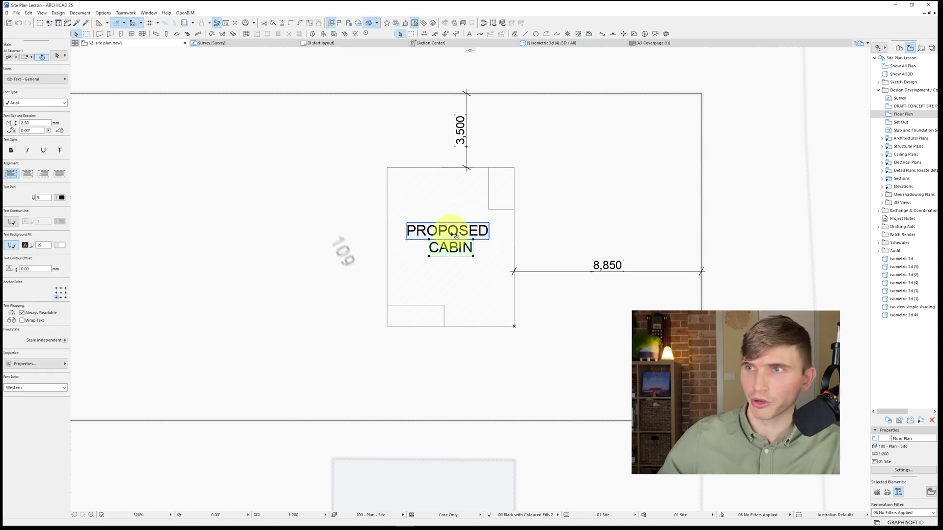
key("Escape")
Step: Set the fill pen of all three cabin fills to pen 101 so the hatch prints darker
scroll(482, 269, "down", 2)
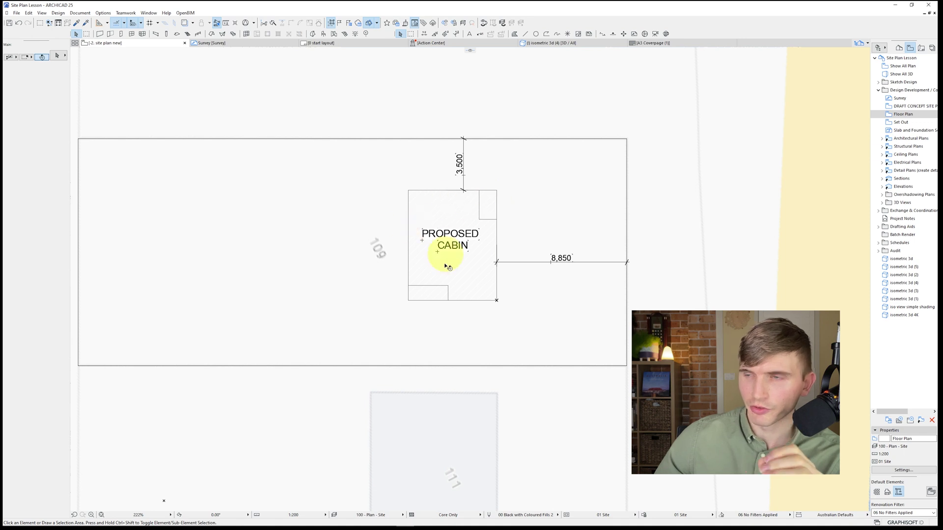
left_click(460, 270)
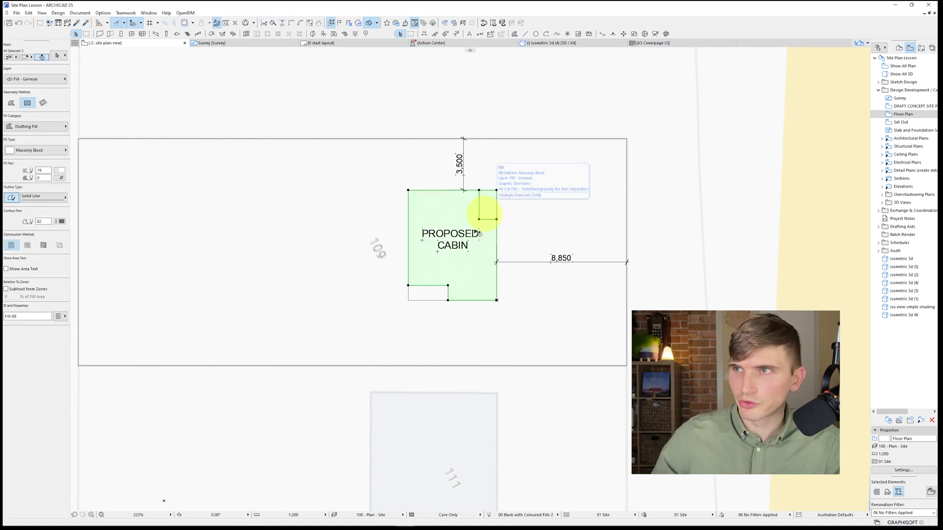
left_click(60, 170)
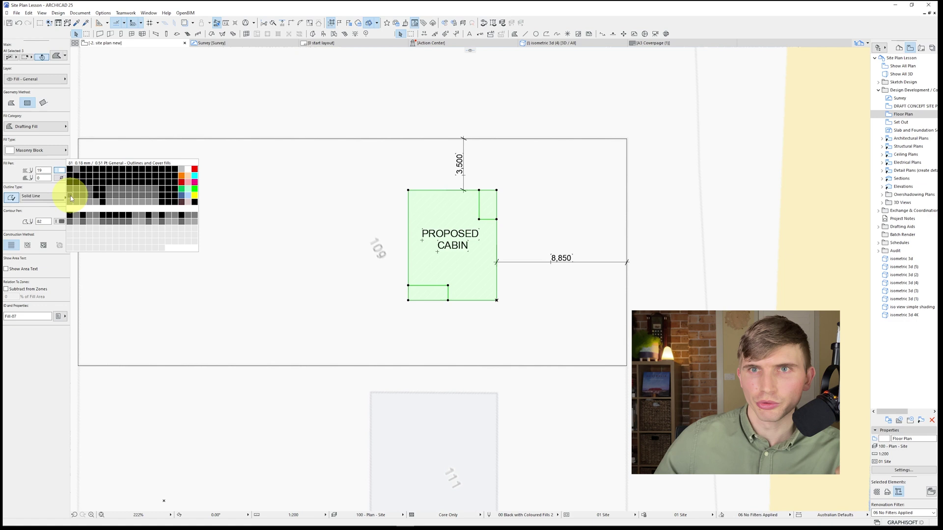
left_click(70, 198)
left_click(59, 170)
left_click(74, 201)
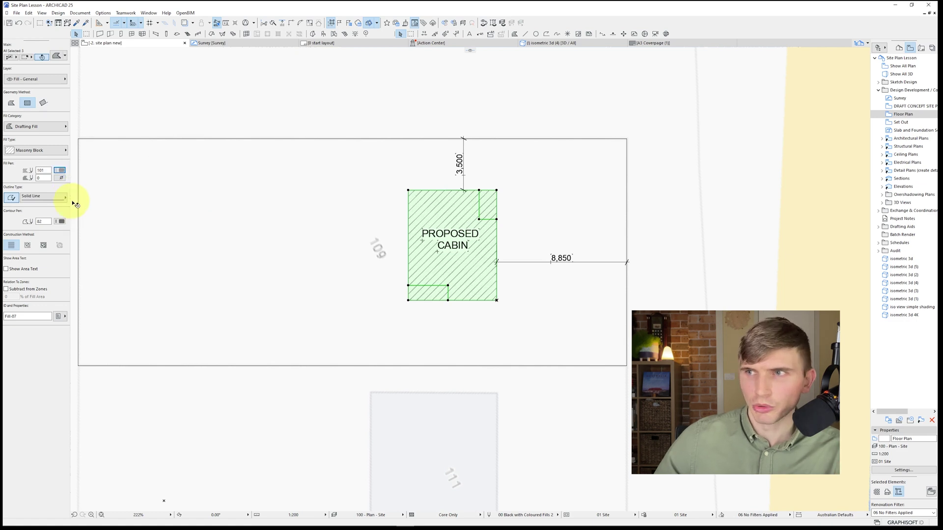
Step: Change the fill type of the cabin's two small rectangular fills to Plank Floor, after trying Wooden Plank Horizontal - 10
left_click(500, 254, "shift")
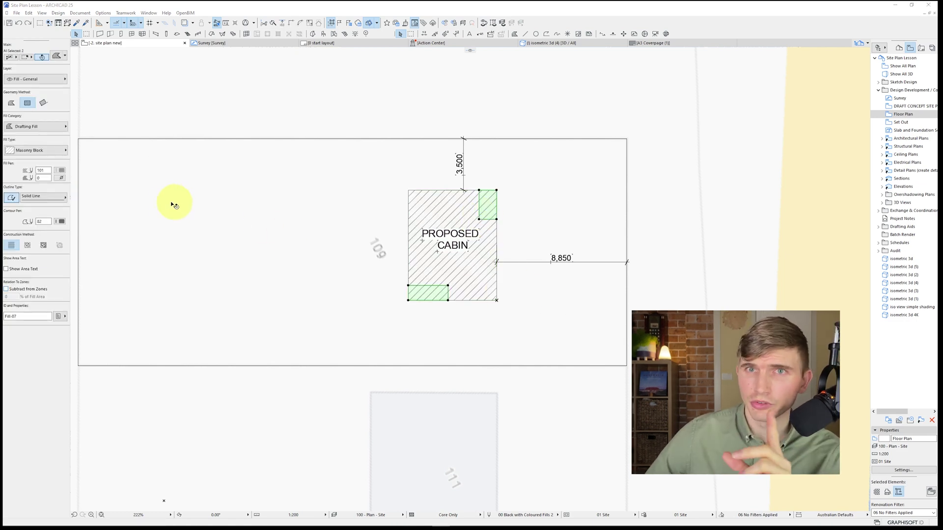
left_click(56, 156)
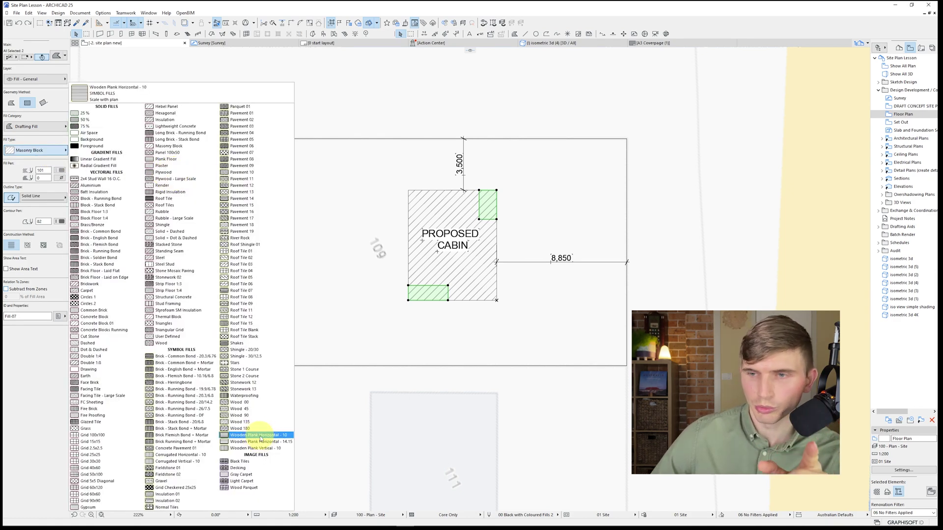
left_click(261, 436)
left_click(56, 150)
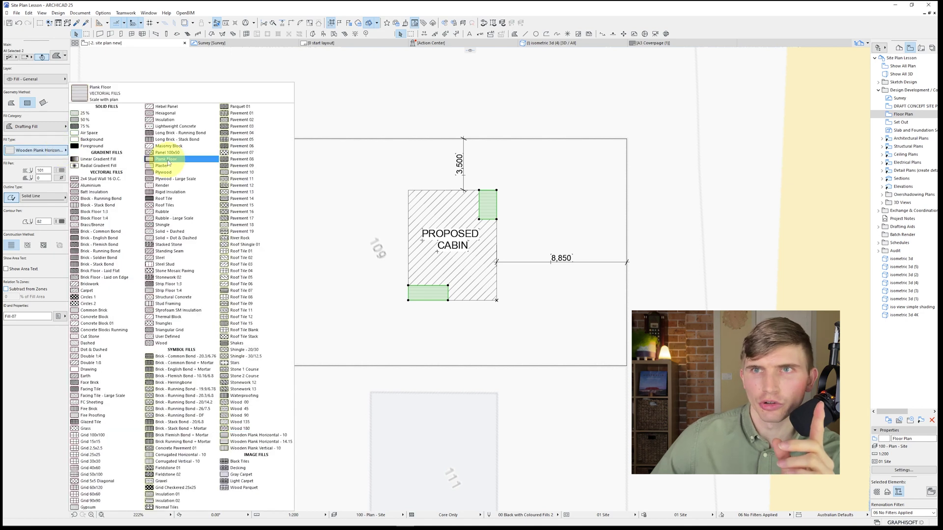
left_click(166, 160)
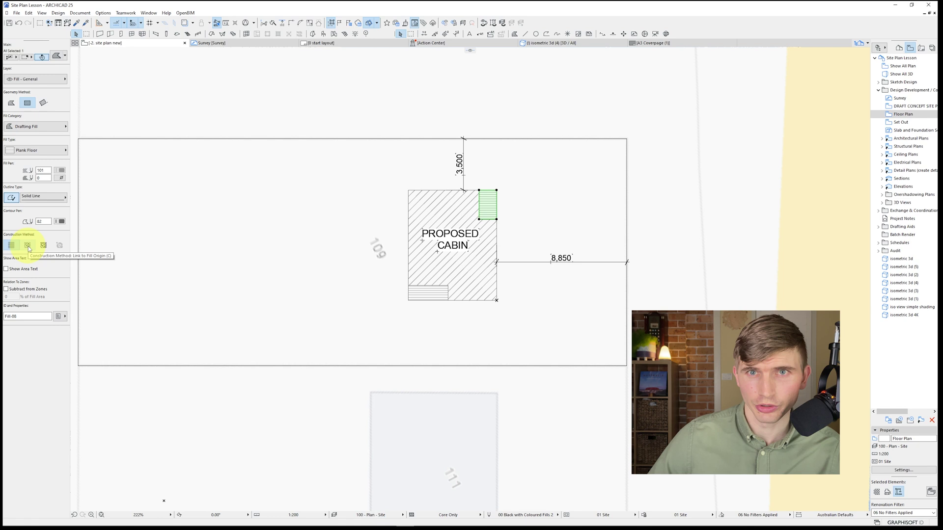
Step: Link the small fill in the cabin's upper-right corner to its fill origin and turn its plank lines vertical
left_click(28, 247)
left_click(502, 204)
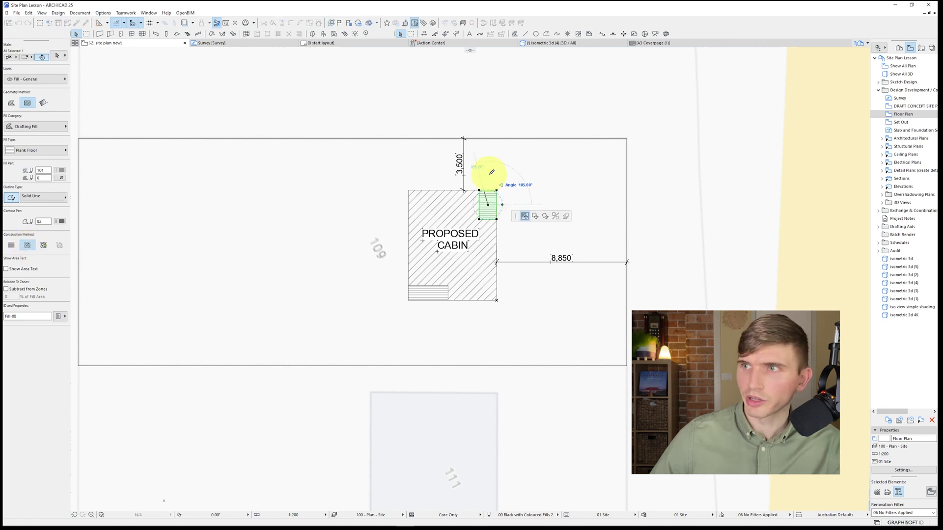
left_click(490, 170)
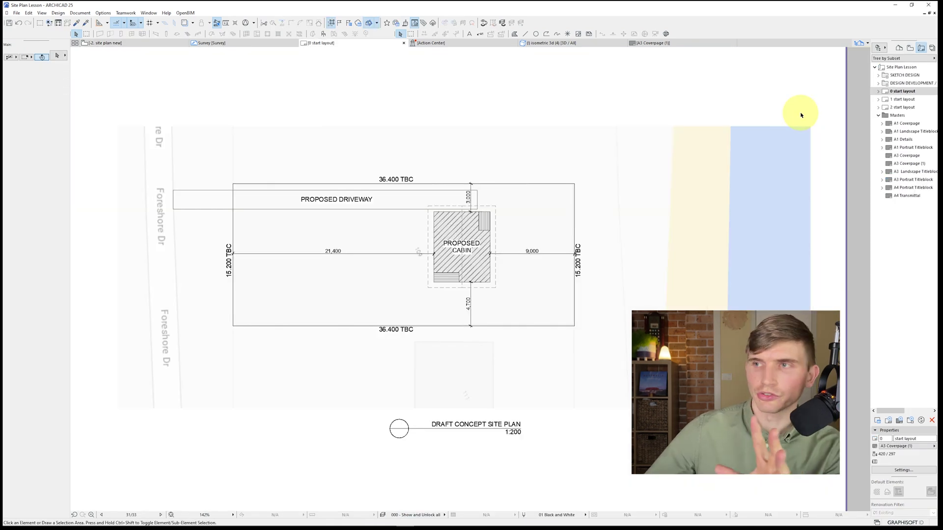
Step: Clear the tick-box fills from the EXISTING and PROPOSED SITE PLAN checklists above the start layout and activate the Fill tool
scroll(661, 178, "down", 2)
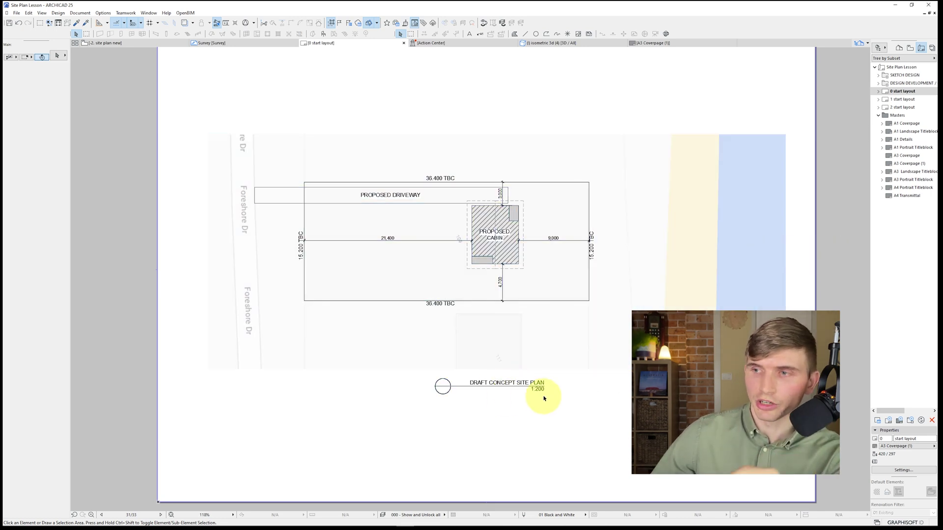
scroll(526, 316, "down", 2)
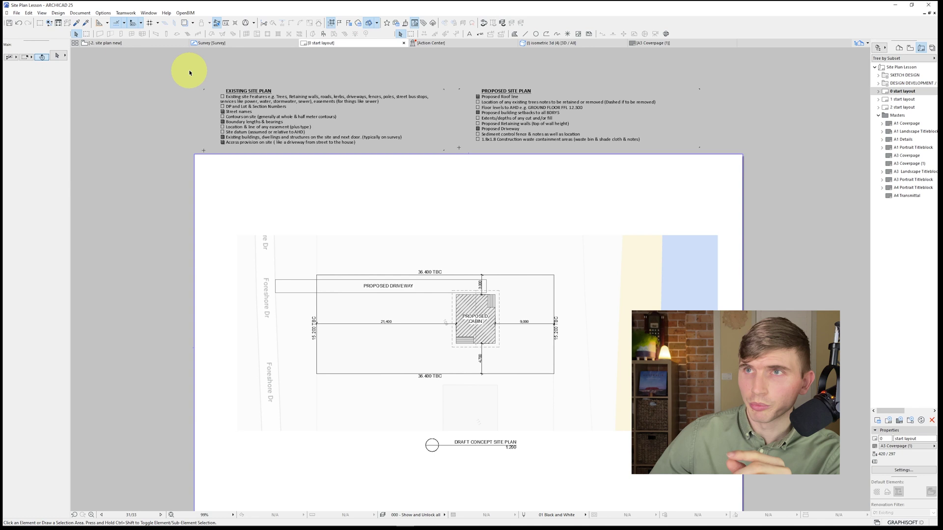
left_click(307, 121)
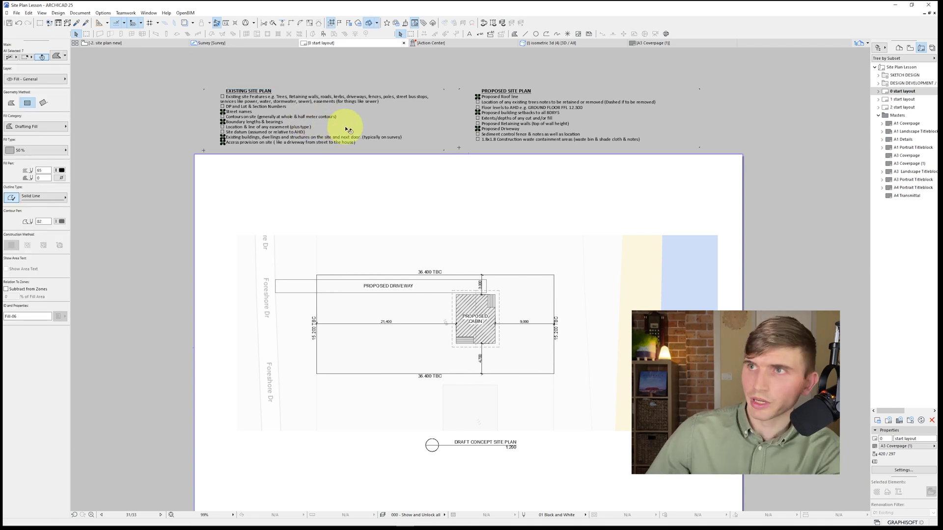
key("Delete")
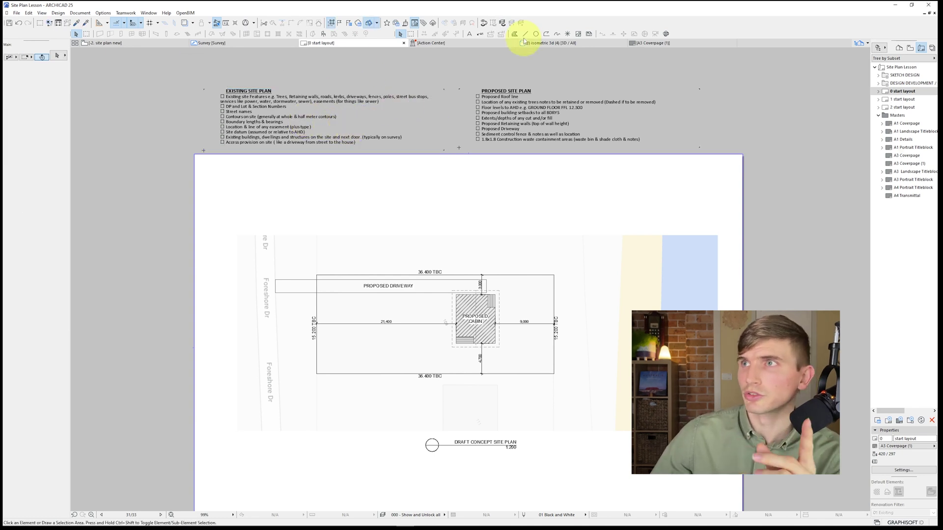
left_click(514, 33)
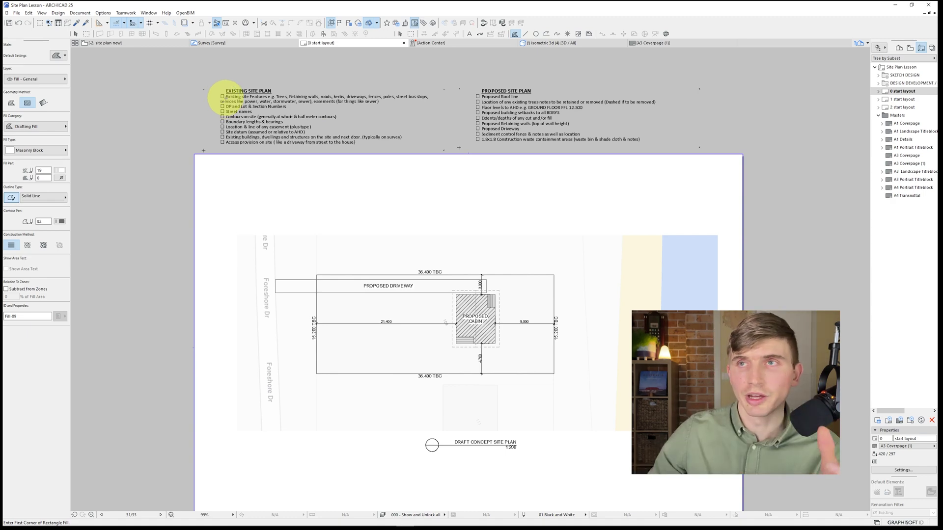
scroll(226, 97, "up", 3)
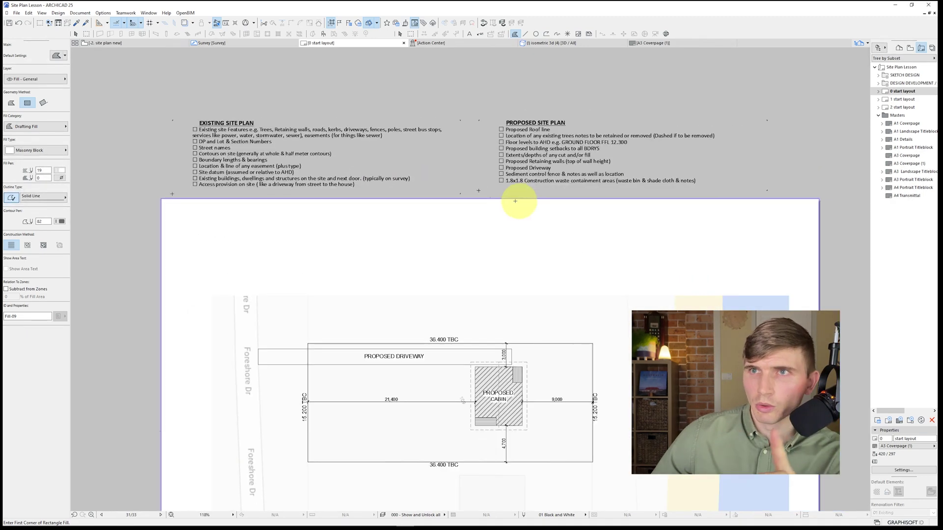
middle_click_drag(494, 431, 458, 411)
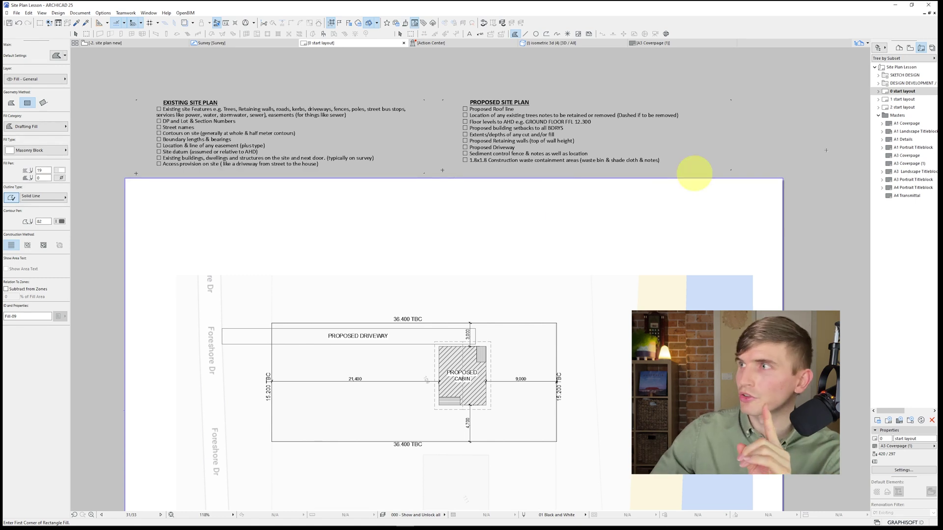
Step: Return to the -2. site plan new storey from the project map
left_click(899, 48)
double_click(909, 107)
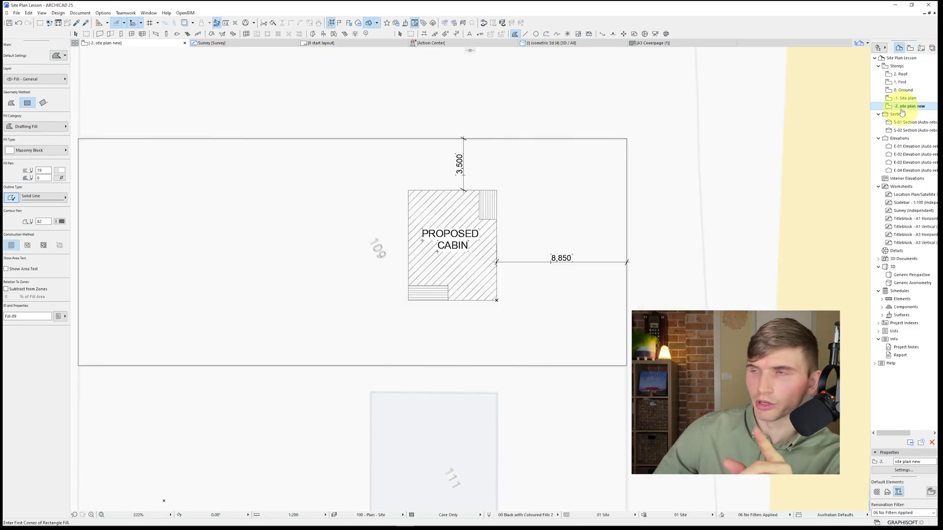
scroll(572, 216, "down", 3)
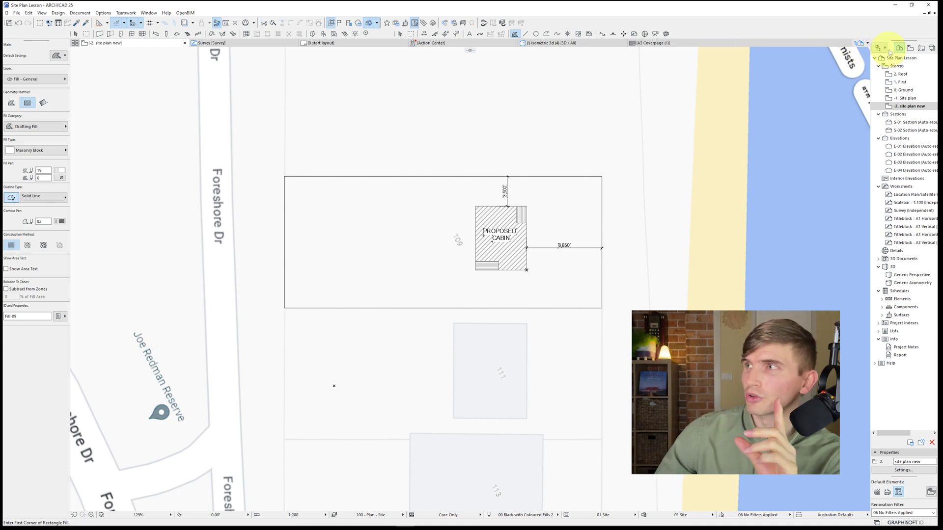
Step: Open the Organizer and save the -2. site plan new storey as a view in the Design Development / Construction Documentation folder
left_click(149, 12)
mouse_move(192, 115)
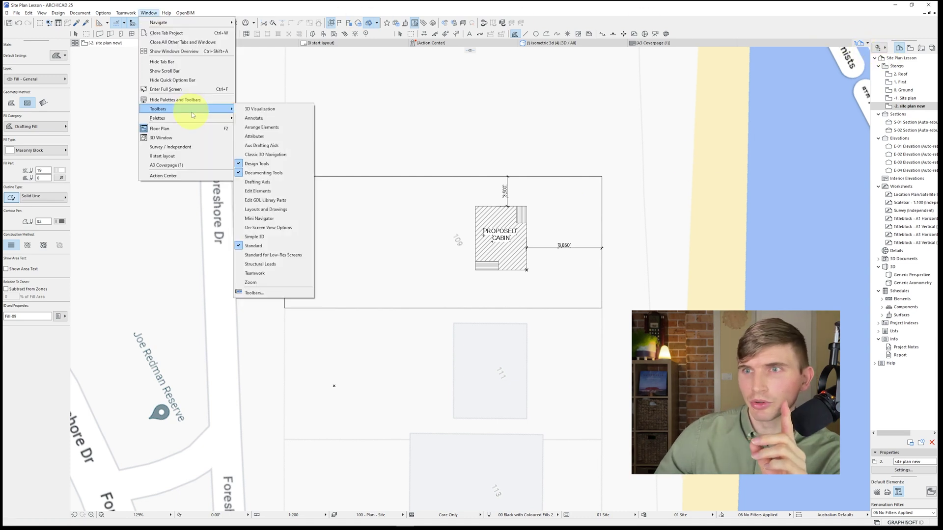
left_click(292, 186)
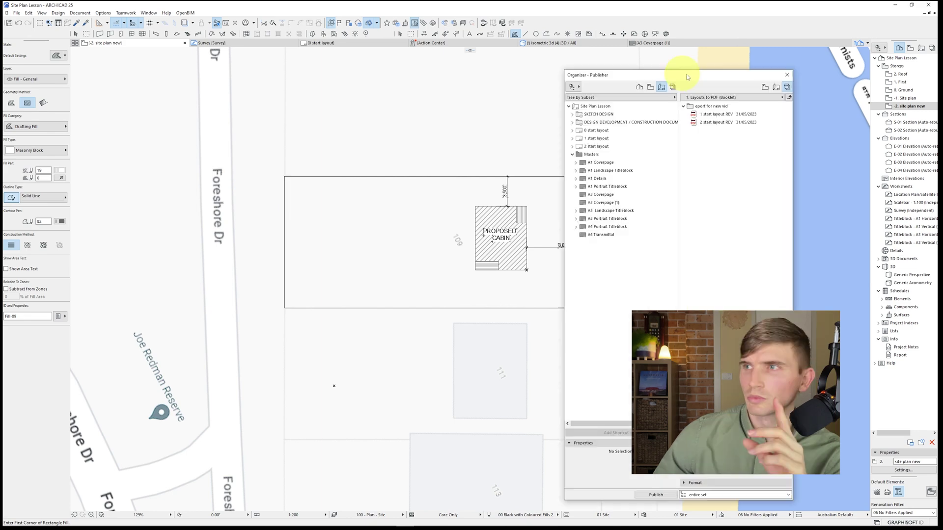
left_click_drag(678, 76, 511, 75)
left_click(607, 86)
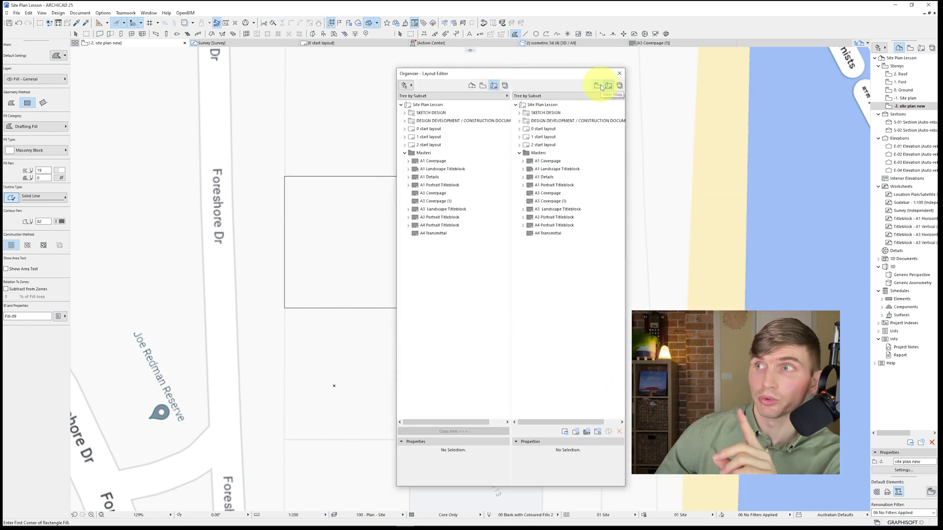
left_click(599, 87)
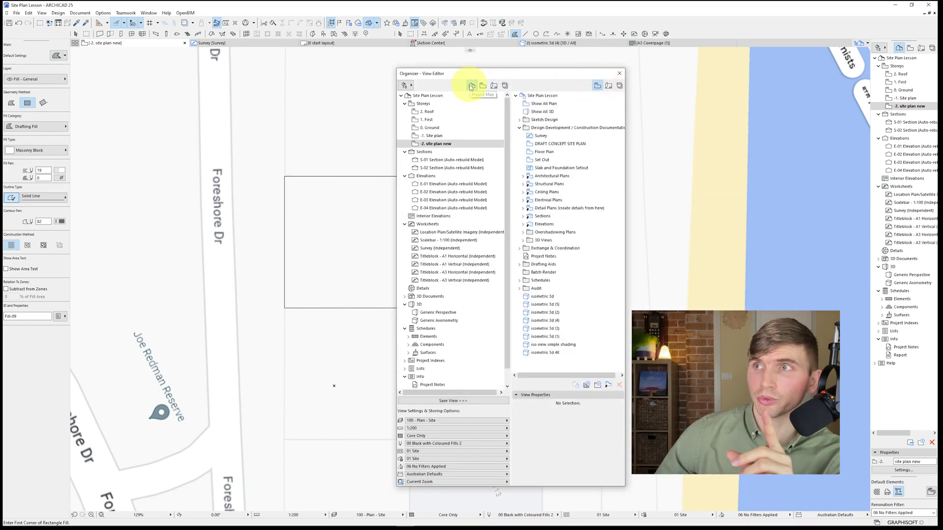
left_click_drag(442, 143, 539, 136)
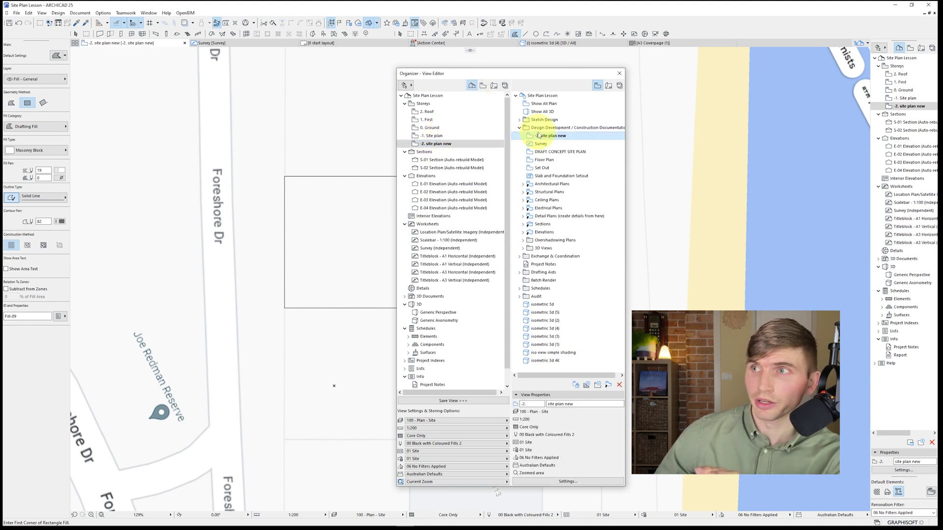
Step: Create a new layout named SITE PLAN PROPOSED in the layout book
left_click(483, 86)
left_click(608, 86)
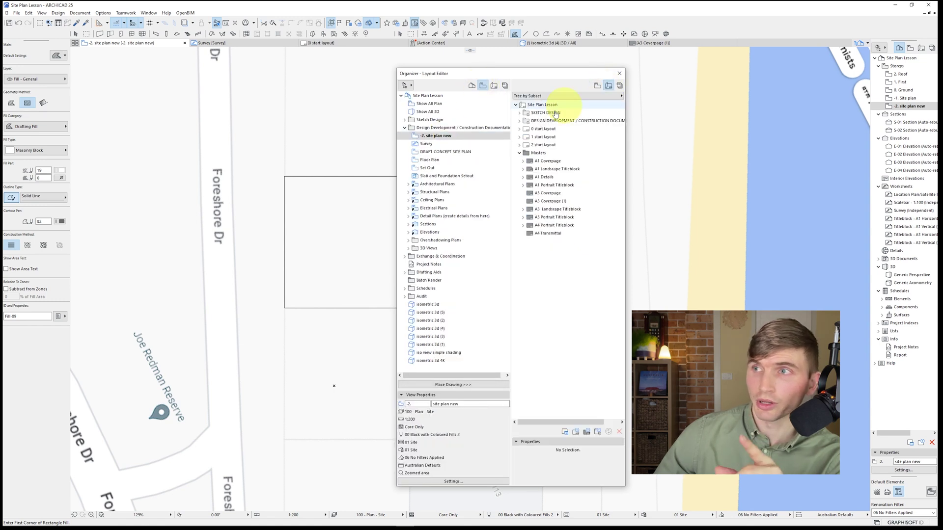
left_click(565, 432)
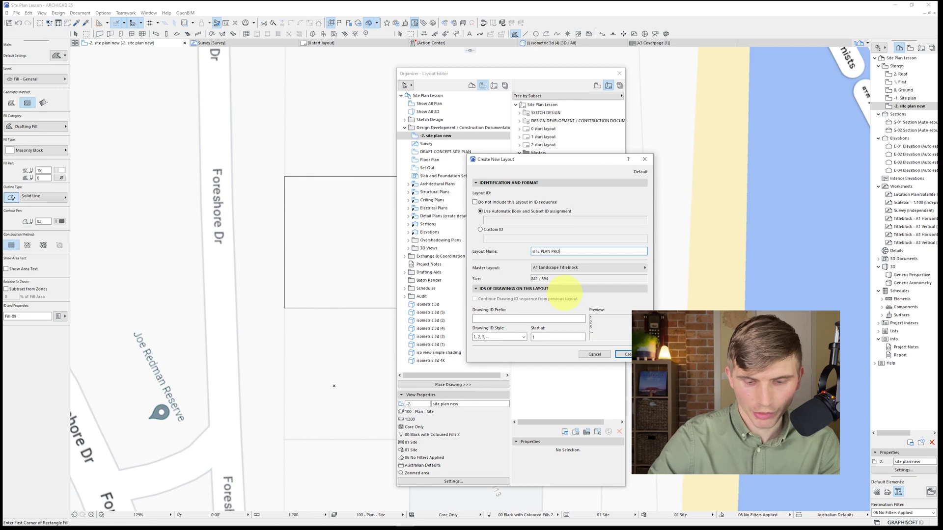
left_click(625, 354)
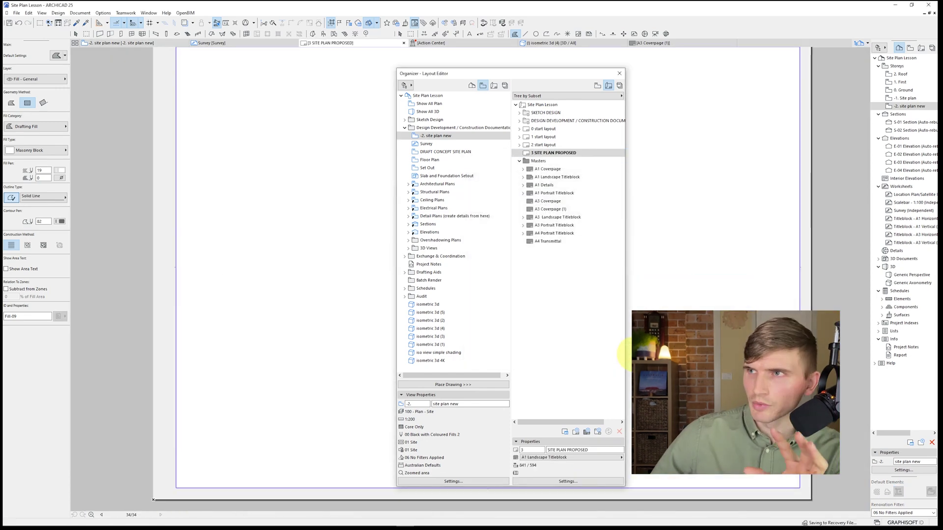
Step: Change the SITE PLAN PROPOSED layout's master to A3 Coverpage (1)
right_click(551, 153)
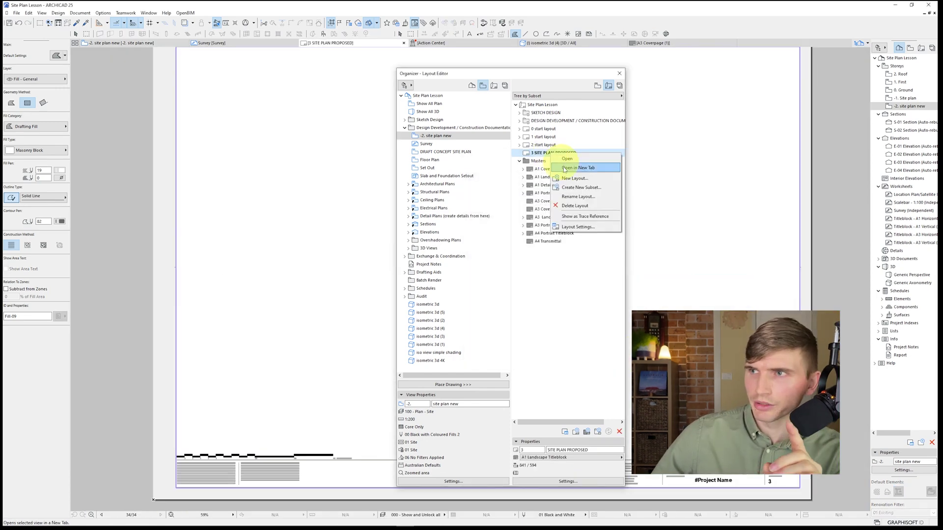
left_click(580, 228)
left_click(376, 214)
left_click(408, 243)
left_click(362, 443)
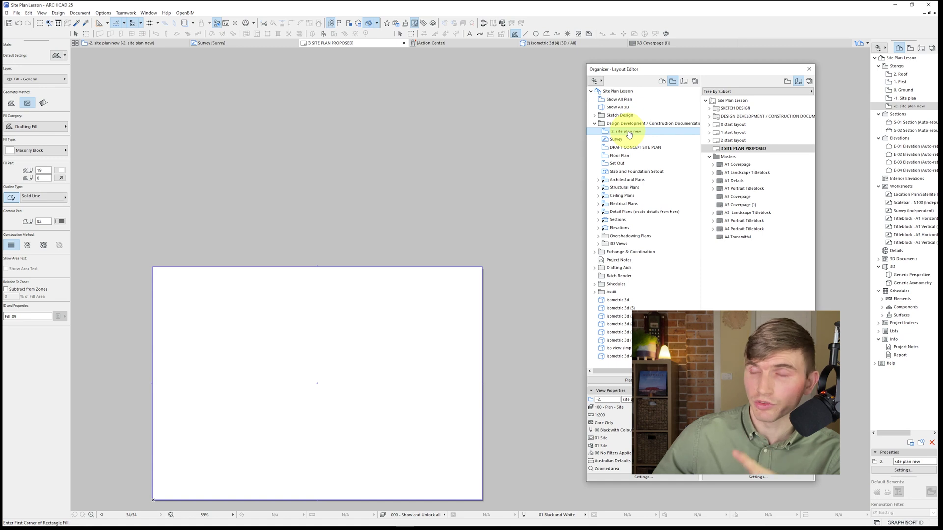
Step: Place the -2. site plan new view on the SITE PLAN PROPOSED layout and shift the drawing over the sheet
mouse_move(632, 135)
left_mouse_down()
mouse_move(257, 319)
mouse_move(281, 344)
left_mouse_up()
middle_click_drag(368, 341, 372, 302)
key("Escape")
left_click(275, 309)
left_click_drag(275, 310, 328, 349)
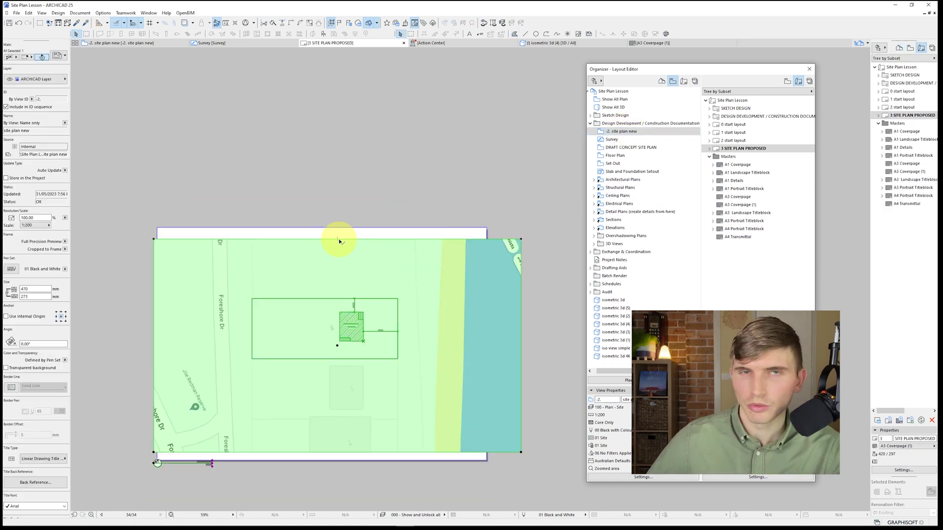
Step: Crop the drawing frame on all four sides to about 356 x 151 mm and centre the drawing on the sheet
left_click(340, 239)
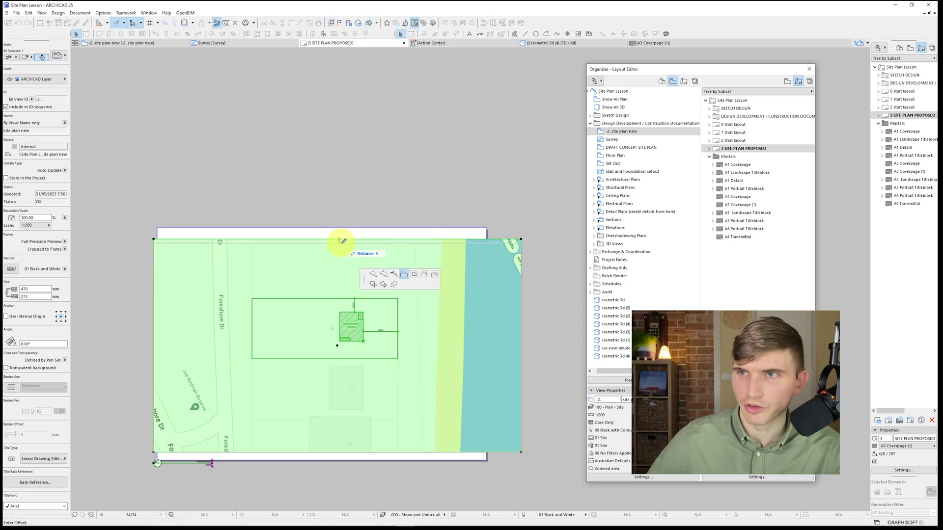
left_click(350, 280)
left_click(370, 453)
left_click(369, 397)
left_click(154, 341)
left_click(203, 335)
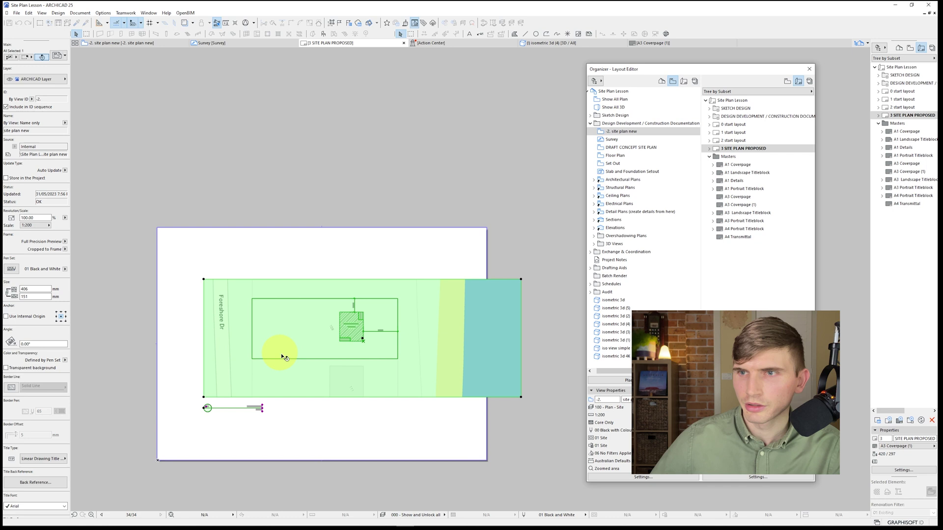
left_click(521, 333)
left_click(482, 334)
left_click_drag(438, 342, 426, 338)
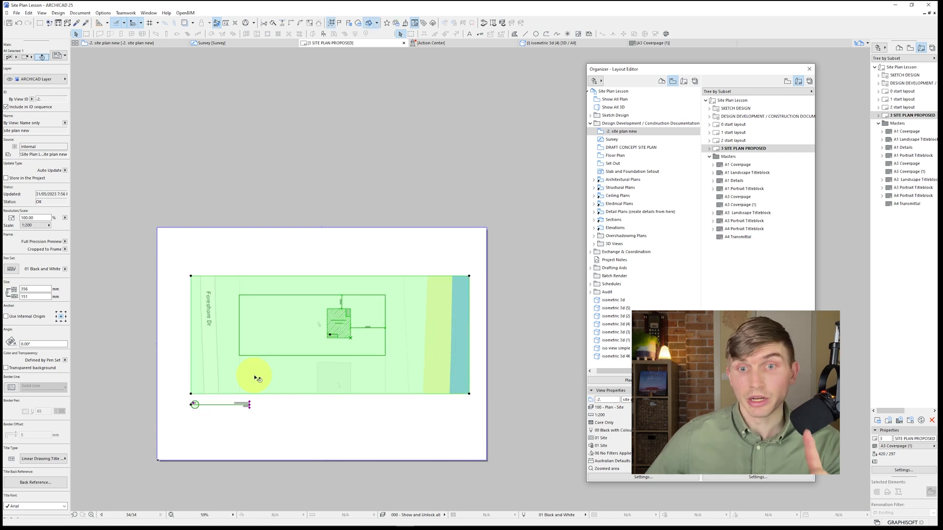
Step: Set the drawing's title type to No Title, then reapply Linear Drawing Title 25 so it spans the cropped drawing's width
scroll(255, 379, "up", 3)
left_click(49, 460)
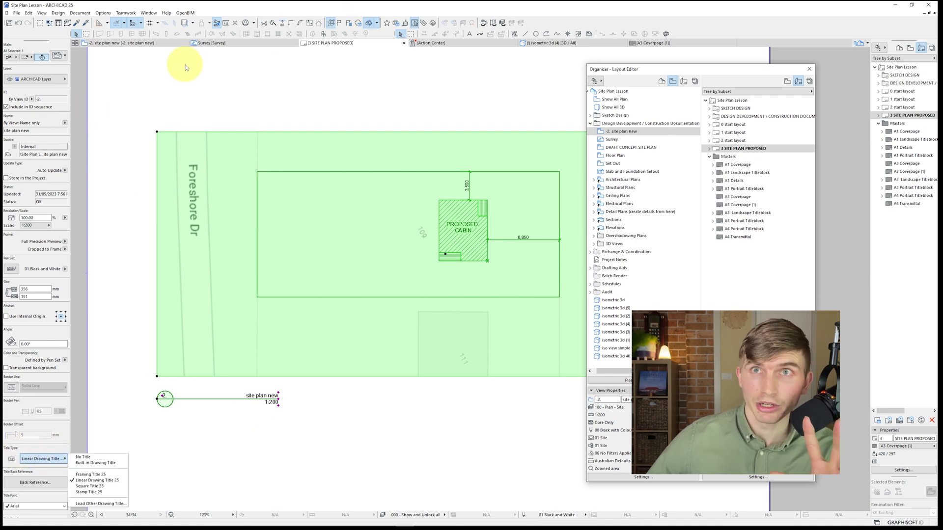
left_click(33, 45)
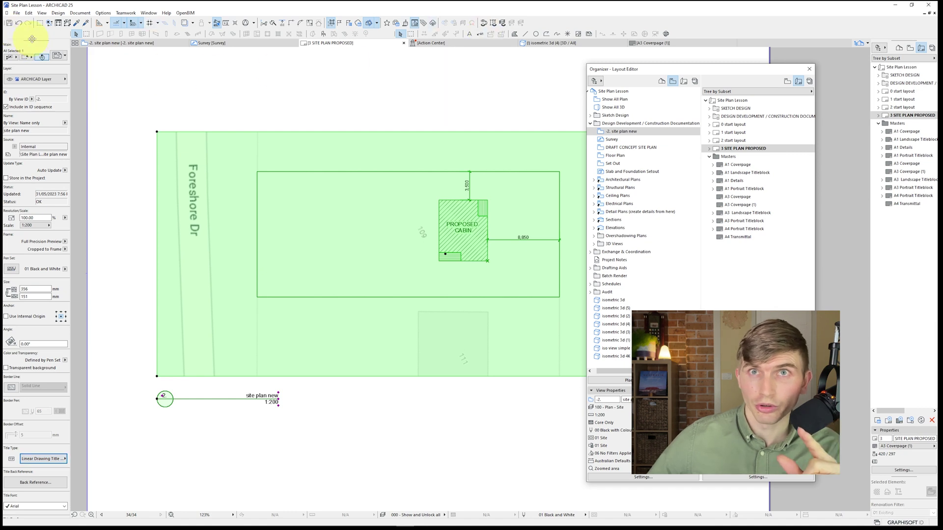
scroll(38, 167, "down", 5)
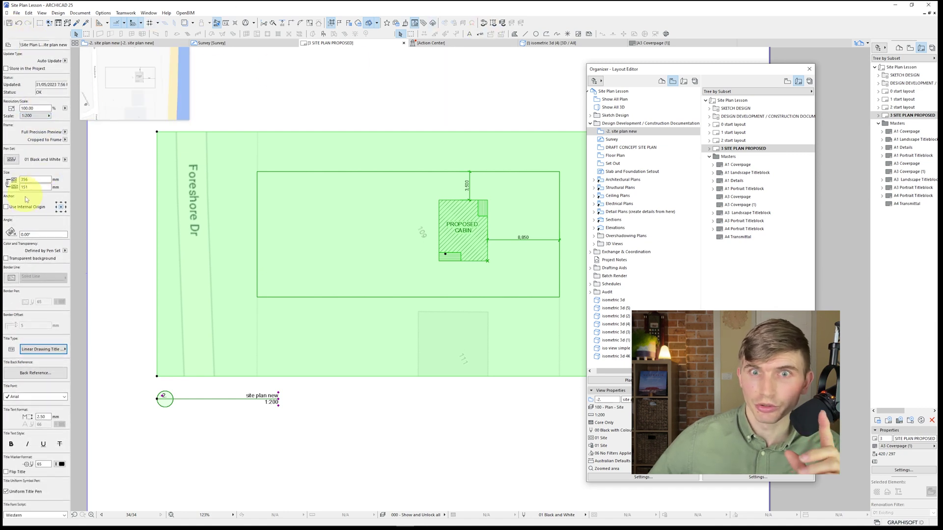
scroll(53, 308, "up", 1)
left_click(54, 379)
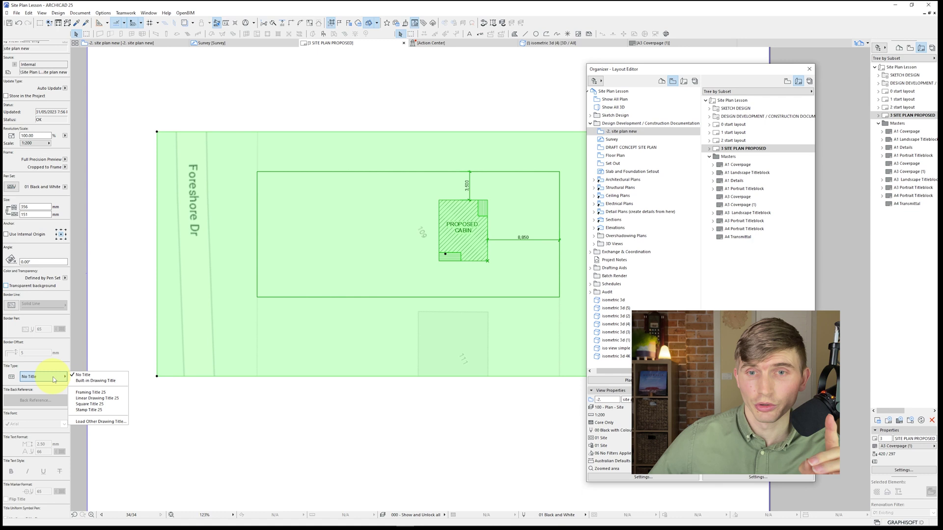
left_click(85, 398)
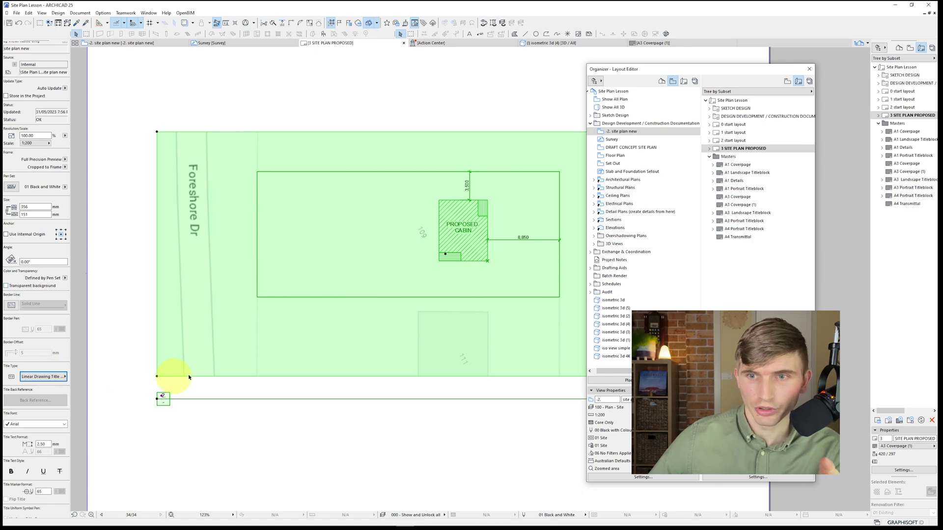
scroll(147, 376, "down", 2)
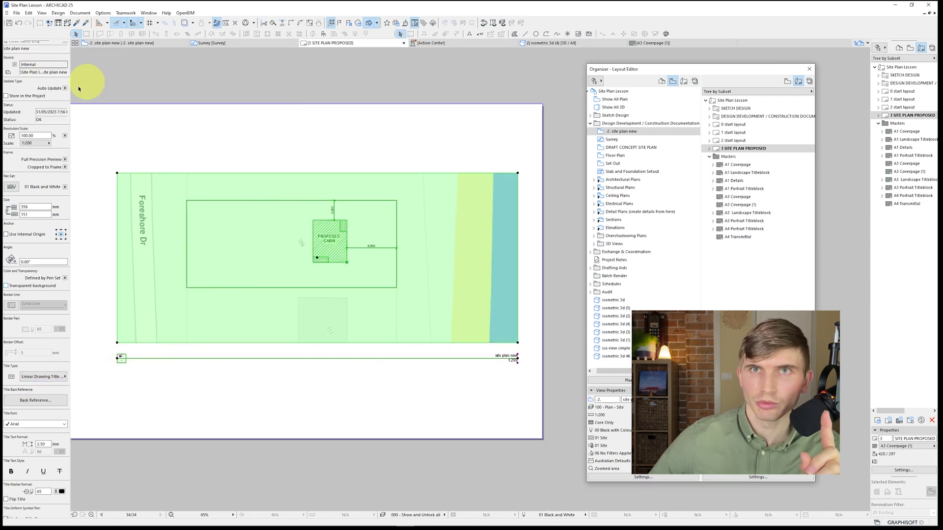
Step: Give the drawing title a circular marker and a custom width of 70, and move it towards the centre beneath the drawing
scroll(58, 84, "up", 3)
left_click(58, 56)
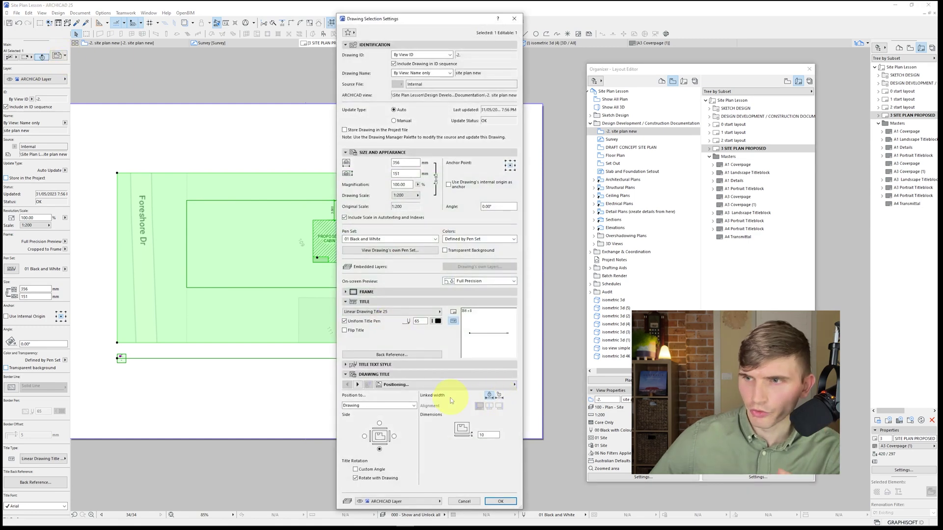
left_click(500, 396)
left_click(456, 446)
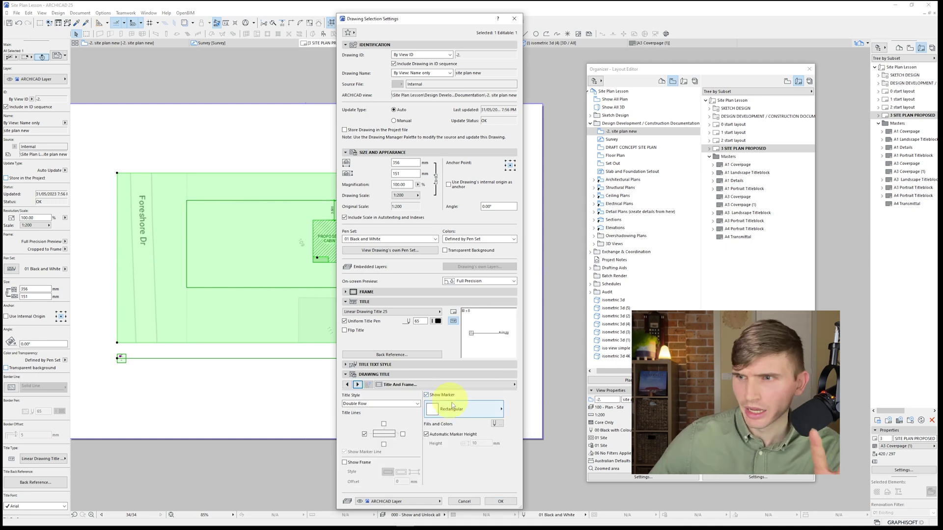
left_click(454, 409)
left_click(519, 408)
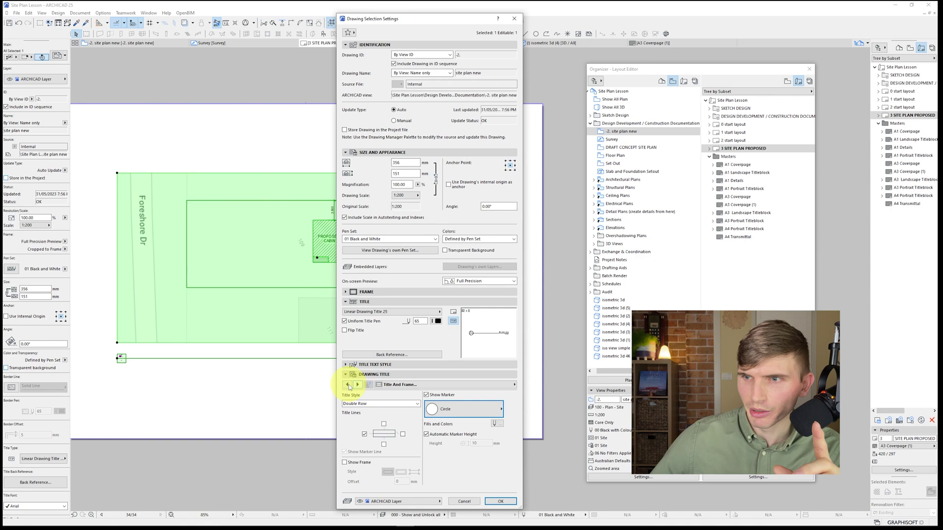
left_click(347, 385)
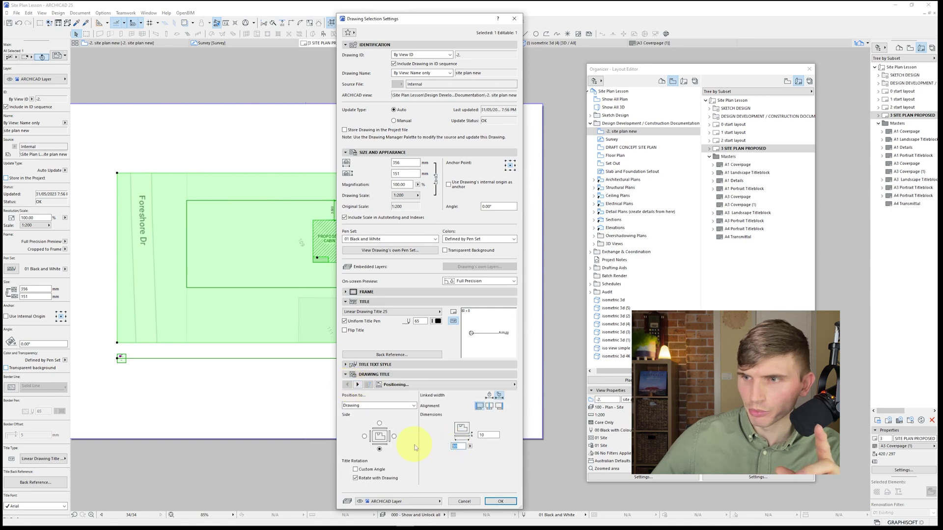
type("70")
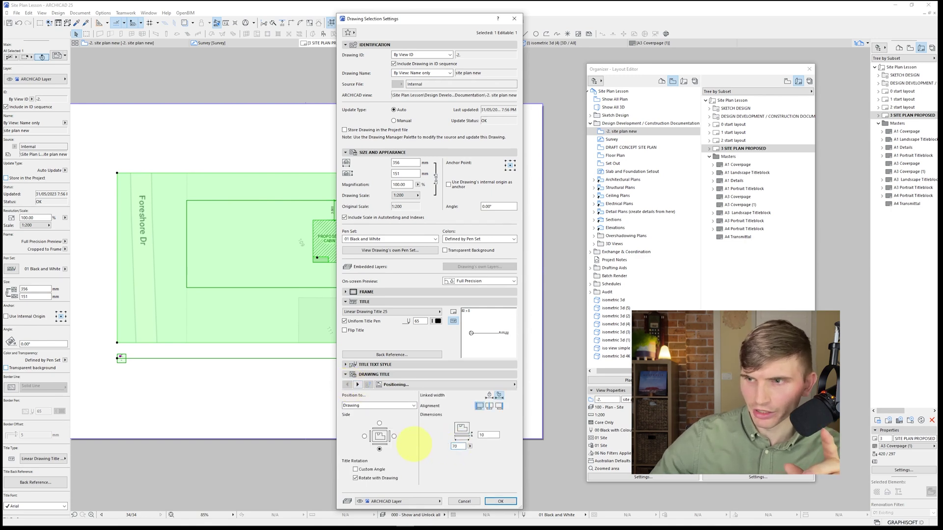
key("Return")
left_click(121, 358)
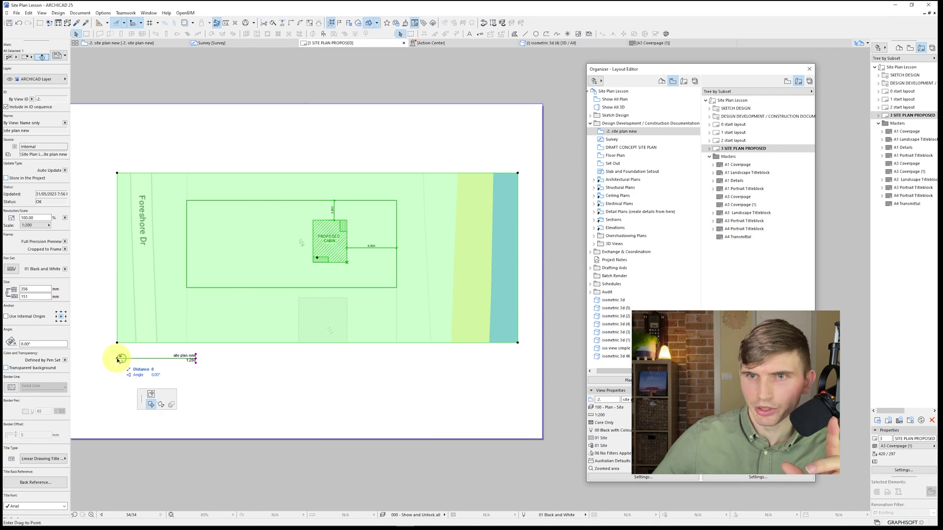
left_click(269, 359)
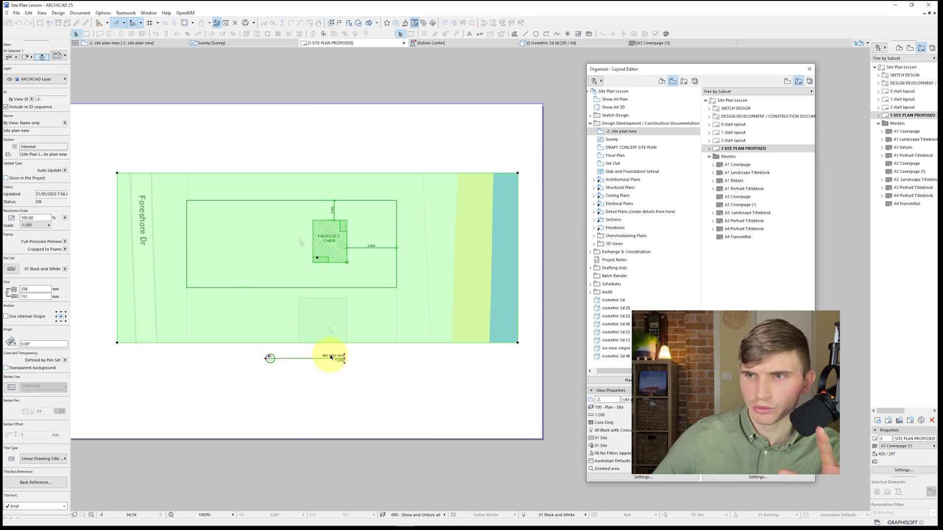
Step: Clear the ID of the -2. site plan new view and rename the view DRAFT PROPOSED SITE PLAN
right_click(629, 134)
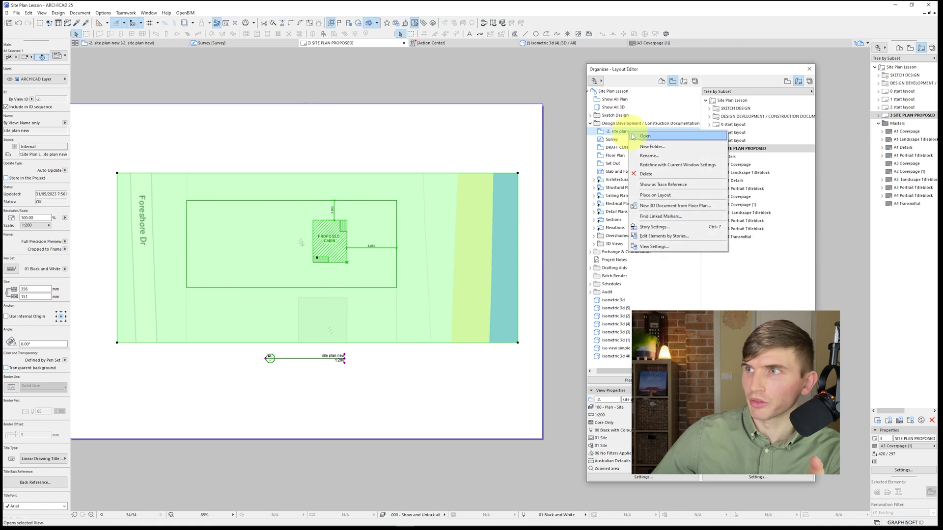
left_click(649, 156)
key("BackSpace")
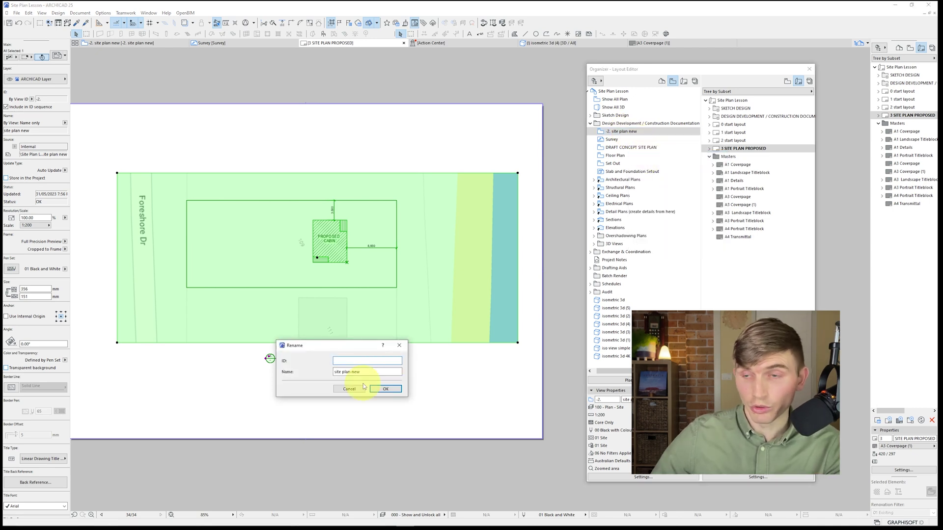
key("Tab")
type("SITE")
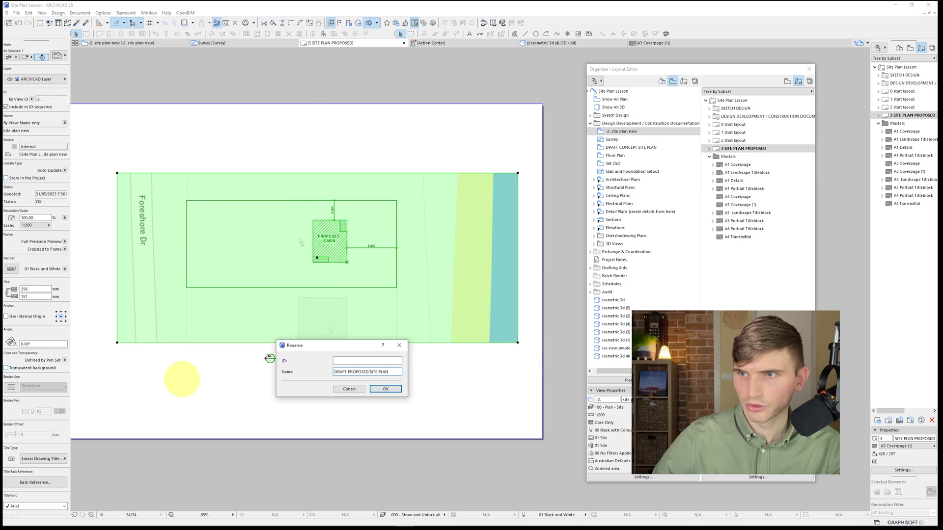
left_click(386, 389)
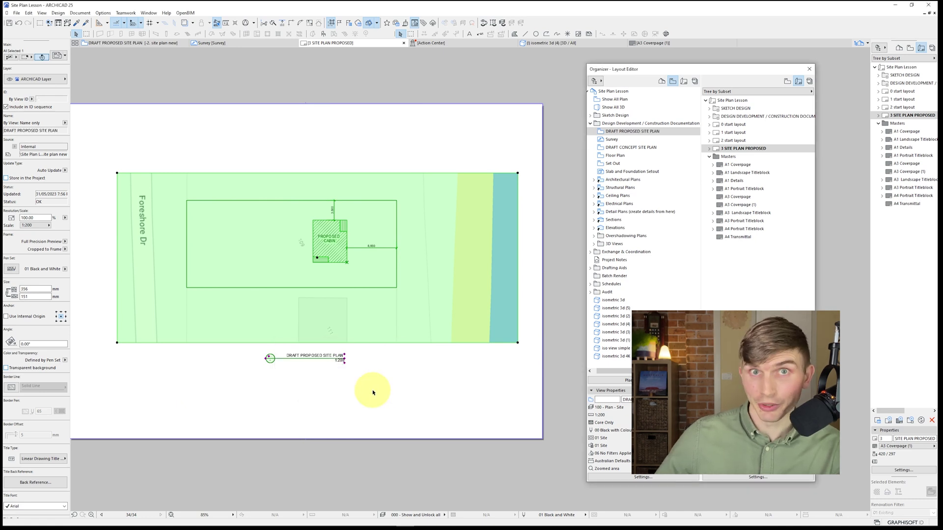
Step: Open the placed drawing's source view and dimension from the cabin's lower edge to the lower boundary, in line with the upper setback dimension
scroll(364, 383, "up", 1)
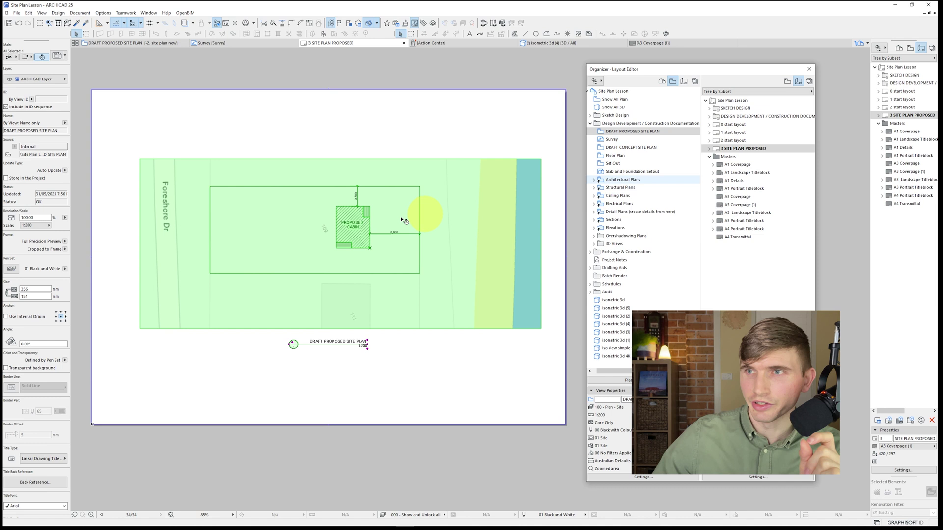
right_click(366, 225)
left_click(394, 249)
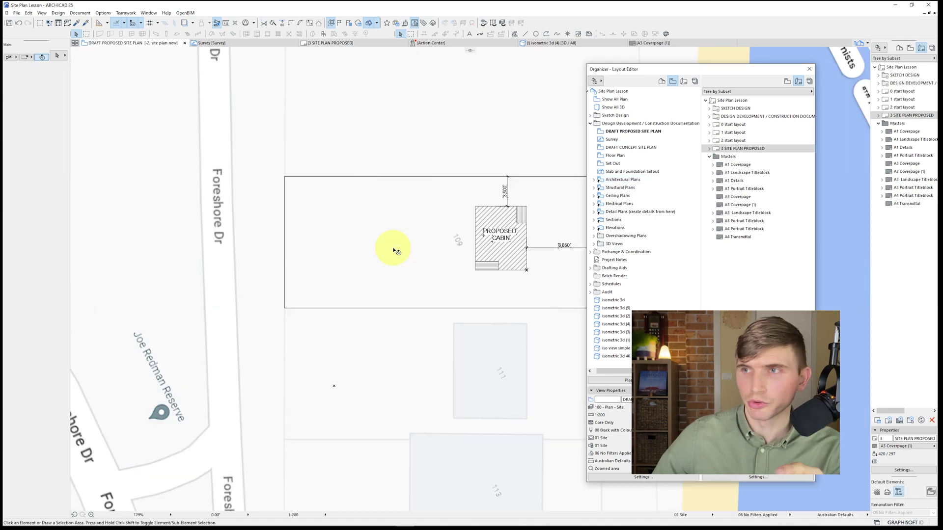
left_click(336, 276)
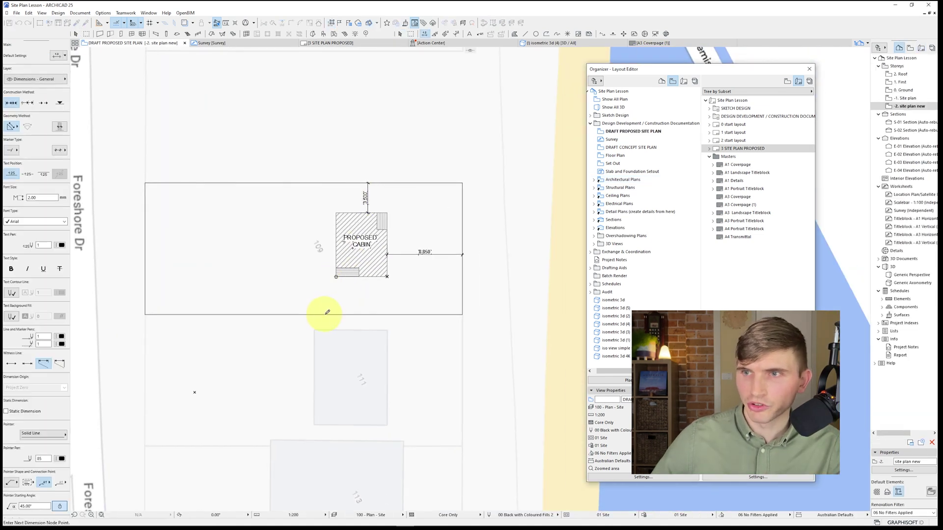
double_click(373, 293)
left_click(372, 290)
key("Escape")
left_click_drag(372, 283, 369, 204)
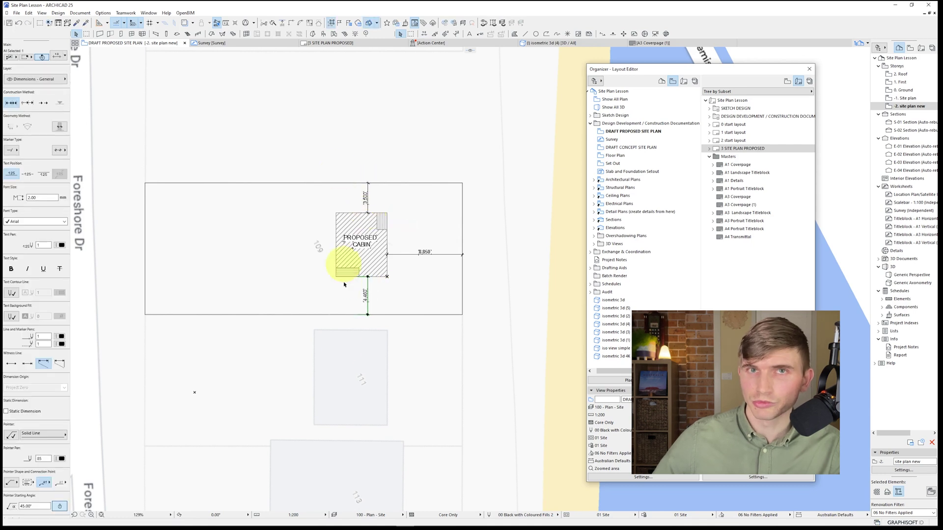
Step: Dimension from the cabin's street-side edge to the Foreshore Dr boundary, and align it with the setback dimension on the beach side
key("w")
key("Escape")
left_click(336, 276)
double_click(227, 230)
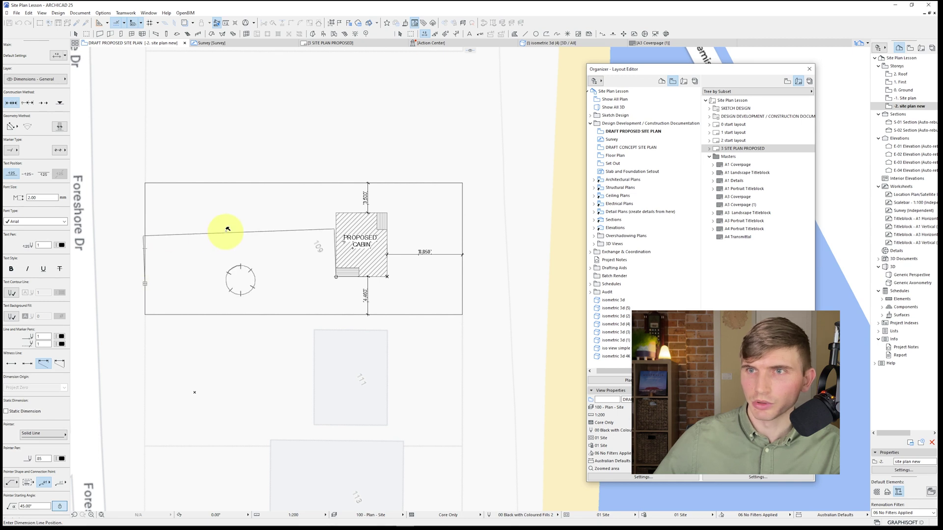
left_click(241, 228)
key("Escape")
left_click_drag(280, 248, 391, 259)
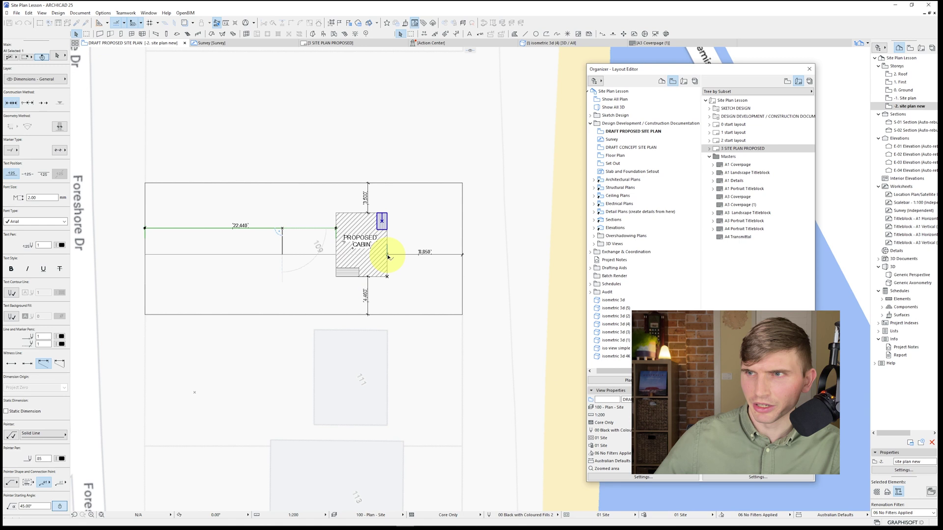
left_click(387, 255)
key("Escape")
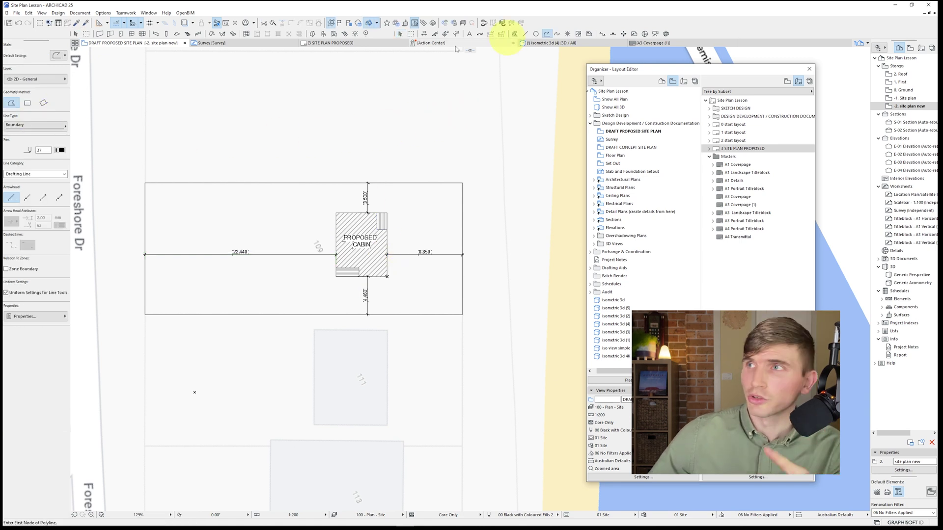
Step: Draw a 27500 mm long driveway rectangle from the site's upper street-side corner and shift it down from the boundary
left_click(27, 103)
middle_click_drag(128, 209, 170, 218)
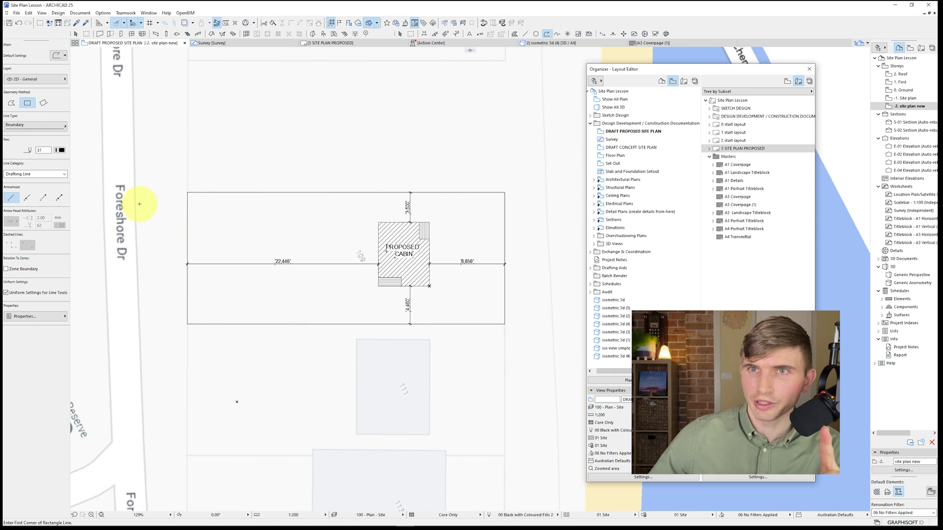
left_click(188, 192)
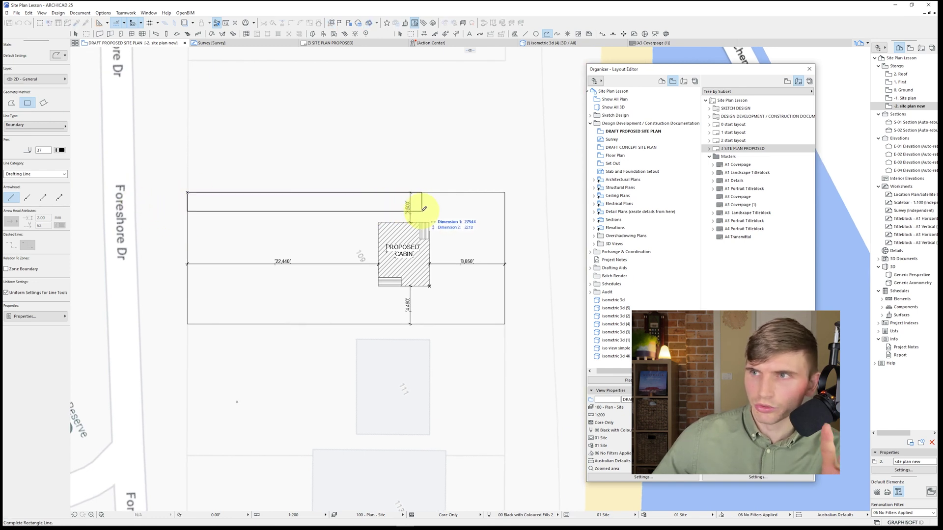
key("Tab")
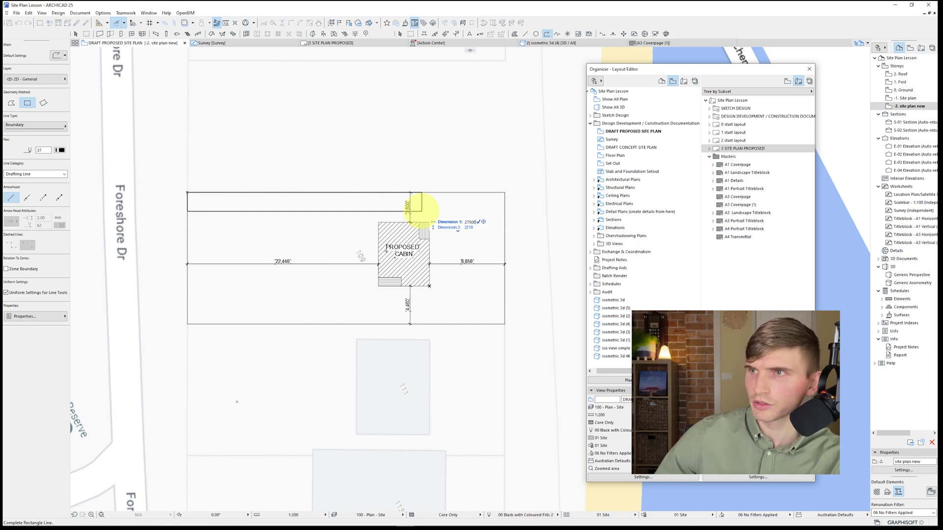
type("27500")
key("Tab")
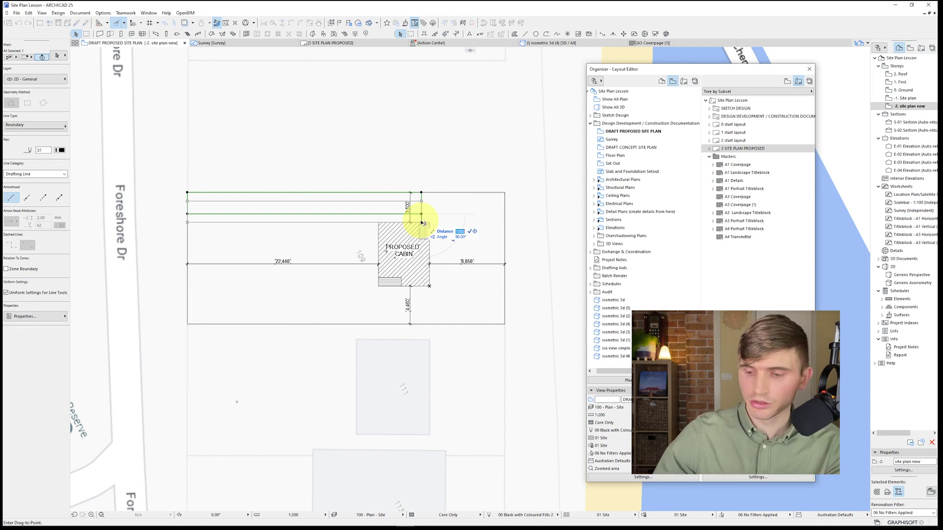
key("Return")
left_click(457, 251)
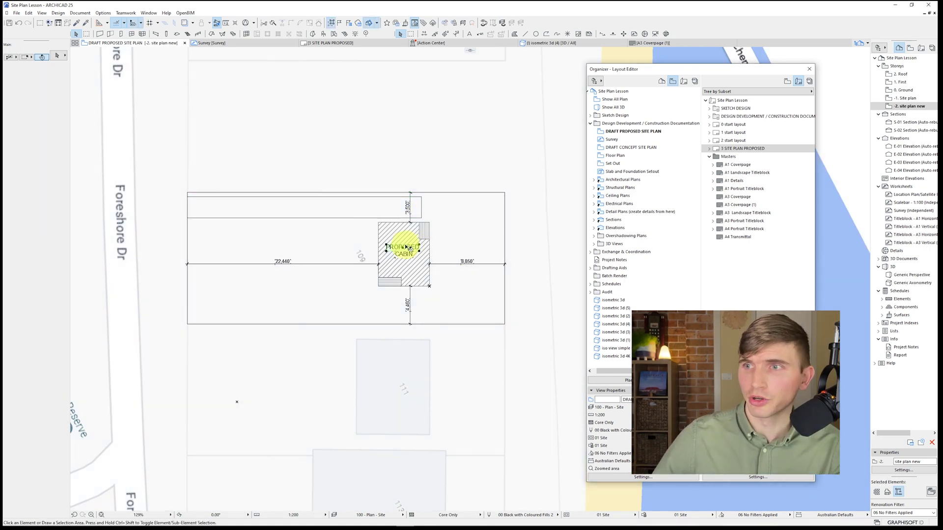
Step: Copy the cabin's PROPOSED text onto the driveway rectangle and make it read PROPOSED DRIVEWAY
left_click_drag(402, 245, 313, 206)
double_click(321, 207)
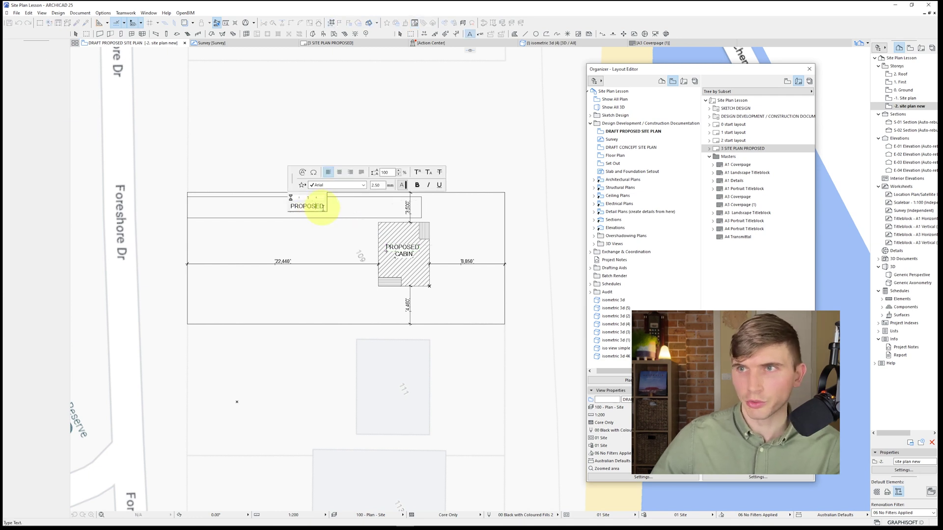
type("DRIVE")
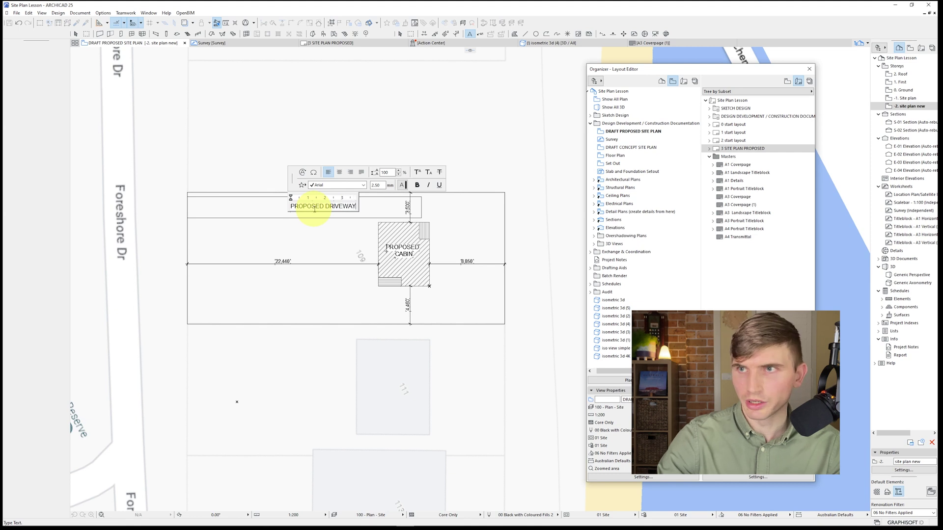
type("WAY")
key("Escape")
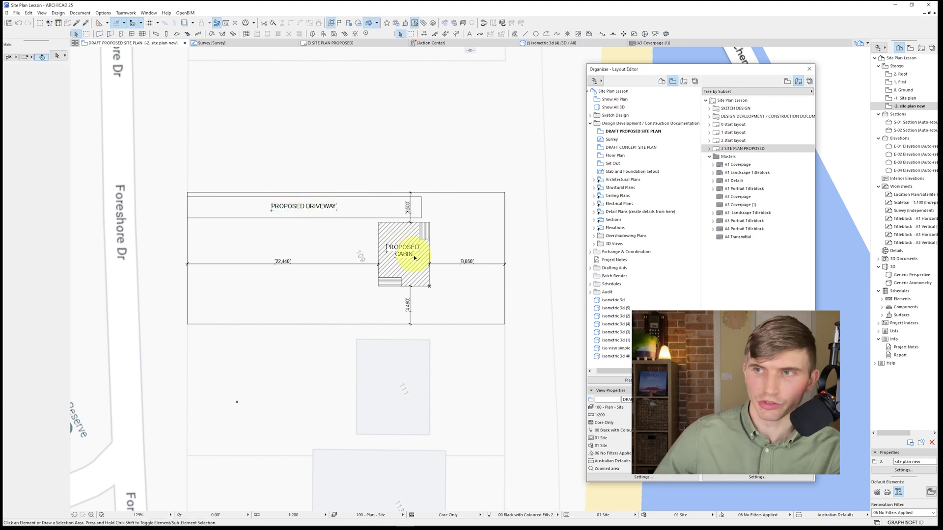
Step: Try to add CABIN as a second line of the cabin's PROPOSED text
double_click(419, 248)
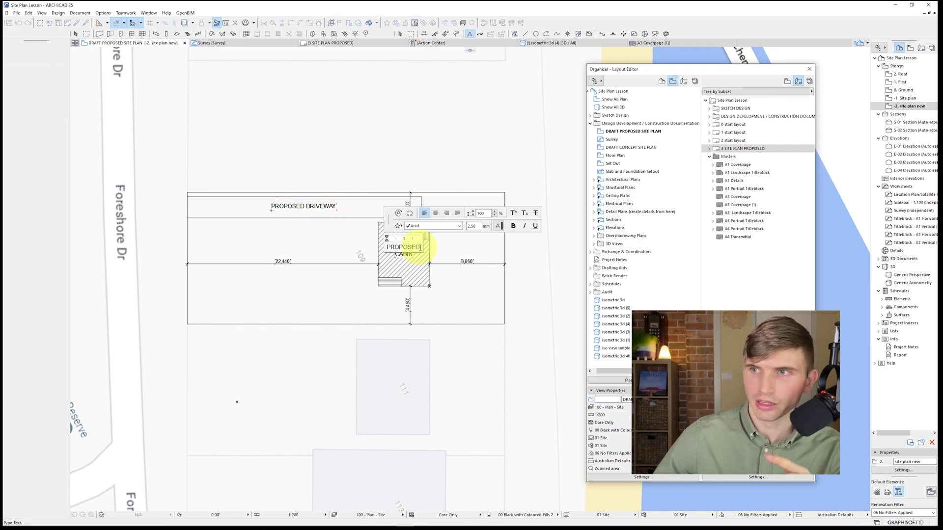
key("Return")
type("CABIN")
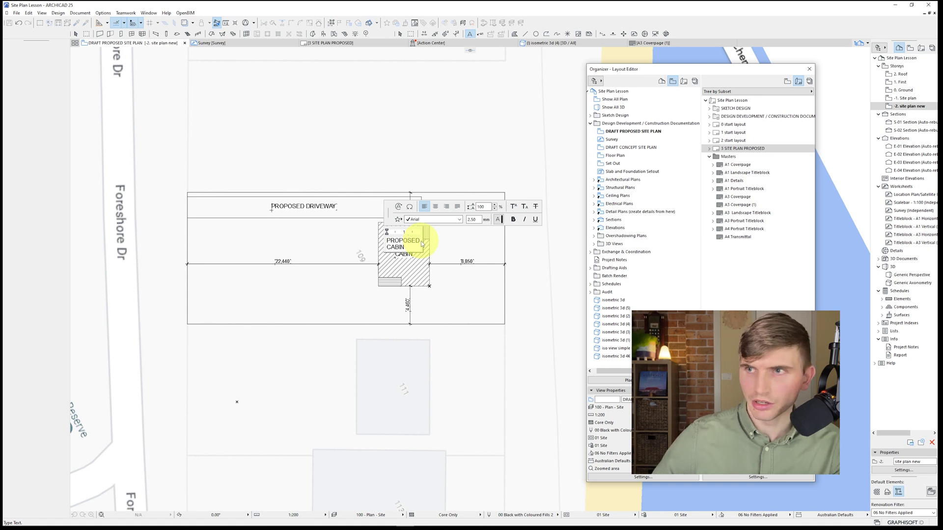
key("Escape")
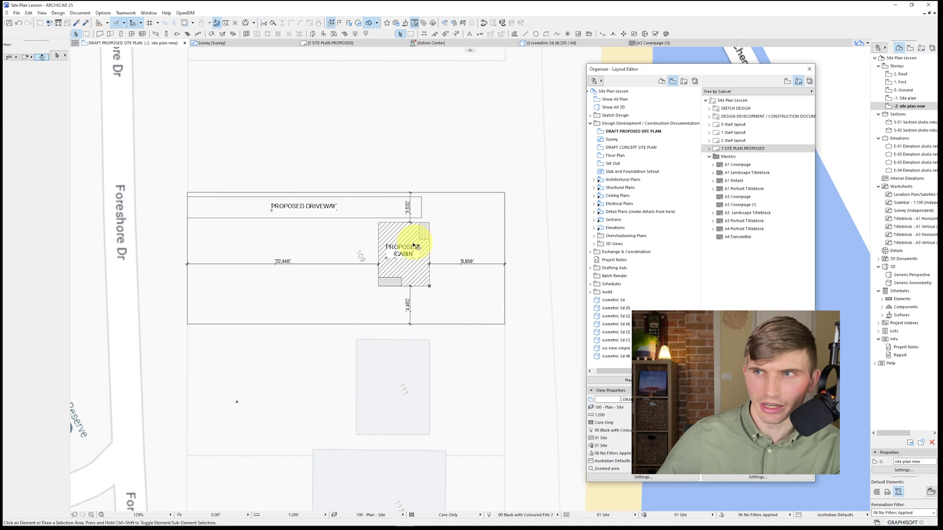
key("ctrl+z")
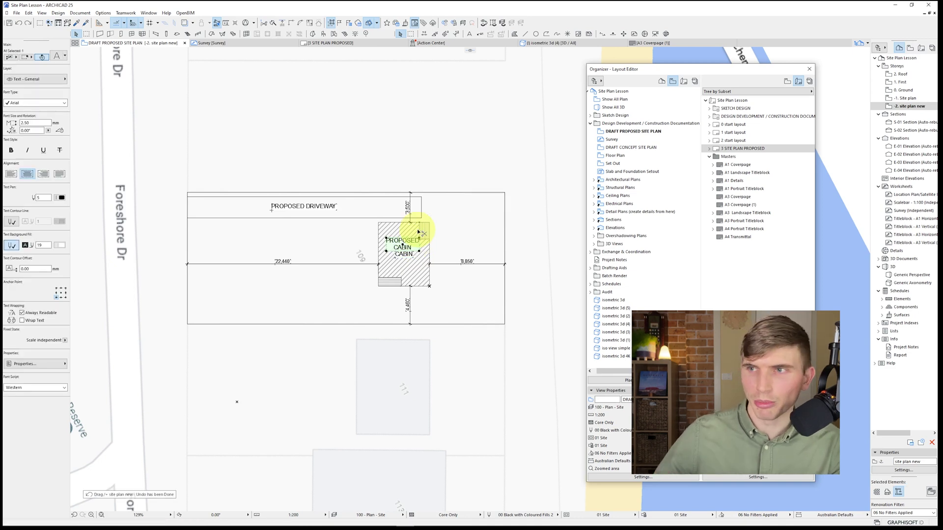
Step: Stretch the driveway rectangle's street-side end past the site boundary to the edge of Foreshore Dr
left_click(199, 216)
left_click(199, 215)
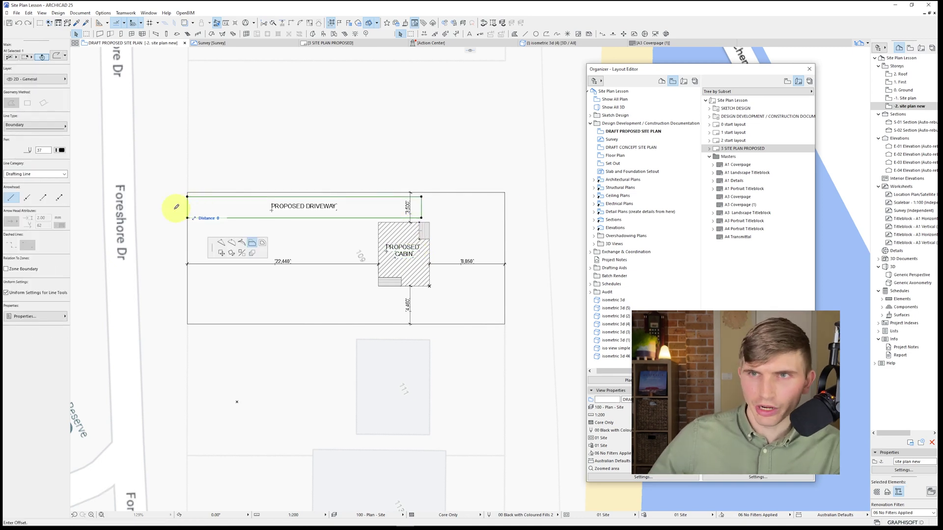
left_click(135, 207)
Step: Place a copy of the PROPOSED text above the site's upper boundary and copy that boundary's length value to the clipboard
left_click(419, 251)
left_click_drag(419, 251, 371, 194, "ctrl")
left_click_drag(504, 193, 187, 193)
key("Tab")
key("ctrl+c")
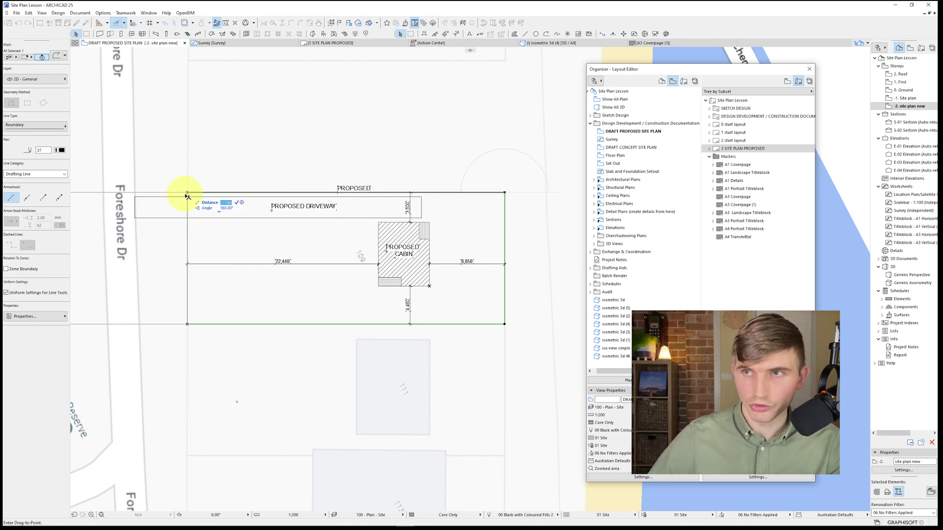
key("Escape")
key("Escape")
key("Escape")
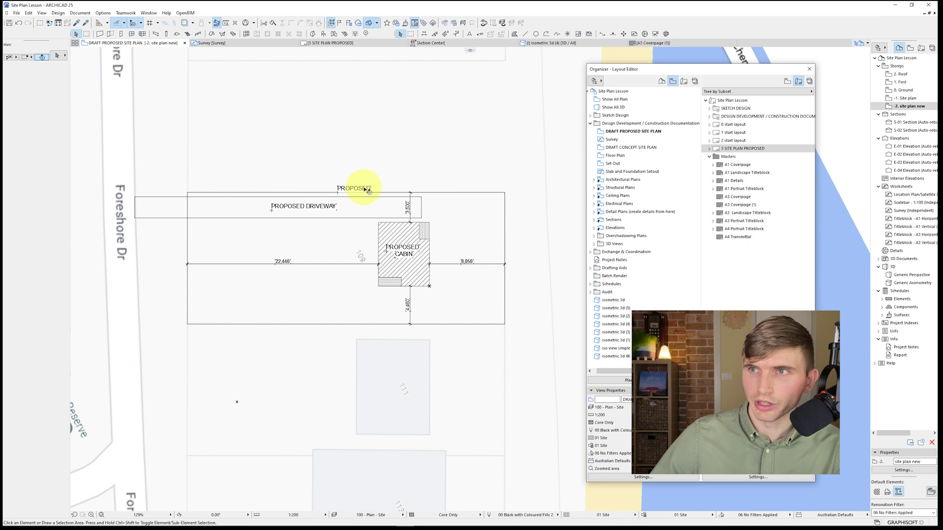
Step: Replace the copied text above the upper boundary with 37,290 TBC
double_click(364, 190)
key("ctrl+a")
key("ctrl+v")
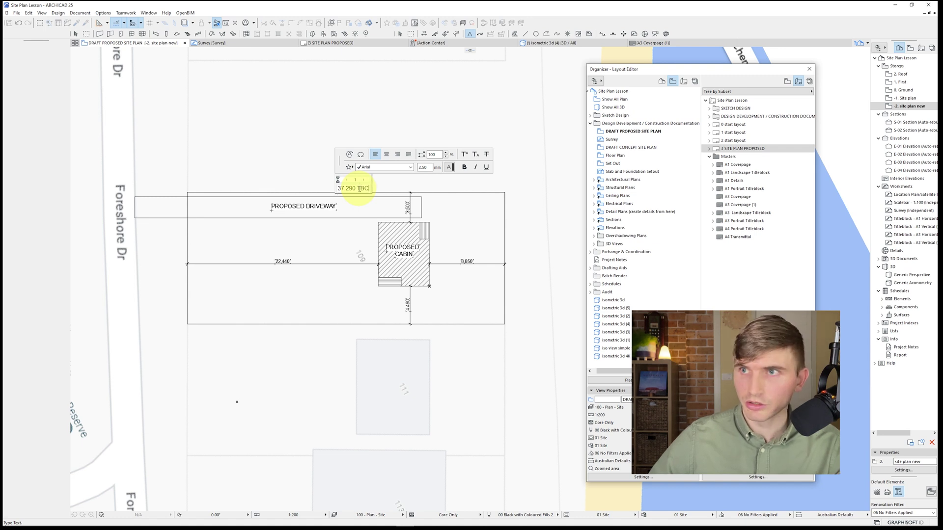
left_click(378, 219)
Step: Place a copy of the 37,290 TBC text just below the site's lower boundary
left_click(364, 192)
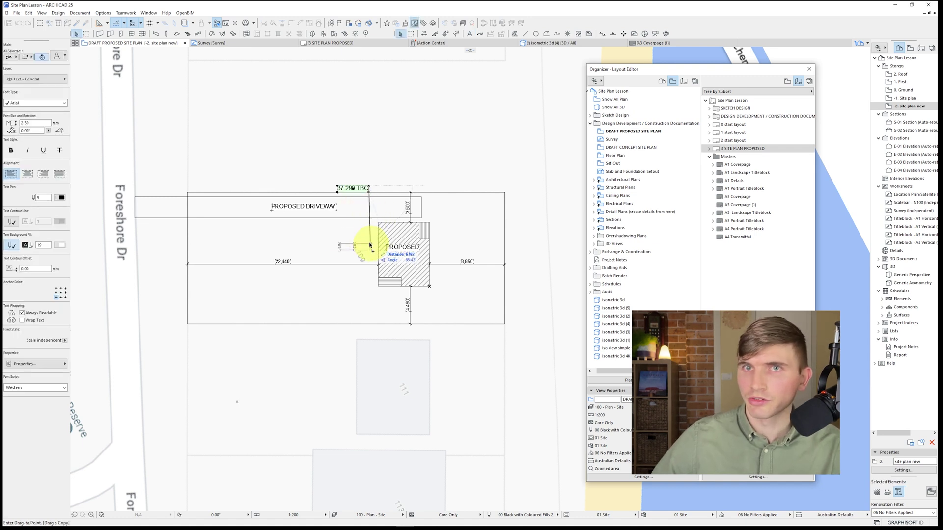
left_click(11, 246)
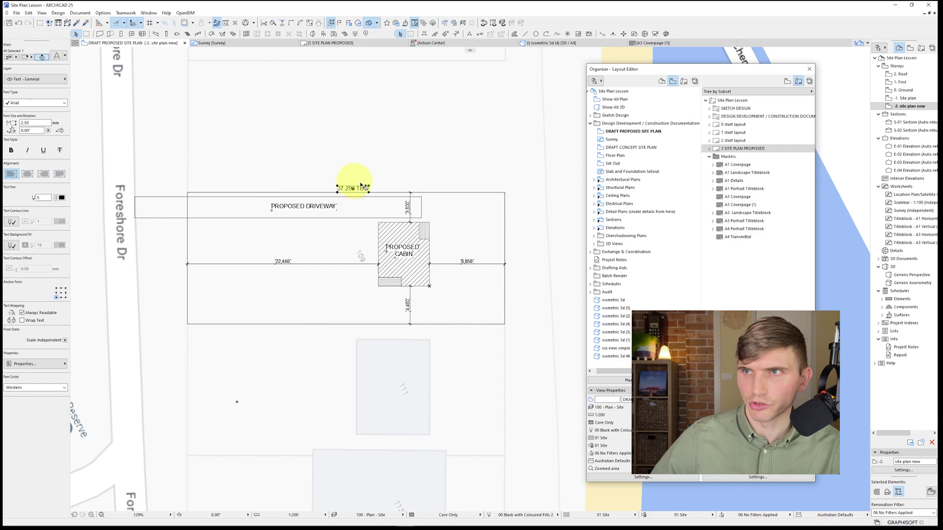
left_click_drag(362, 188, 370, 327, "ctrl")
Step: Copy the 37,290 TBC text to the site's beach-side boundary, rotate it to run vertically and slide it along the line
key("ctrl+shift+d")
left_click(337, 324)
left_click(505, 283)
key("ctrl+e")
left_click(504, 283)
left_click(552, 284)
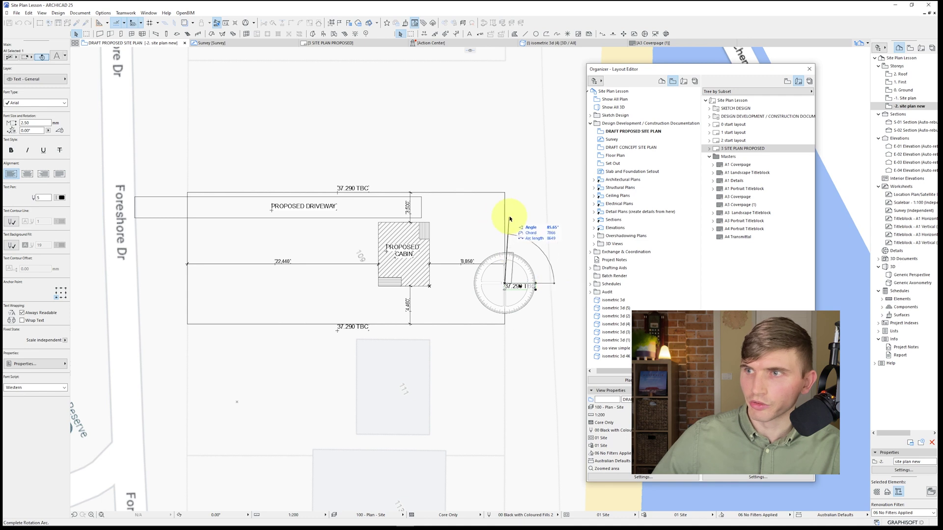
left_click(507, 216)
left_click_drag(508, 266, 508, 257)
key("Escape")
Step: Shift the lower boundary's 37,290 TBC text slightly toward the street and place a matching copy above the upper boundary
left_click(347, 326)
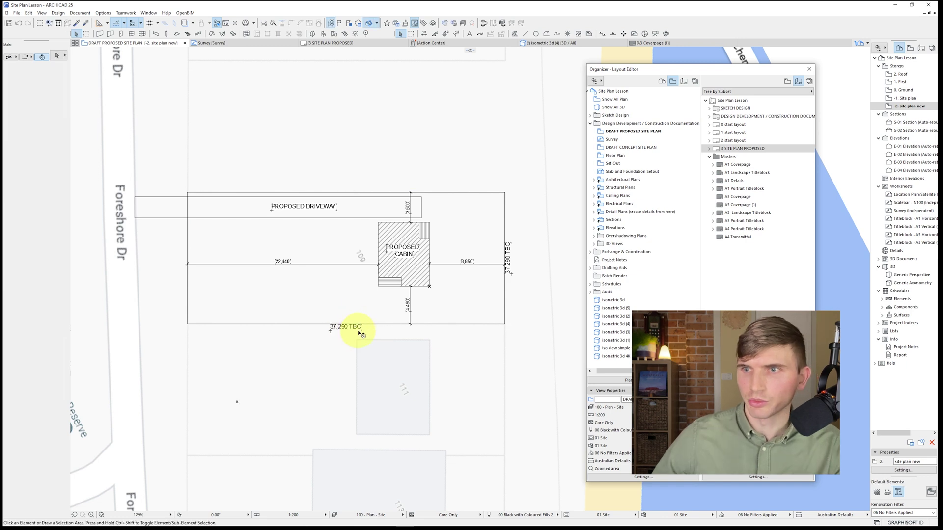
left_click_drag(362, 328, 358, 212)
left_click(358, 189)
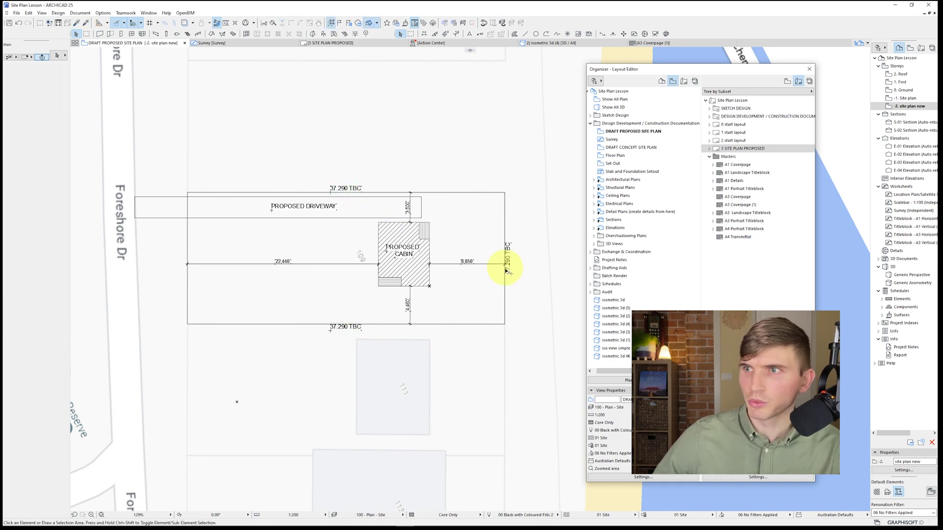
Step: Replace the vertical text beside the beach-side boundary with 15,460 TBC
left_click(504, 270)
left_click_drag(504, 324, 507, 200)
key("Tab")
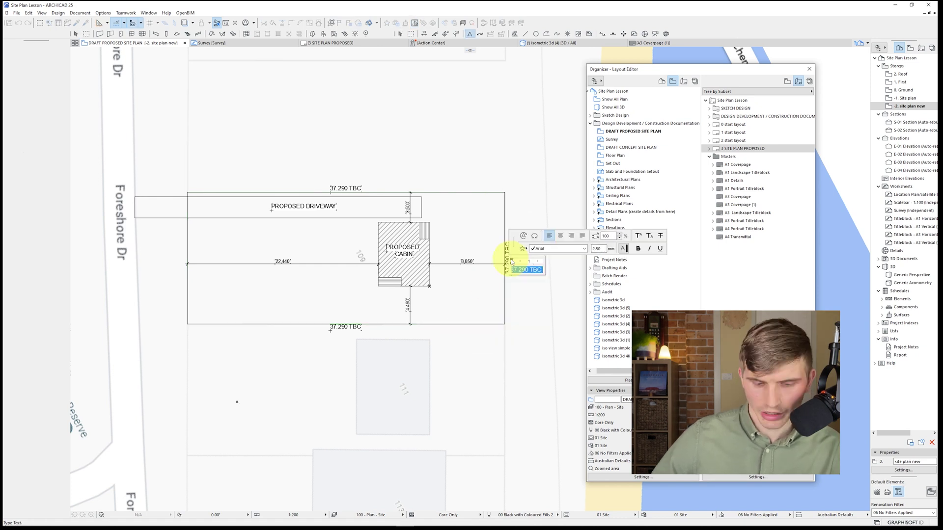
type("15460")
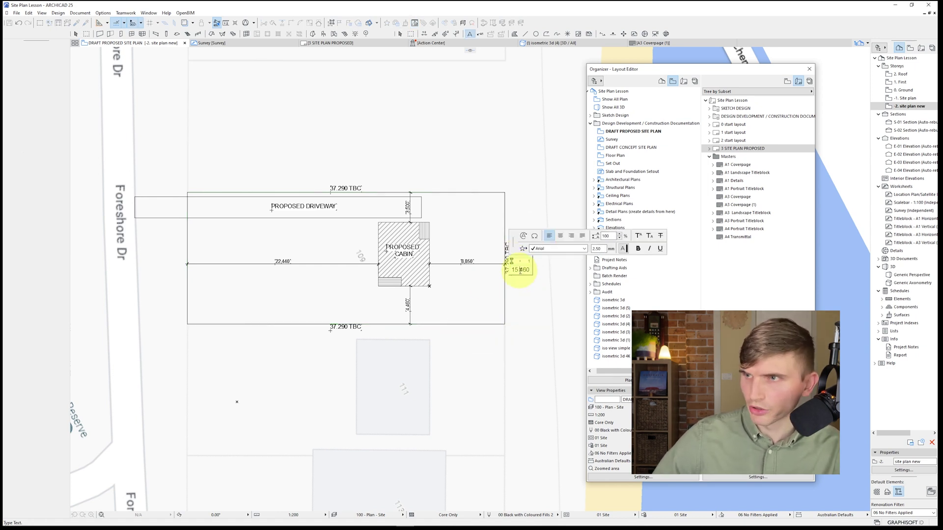
type("TBC")
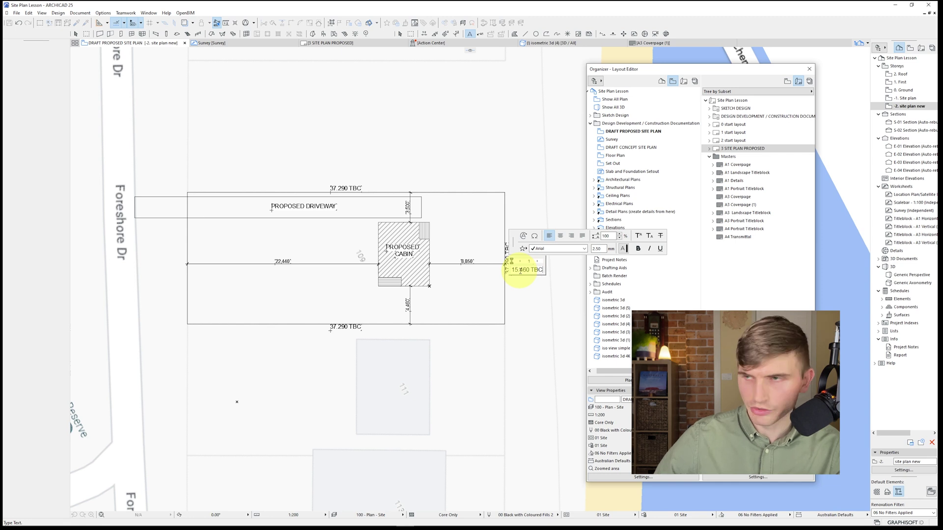
left_click(529, 307)
Step: Nudge the beach-side, lower and upper boundary length texts slightly outward from their boundary lines
key("ctrl+d")
left_click(511, 257)
left_click(512, 257)
left_click(525, 288)
left_click(347, 330)
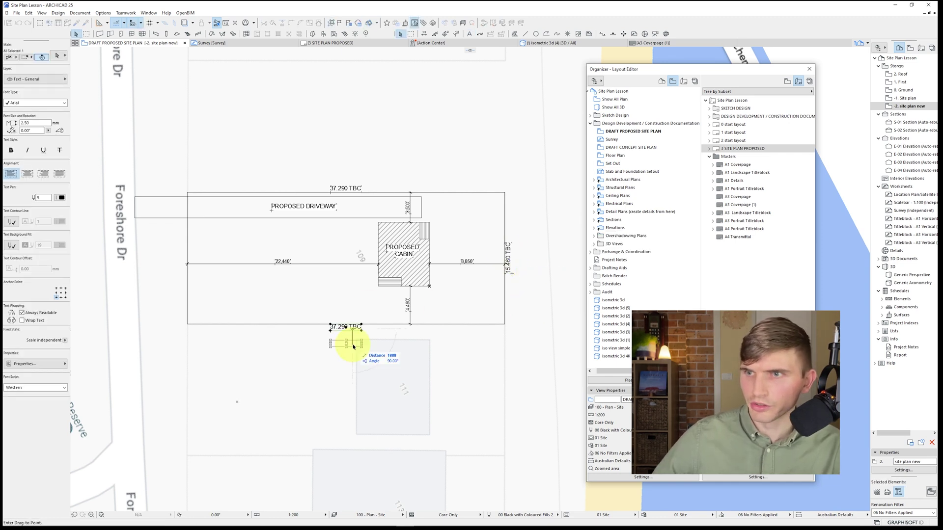
left_click(354, 286)
left_click(350, 189)
key("ctrl+d")
left_click(350, 189)
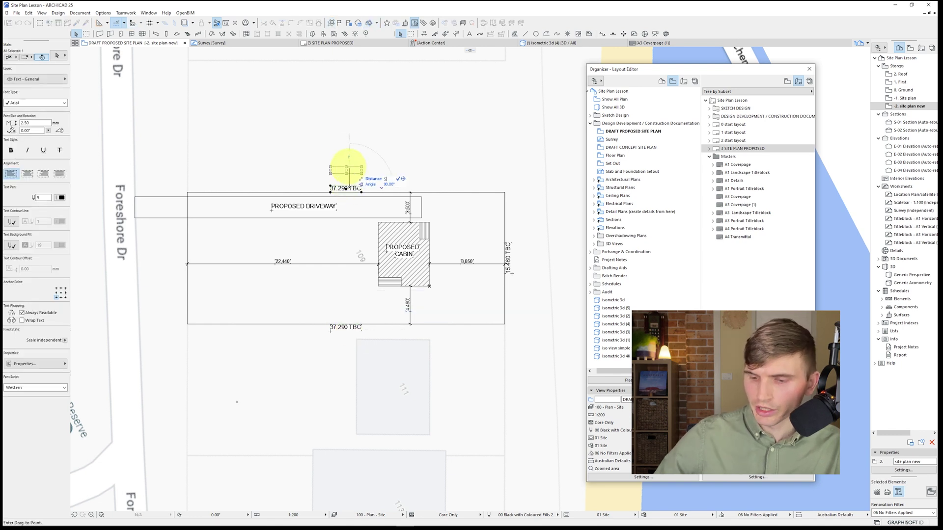
left_click(350, 172)
key("Escape")
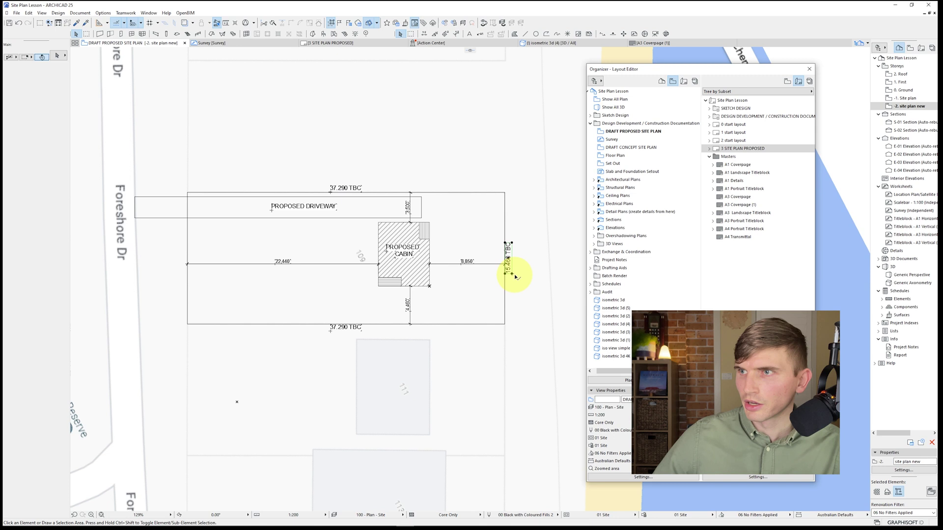
Step: Place a copy of the vertical 15,460 TBC text just outside the street-side boundary
left_click(509, 261)
left_click(512, 273)
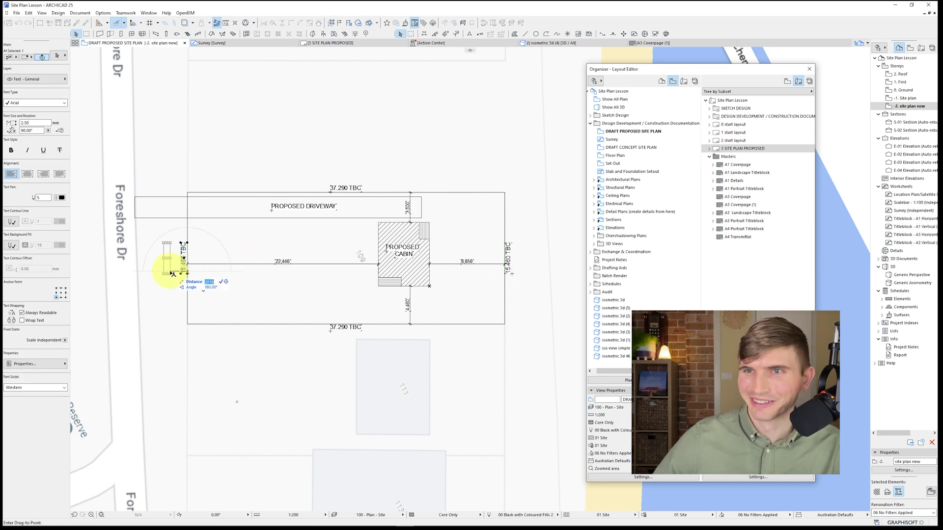
left_click(188, 274)
key("Escape")
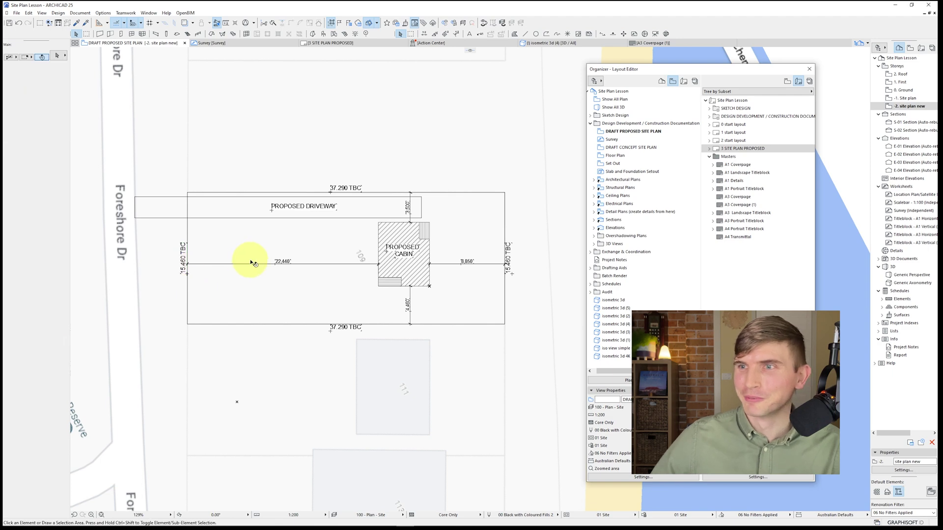
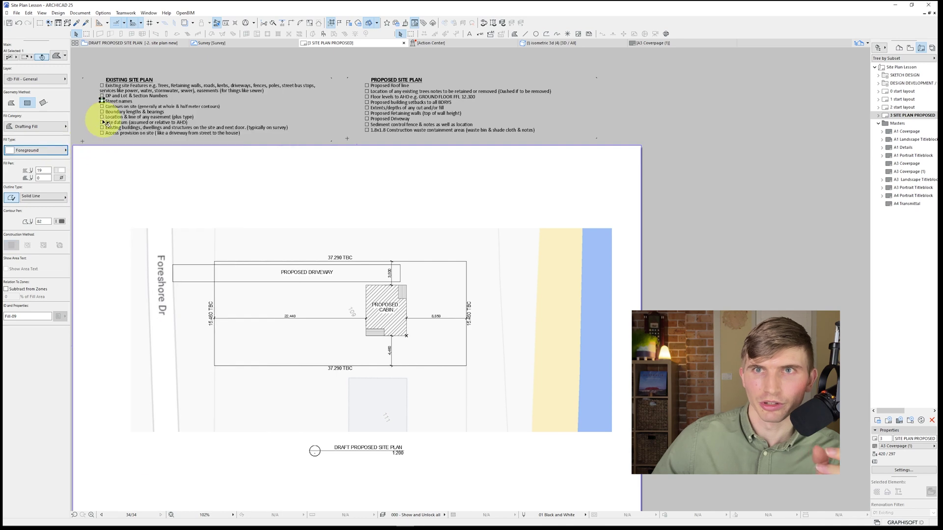
Step: Make the Street names checkbox fill solid black with fill pen 1 on the existing site plan checklist
left_click(60, 170)
left_click(71, 170)
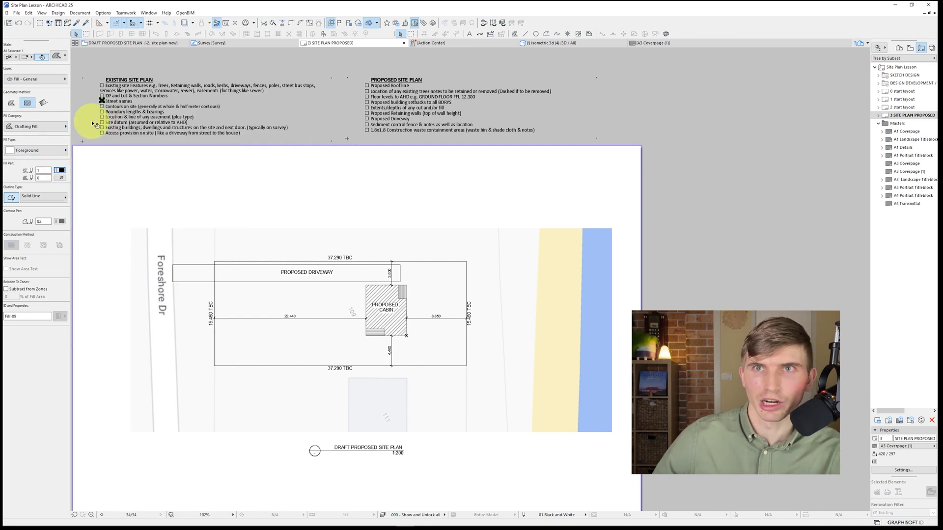
key("Escape")
left_click(102, 101)
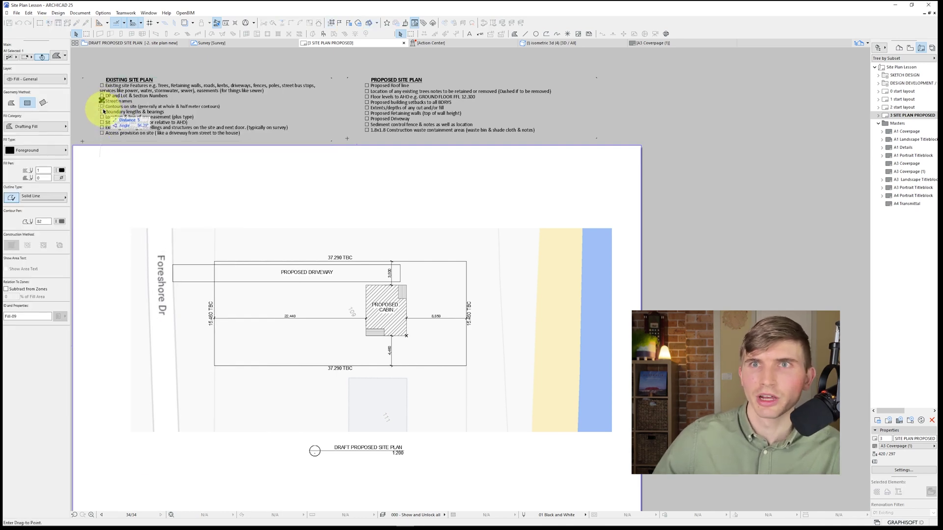
key("Escape")
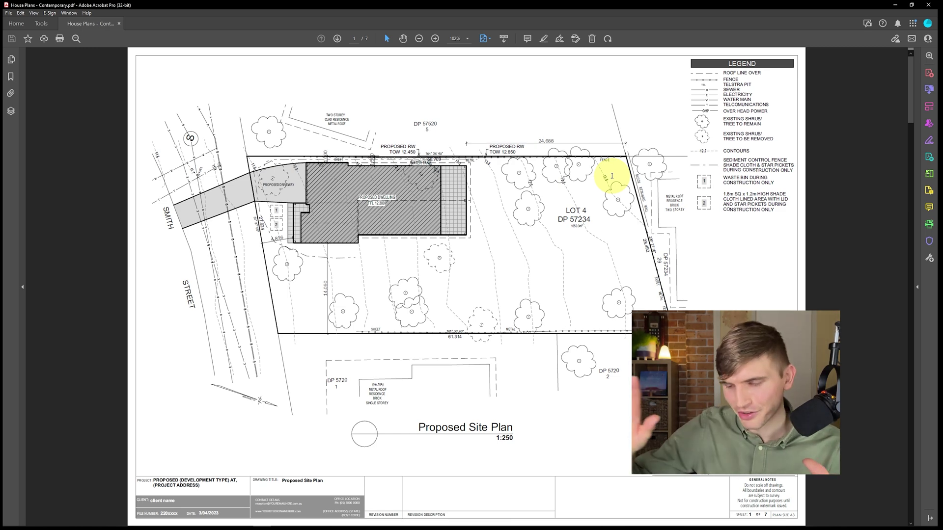
Step: Return from the reference House Plans PDF to the ARCHICAD layout and review the existing site plan checklist against the drawing
left_click(895, 4)
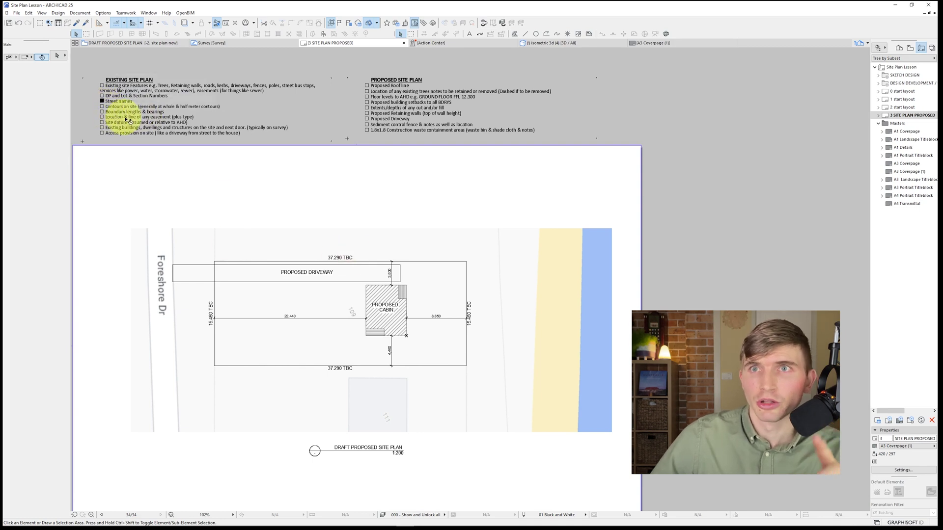
left_click(235, 123)
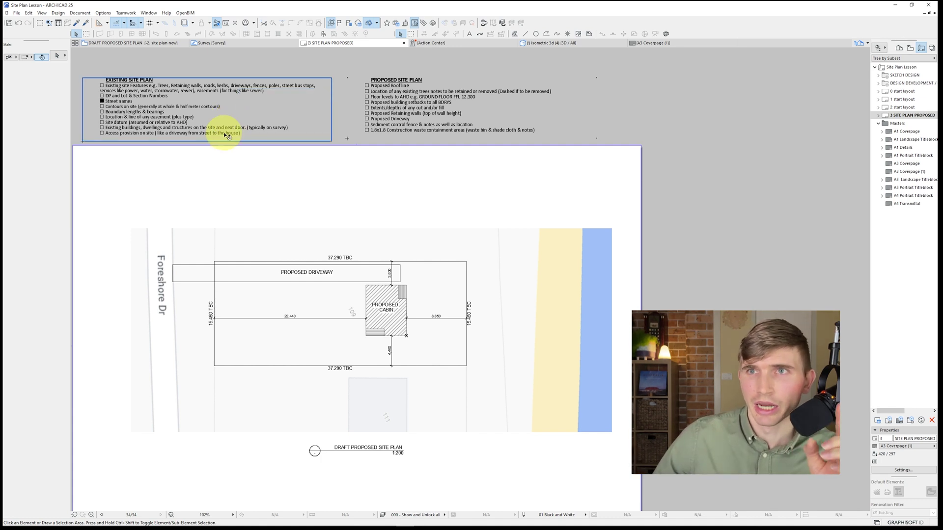
key("Escape")
left_click(392, 330)
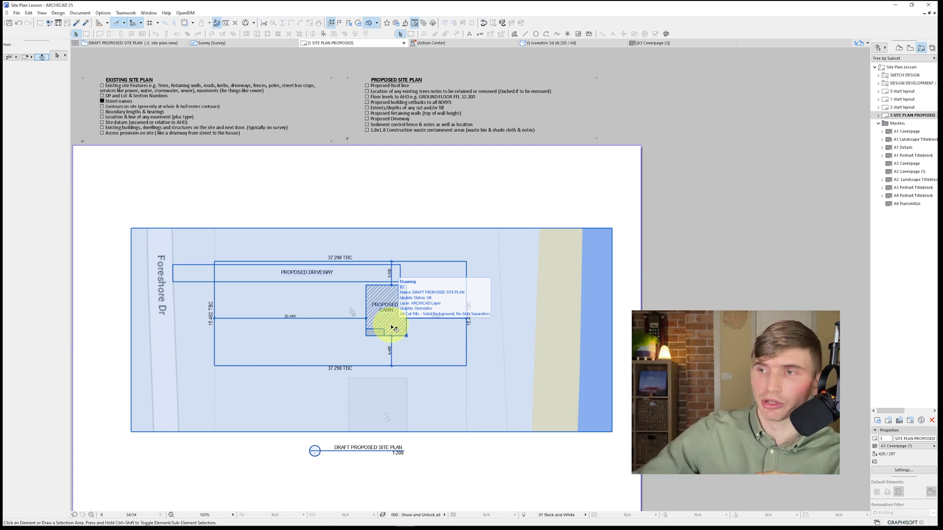
left_click(823, 251)
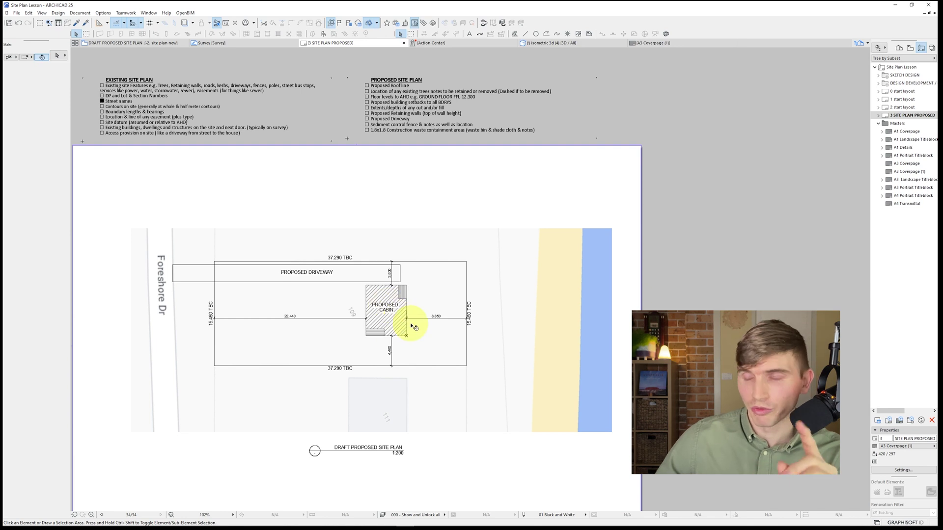
Step: Open the source view of the DRAFT PROPOSED SITE PLAN drawing placed on the layout
mouse_move(426, 314)
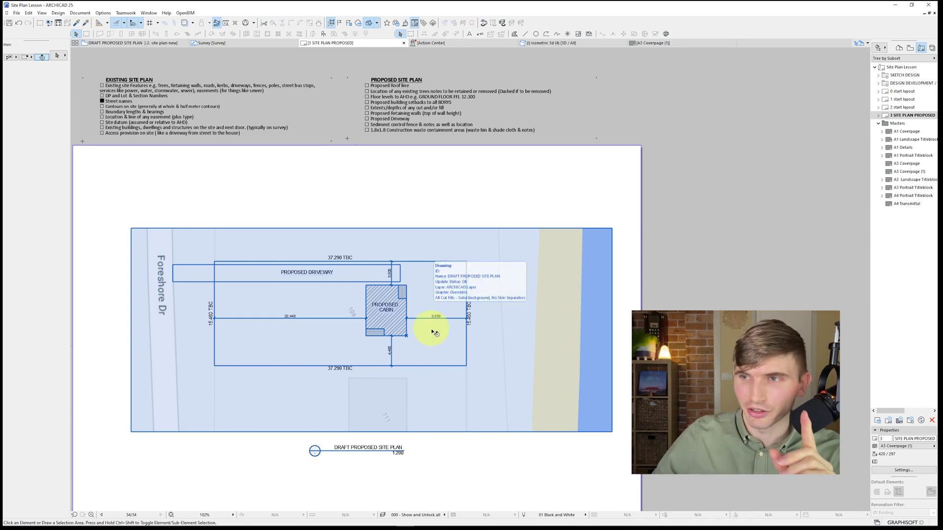
left_click(432, 333)
right_click(432, 333)
left_click(478, 160)
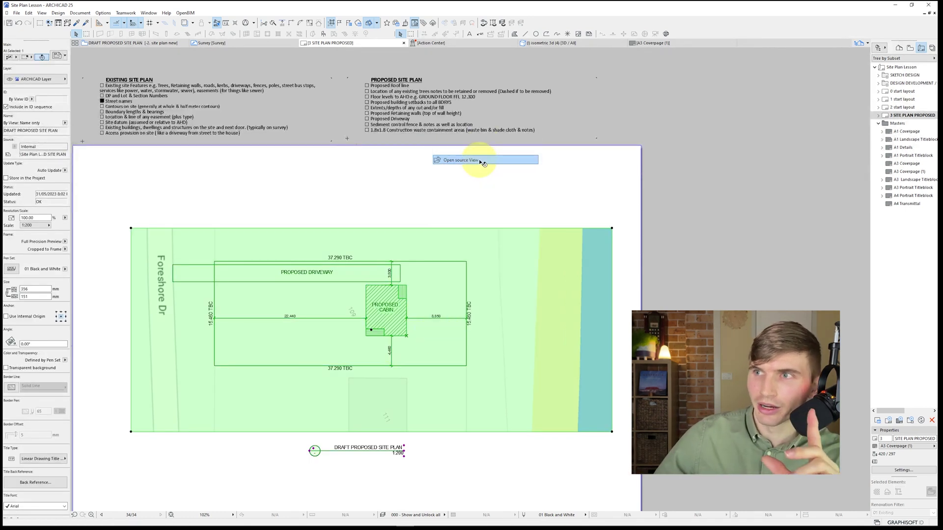
Step: Turn on the Roof - General layer and select the cabin's roof
mouse_move(446, 236)
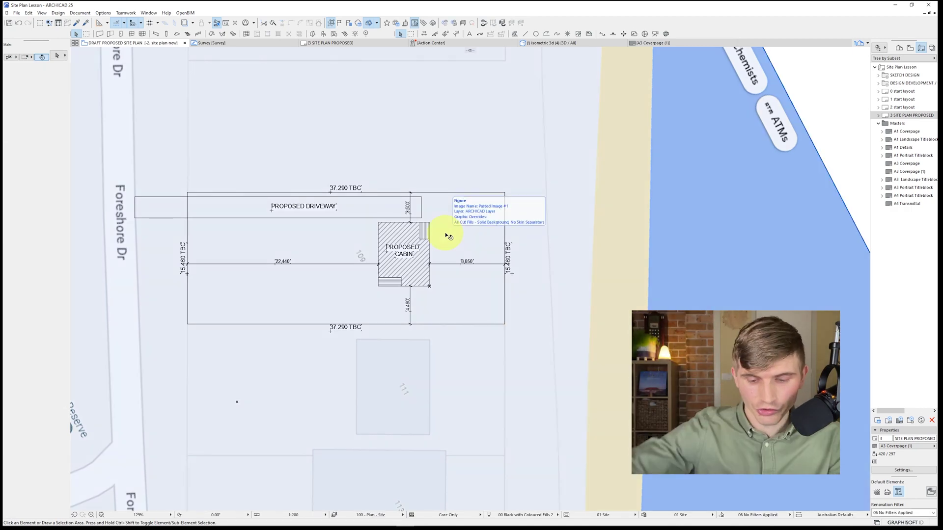
key("ctrl+l")
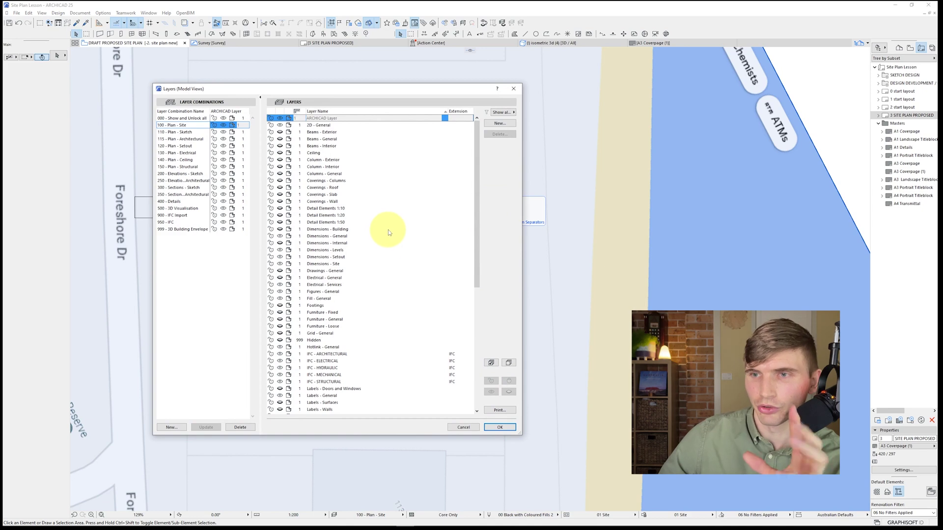
scroll(393, 233, "down", 6)
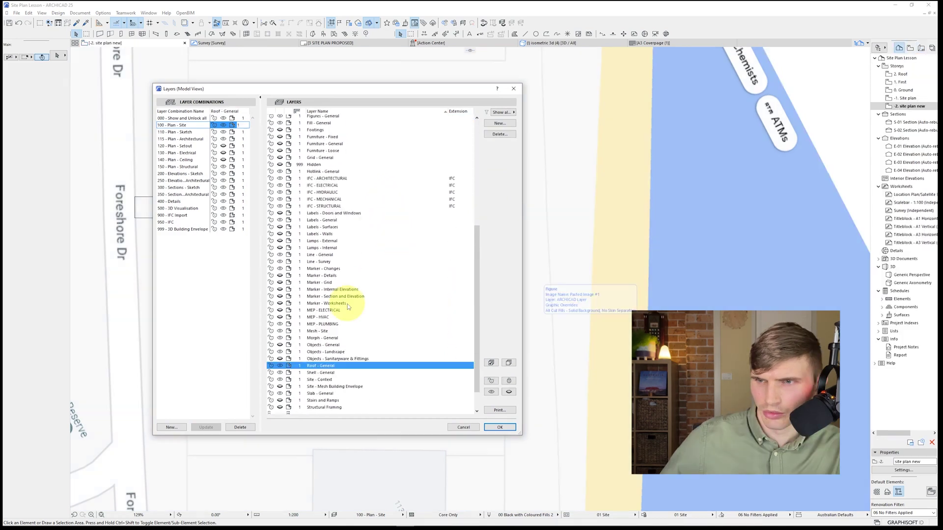
scroll(346, 307, "down", 1)
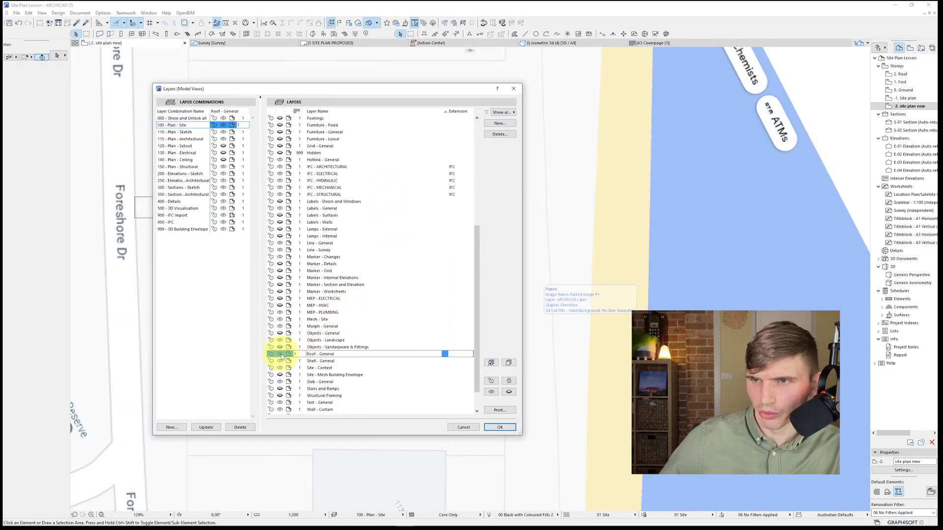
left_click(499, 427)
left_click(435, 292)
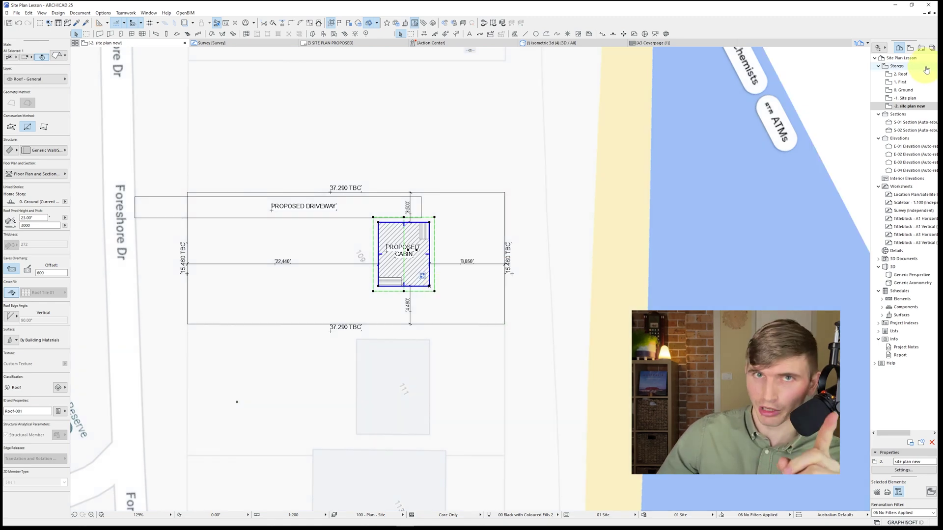
Step: Reopen the 3 SITE PLAN PROPOSED layout and copy the black checkbox fill onto the Proposed Roof line item
left_click(921, 48)
double_click(913, 115)
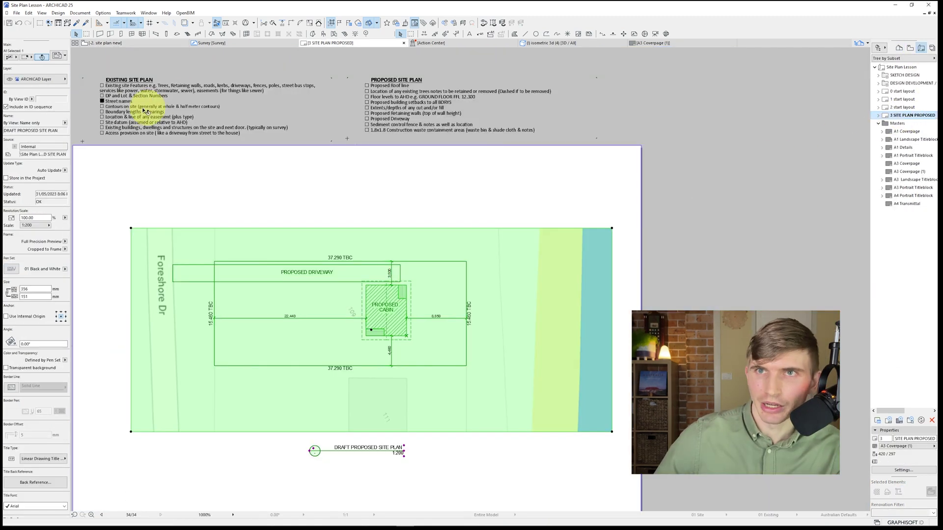
left_click_drag(100, 99, 366, 84, "ctrl")
key("Escape")
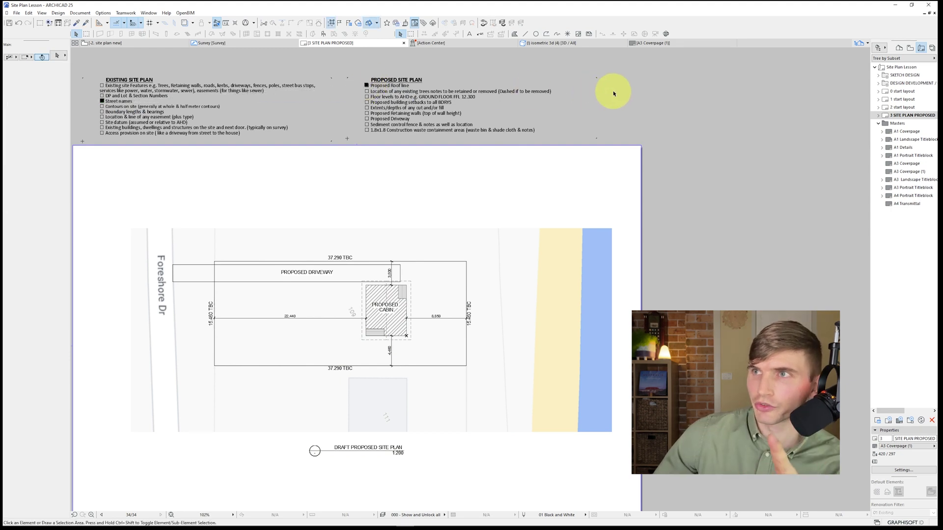